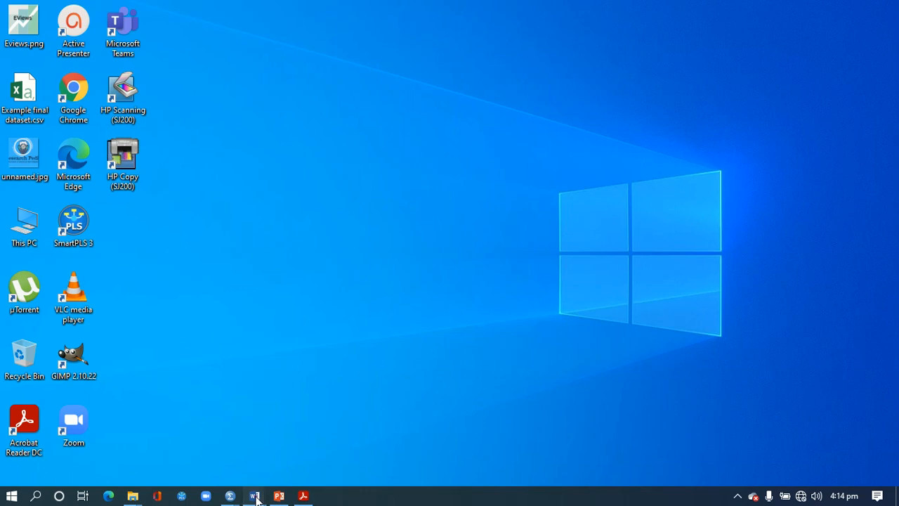
Switch to the Word questionnaire and examine the TD, PSC and PRSUCC constructs in the Simple Model diagram
left_click(317, 437)
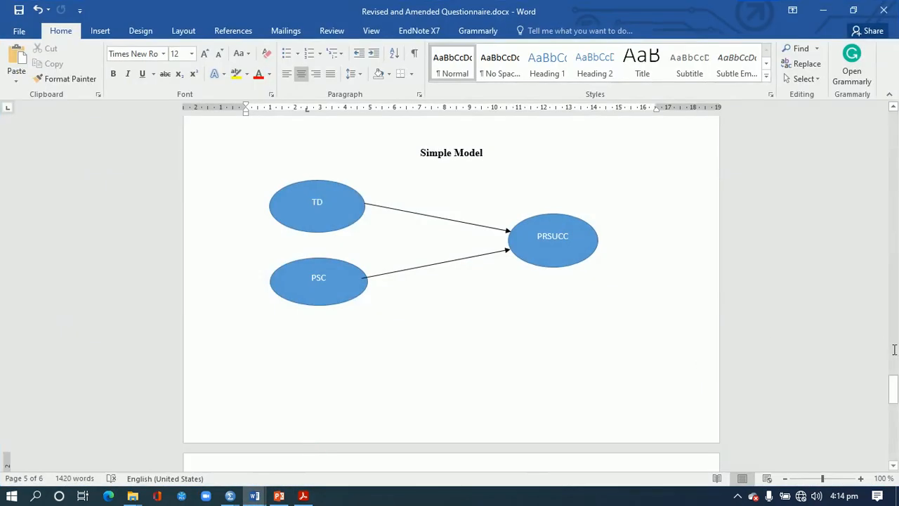
left_click_drag(895, 391, 896, 384)
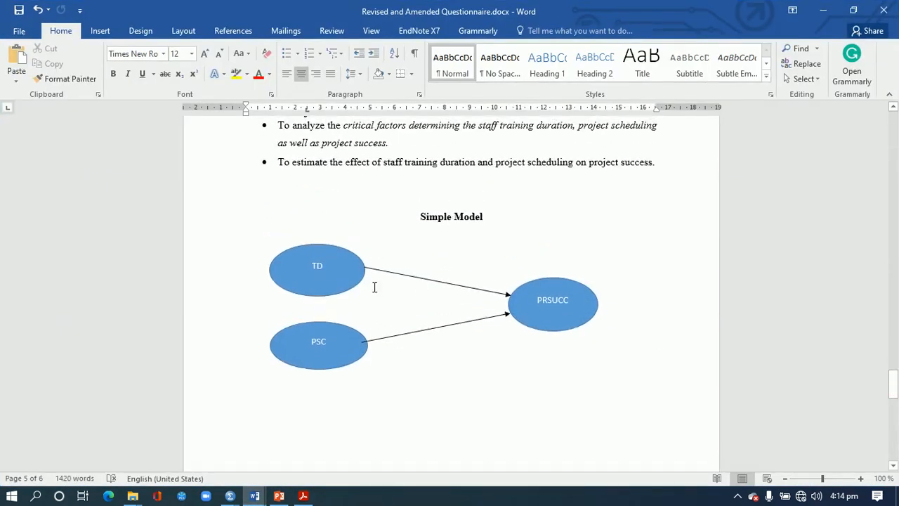
double_click(314, 269)
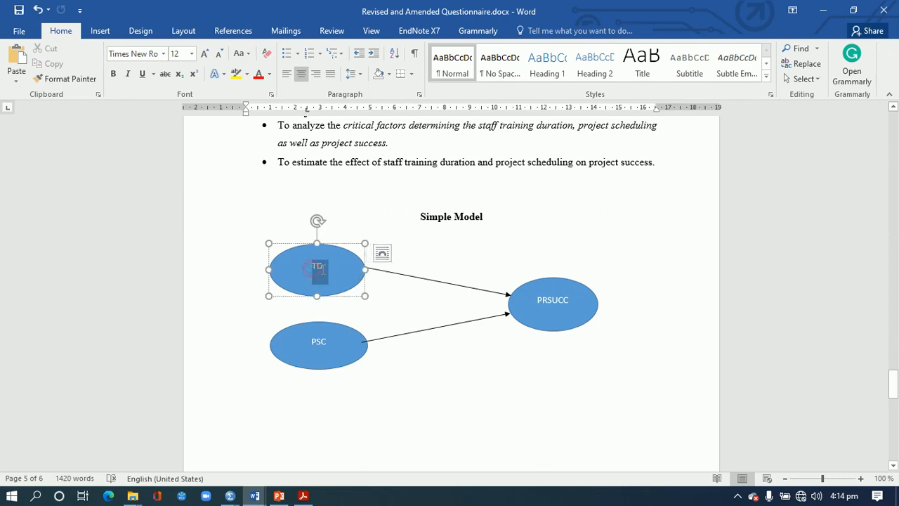
double_click(318, 342)
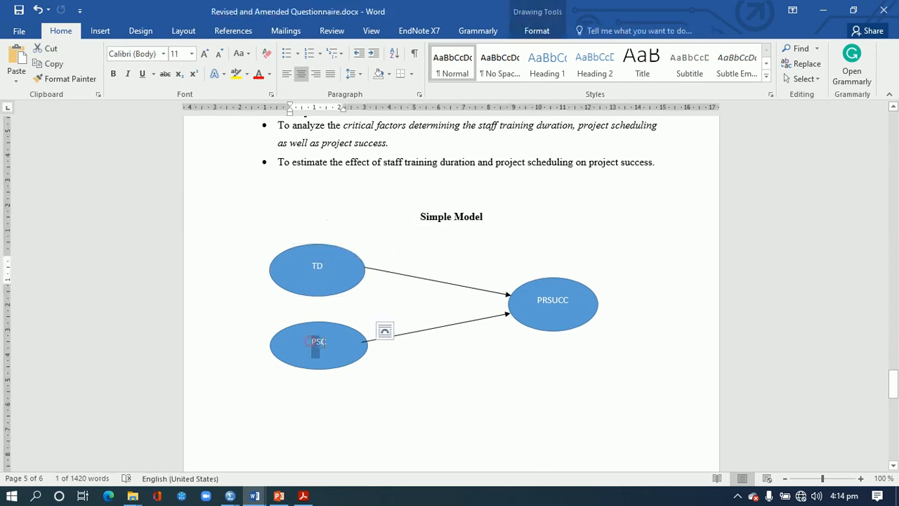
left_click_drag(538, 299, 572, 302)
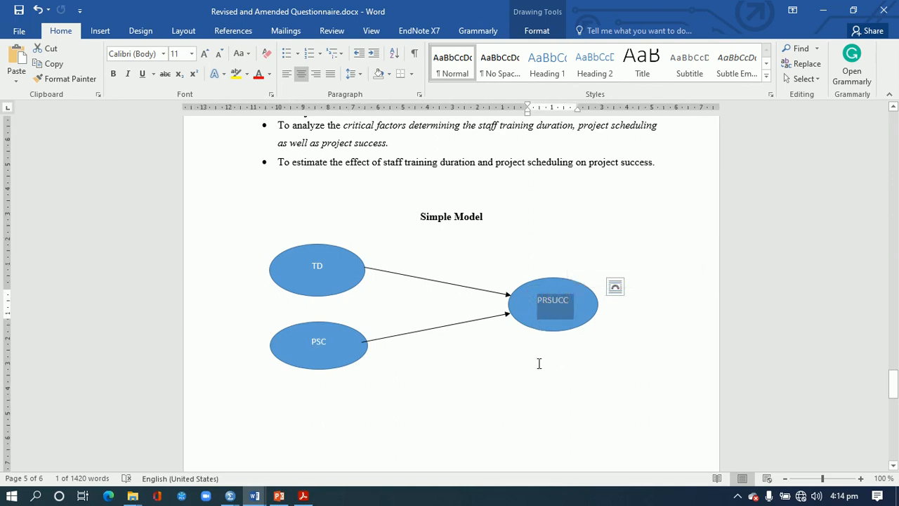
Examine the research title in the questionnaire's introduction, focusing on the staff training duration, project scheduling and project success variables
left_click_drag(891, 385, 896, 135)
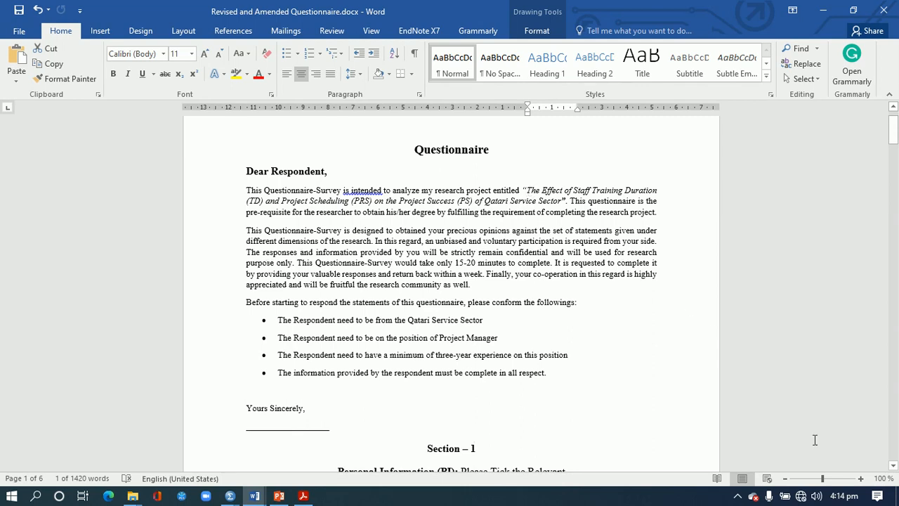
left_click(860, 478)
left_click(860, 478)
left_click(860, 478)
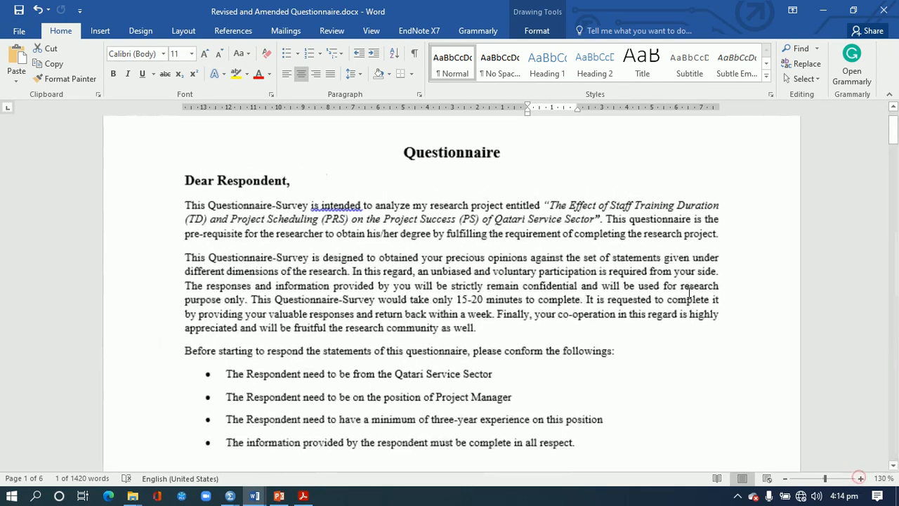
left_click_drag(552, 204, 696, 210)
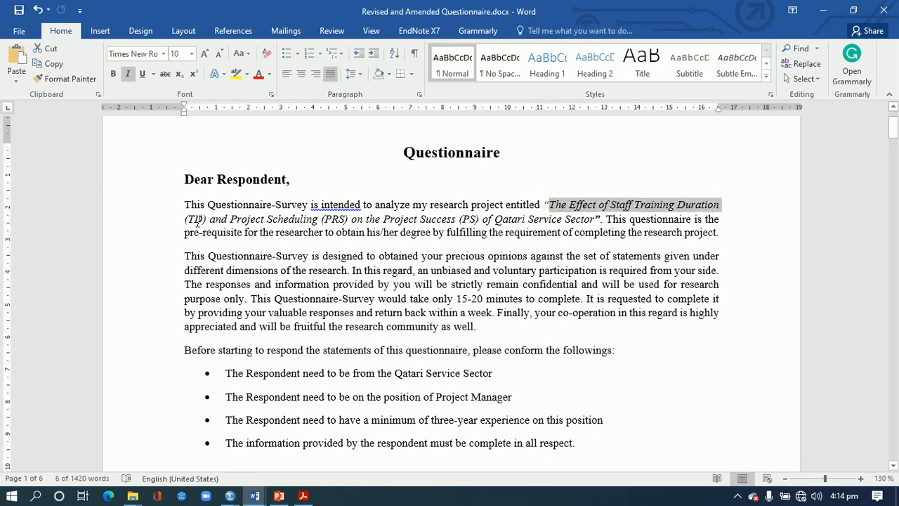
left_click_drag(232, 218, 472, 222)
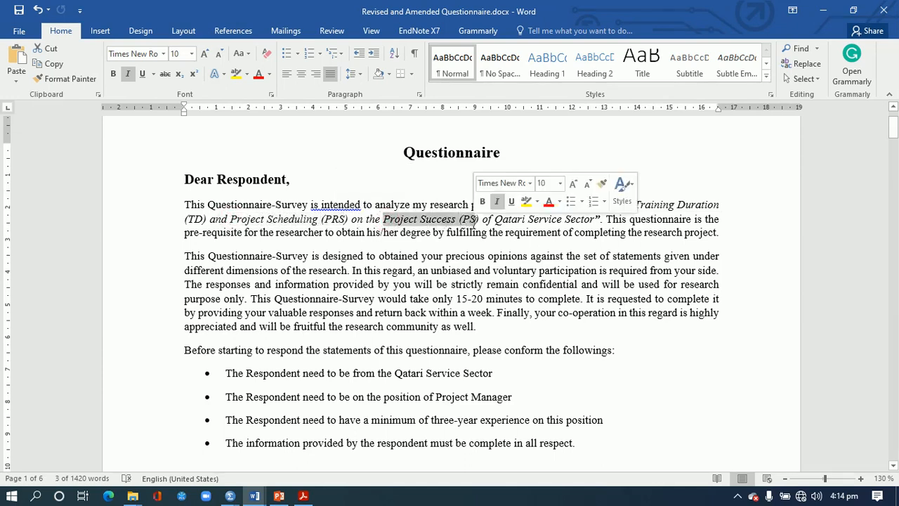
Examine the first research objective, covering the critical factors of staff training duration, project scheduling and project success
left_click_drag(893, 130, 895, 377)
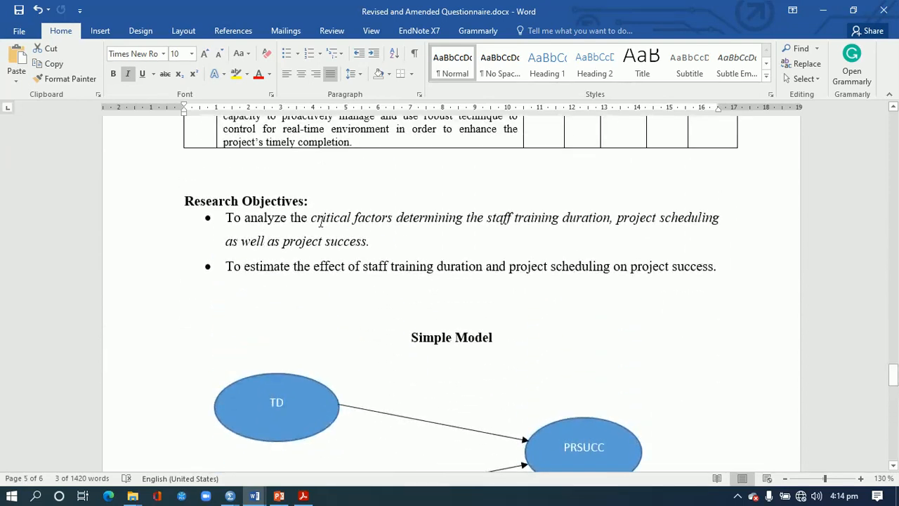
left_click_drag(312, 219, 395, 219)
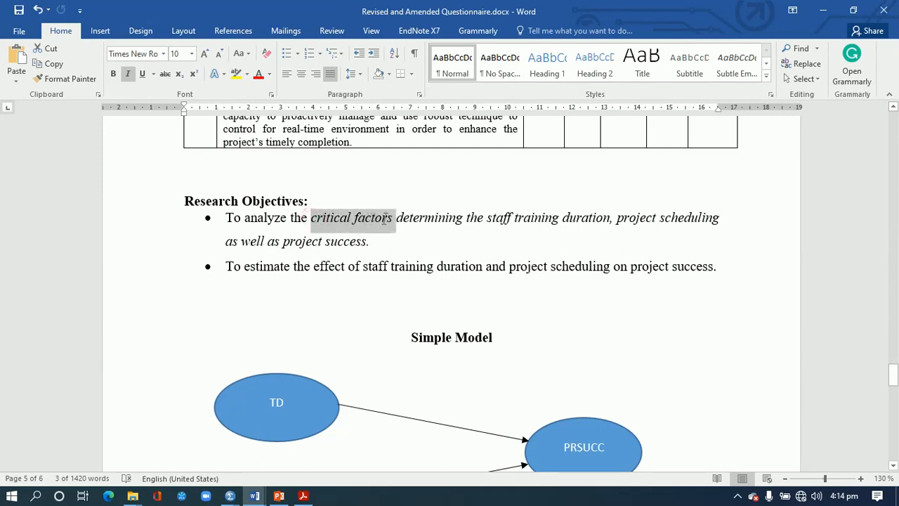
left_click_drag(488, 217, 701, 221)
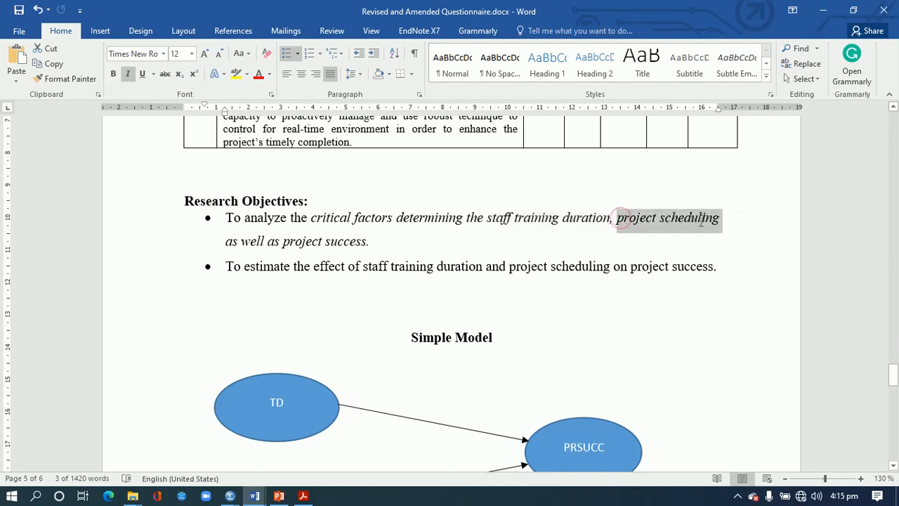
left_click_drag(283, 241, 367, 242)
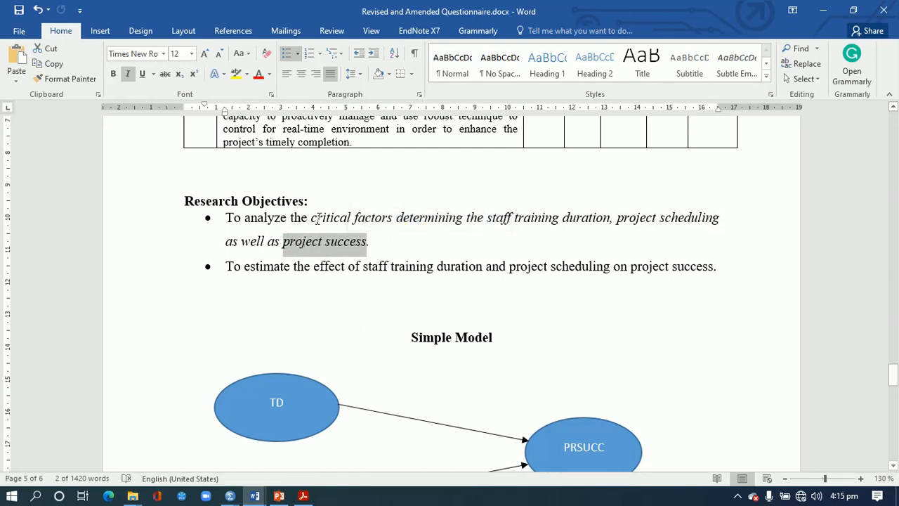
left_click_drag(313, 218, 391, 218)
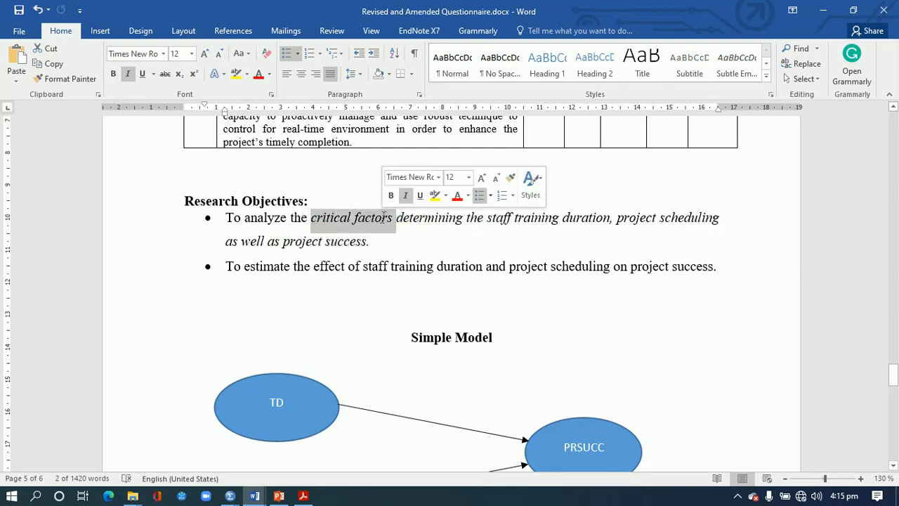
Examine the second research objective and match its variables to the TD, PSC and PRSUCC ellipses in the Simple Model
left_click_drag(246, 268, 692, 272)
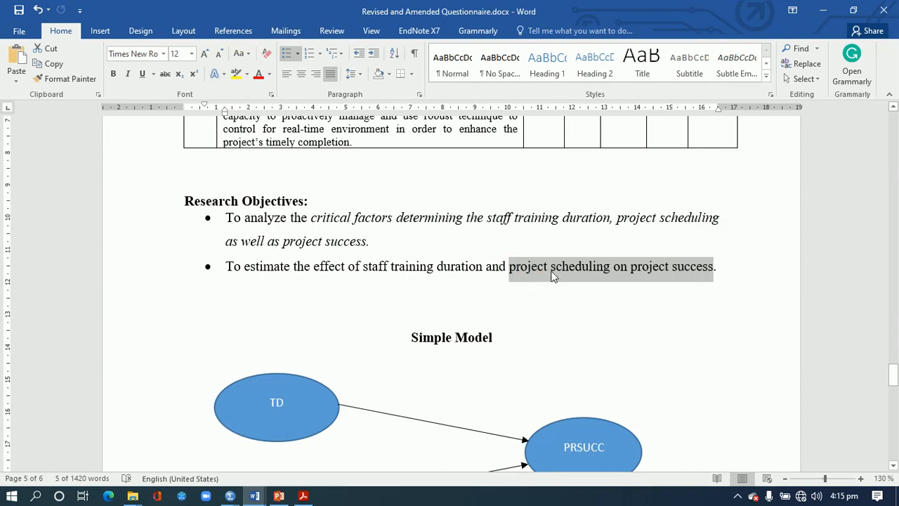
left_click(634, 274)
left_click_drag(631, 267, 712, 274)
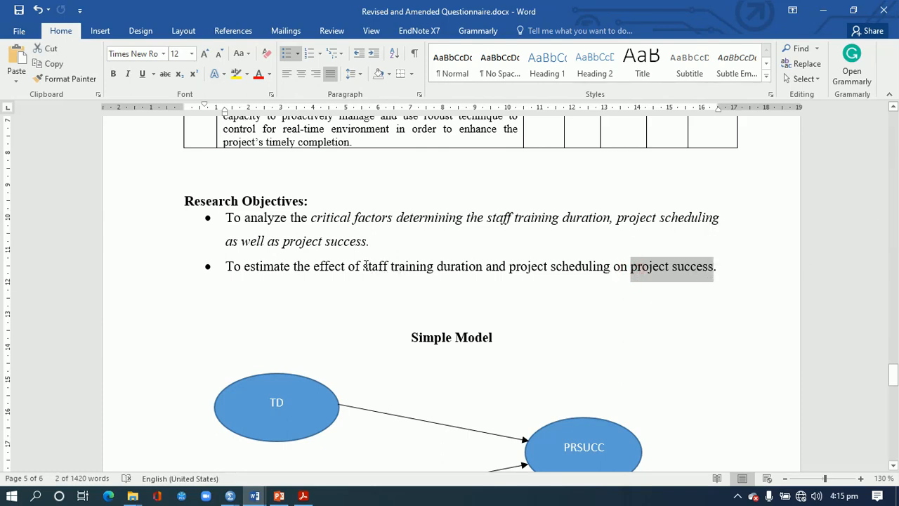
left_click_drag(363, 266, 455, 268)
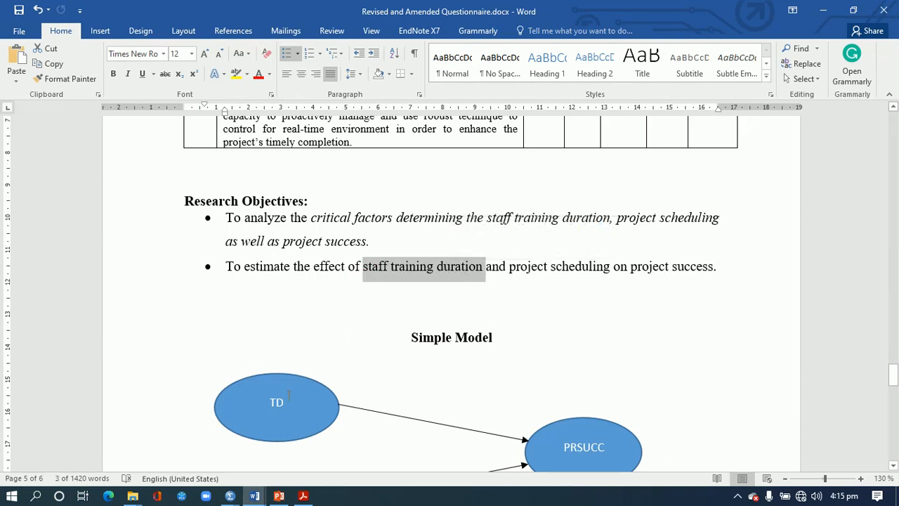
left_click(284, 398)
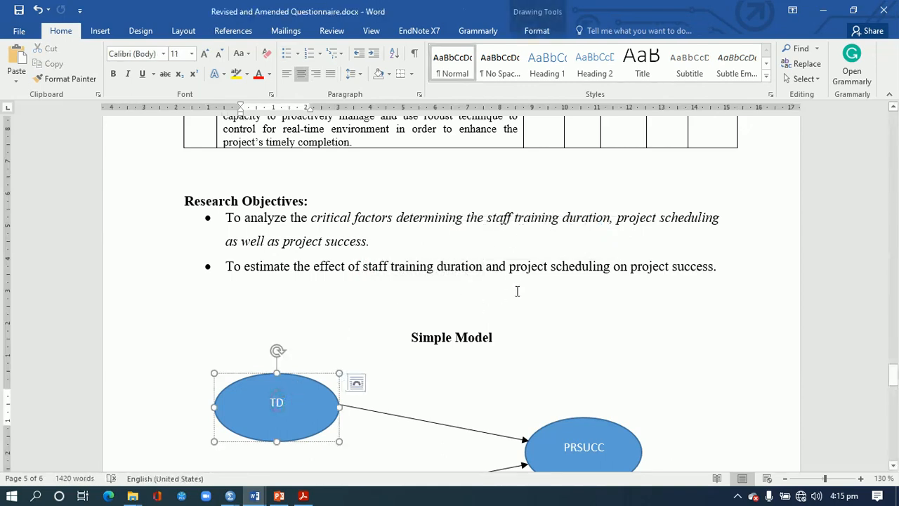
left_click_drag(509, 266, 611, 267)
left_click_drag(893, 372, 894, 383)
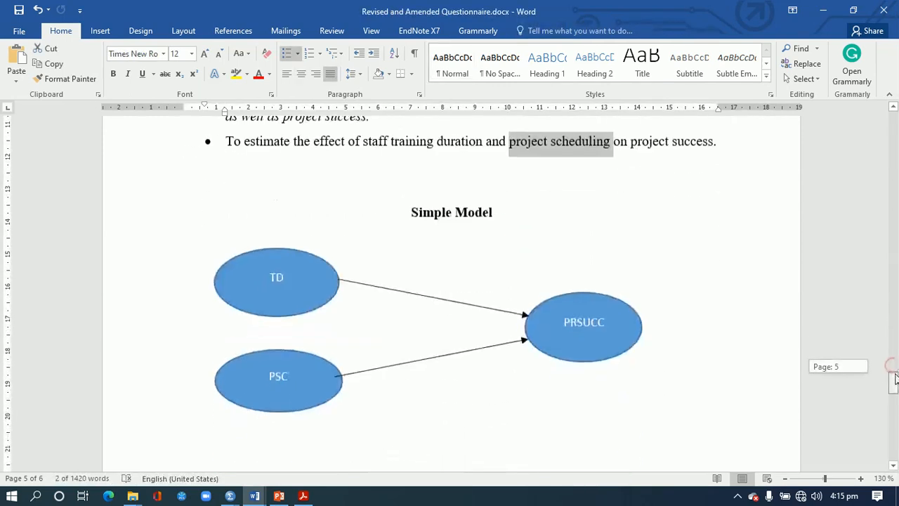
left_click(300, 383)
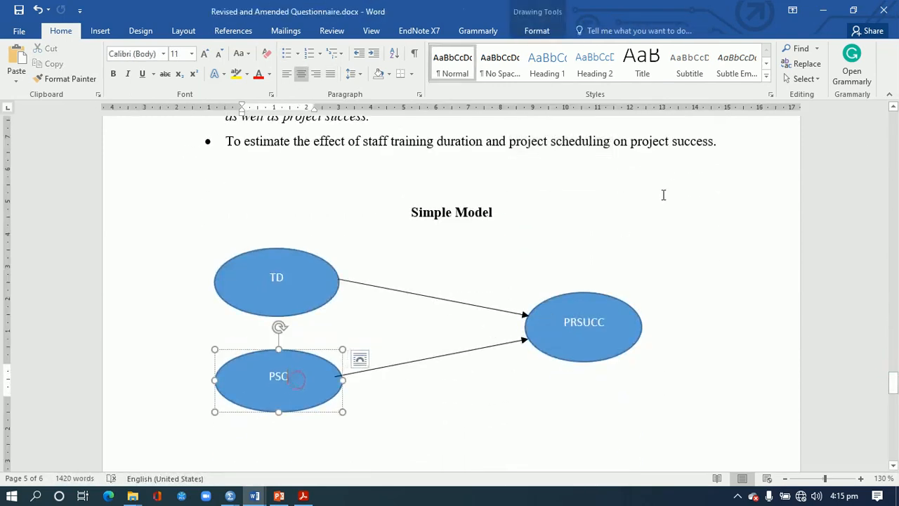
left_click_drag(632, 141, 713, 142)
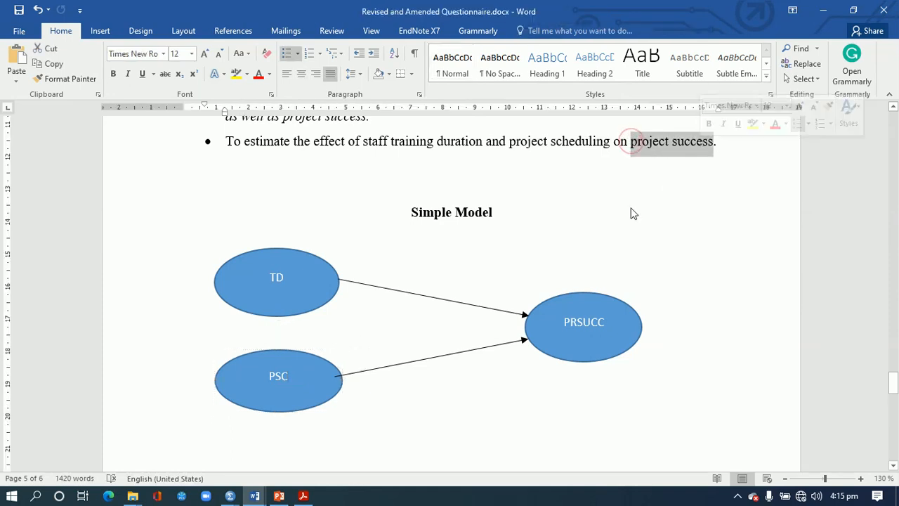
left_click_drag(603, 322, 563, 323)
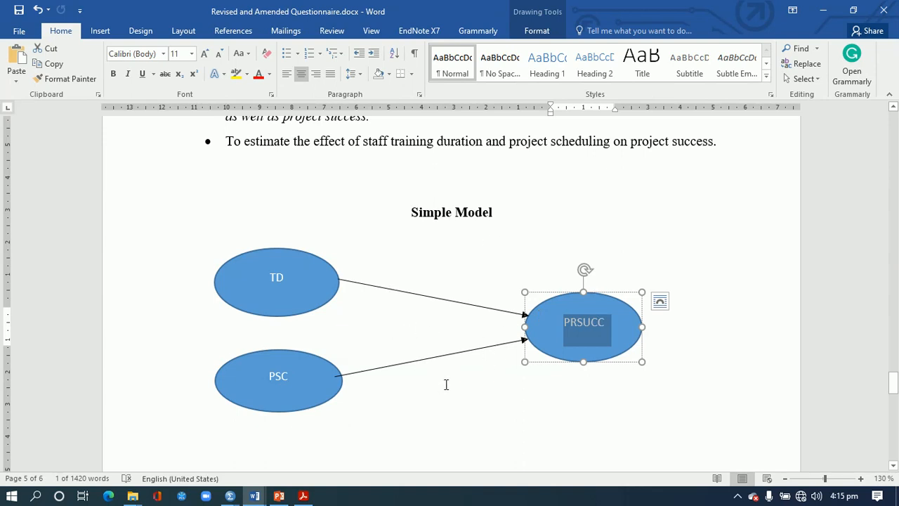
Open SmartPLS in a maximized window and expand the project "My first project"
left_click(184, 495)
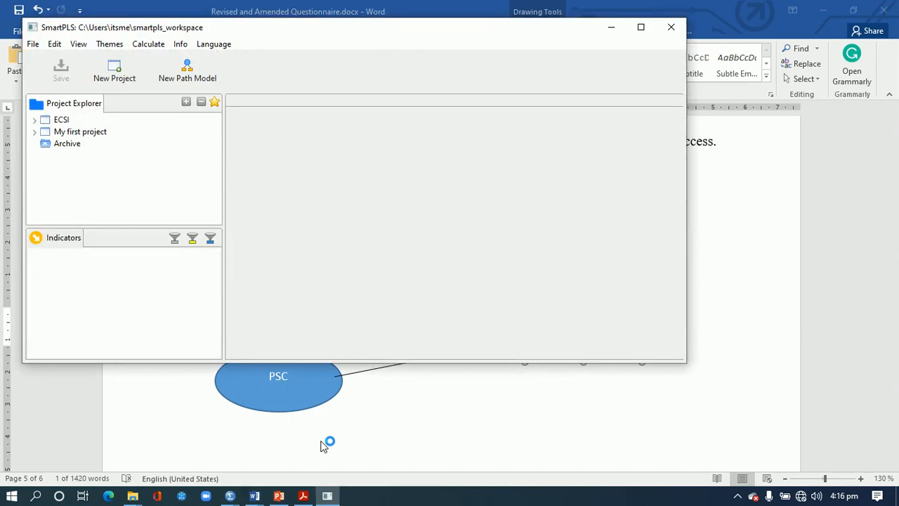
left_click(77, 135)
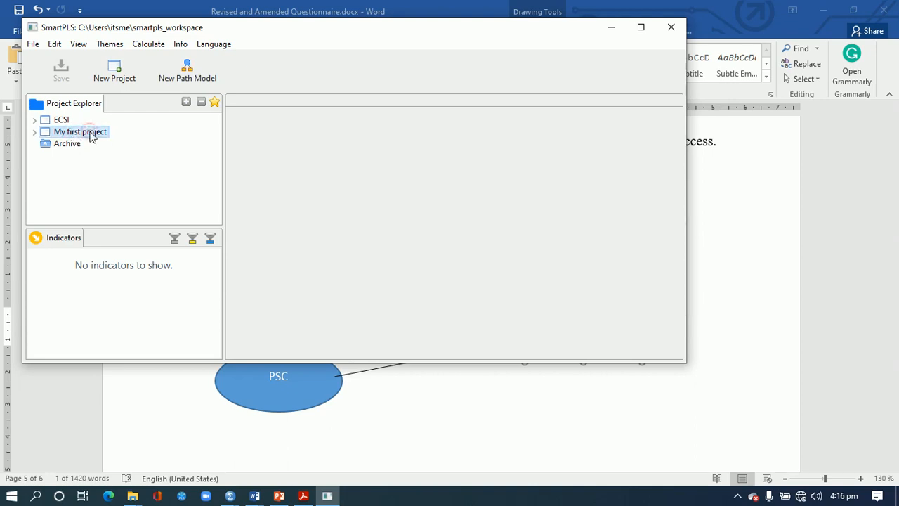
double_click(89, 133)
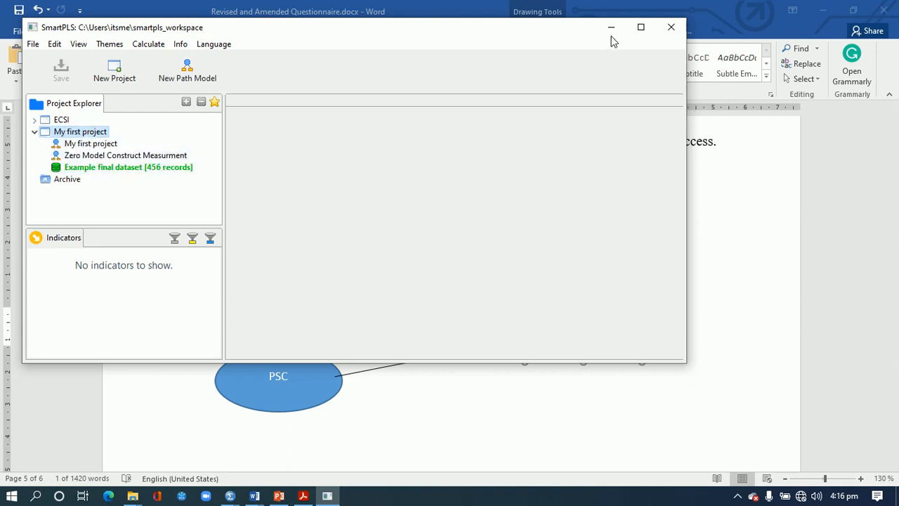
left_click(646, 30)
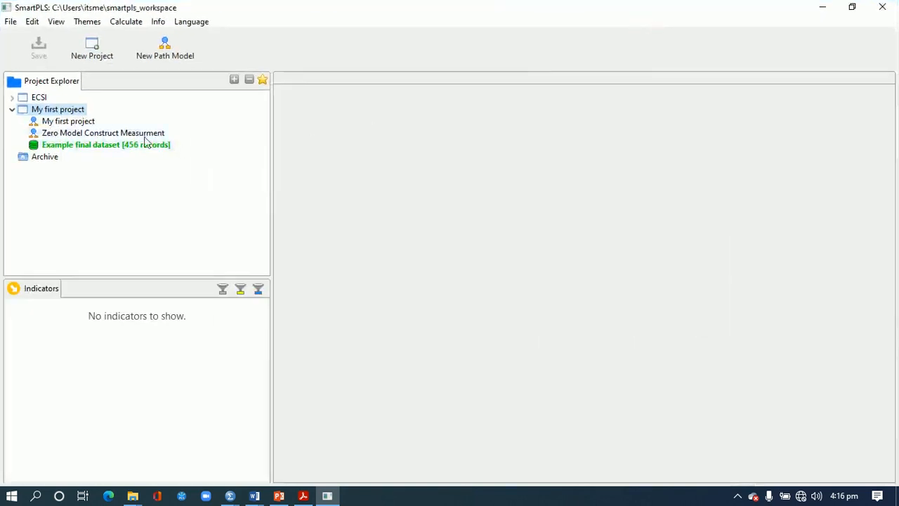
Create a path model named "Measurement Model" in the project and enlarge its canvas by narrowing the explorer and hiding the theme options
left_click(166, 56)
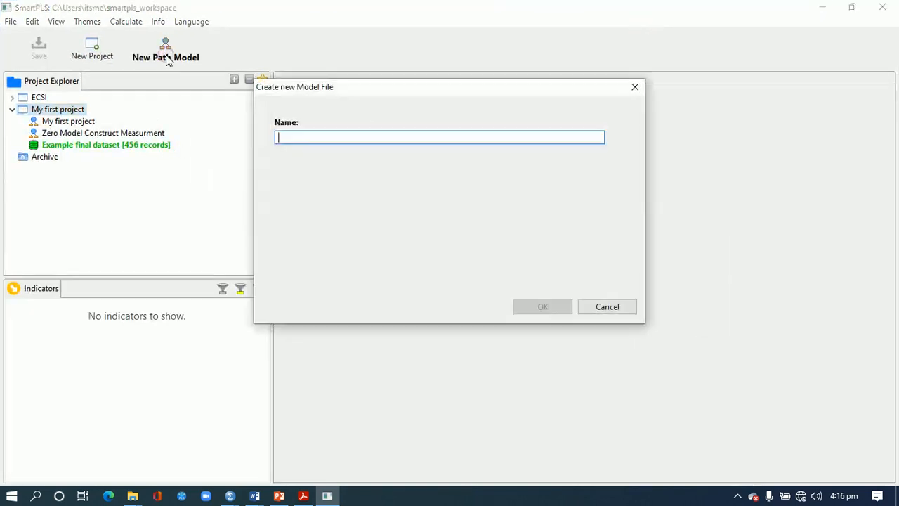
type("Measurement Model")
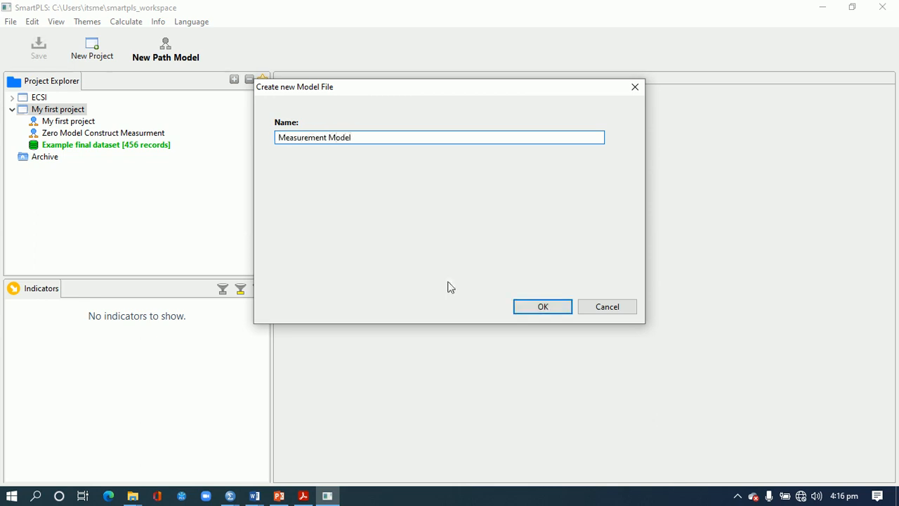
left_click(525, 307)
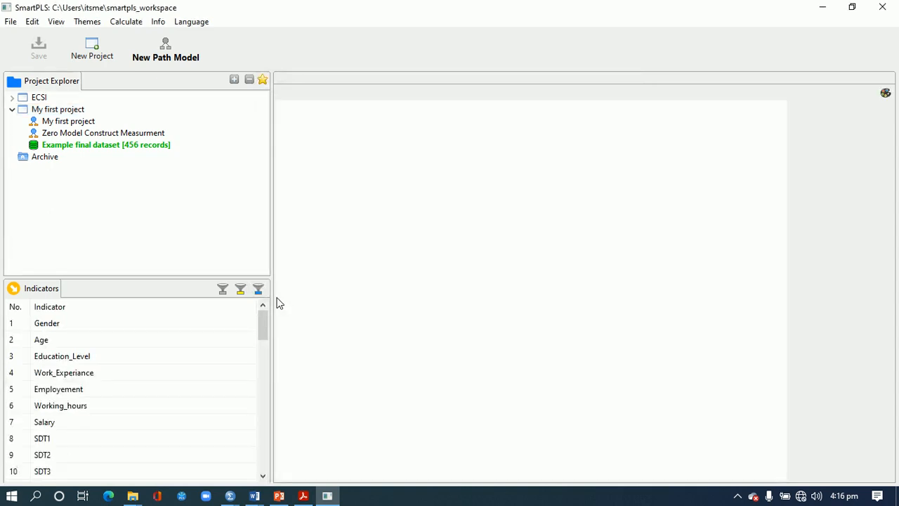
left_click_drag(272, 298, 155, 312)
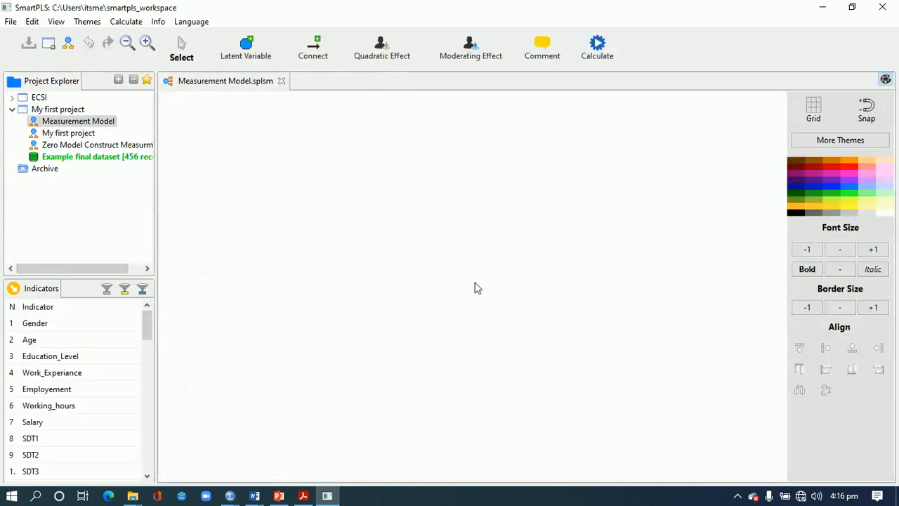
left_click(885, 79)
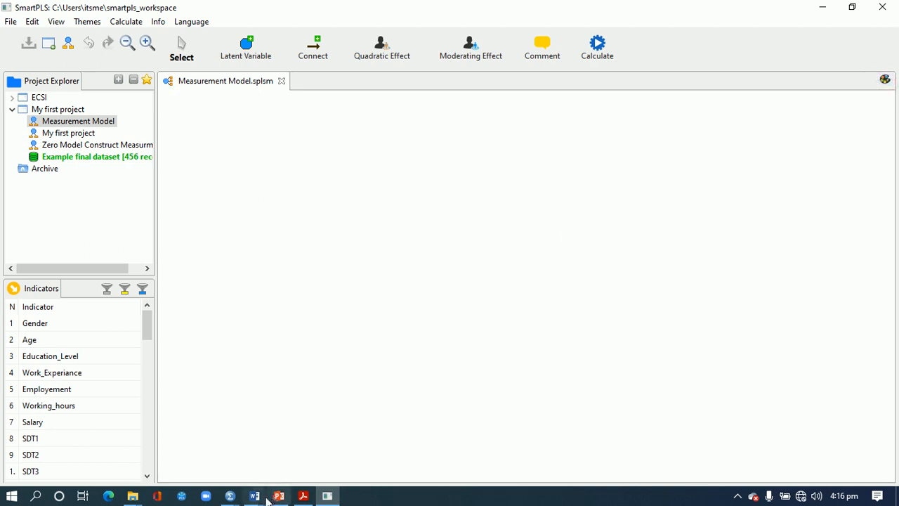
Check the Simple Model in Word, then place three latent variables on the SmartPLS canvas: two stacked vertically and one to their right
mouse_move(254, 495)
left_click(292, 455)
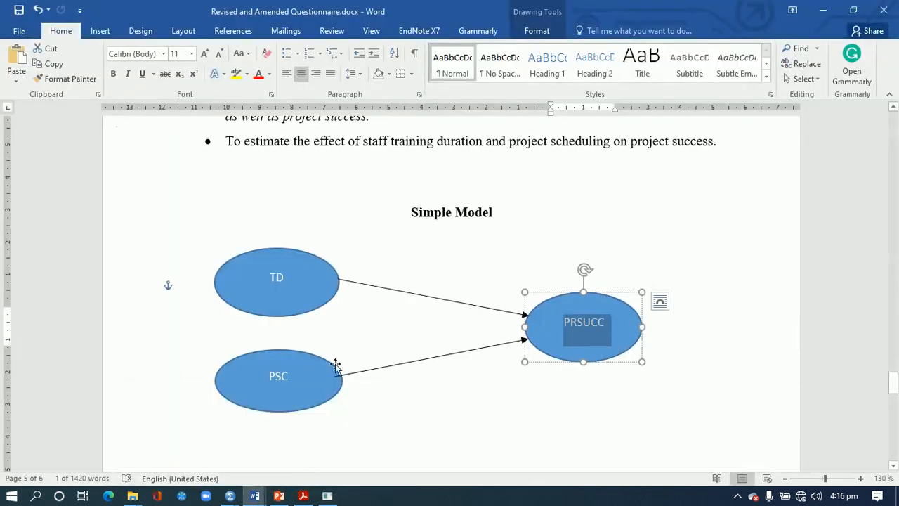
left_click(327, 495)
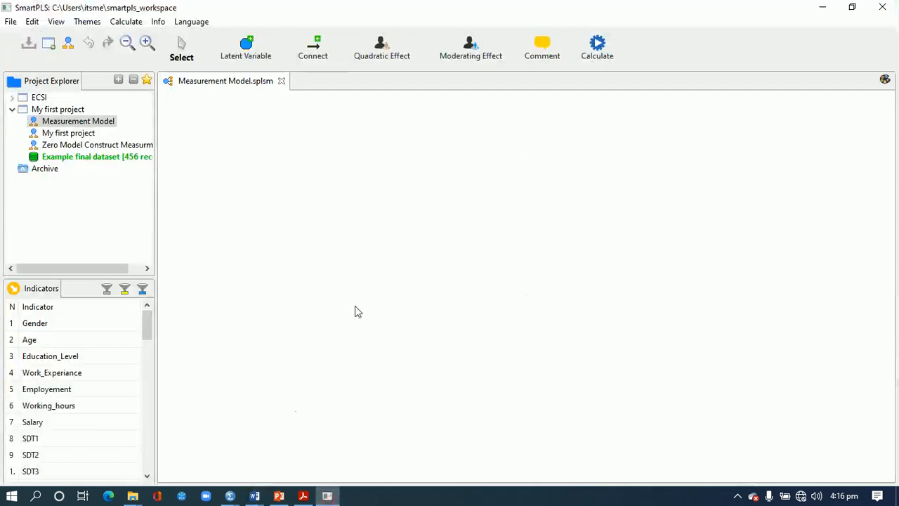
left_click(261, 59)
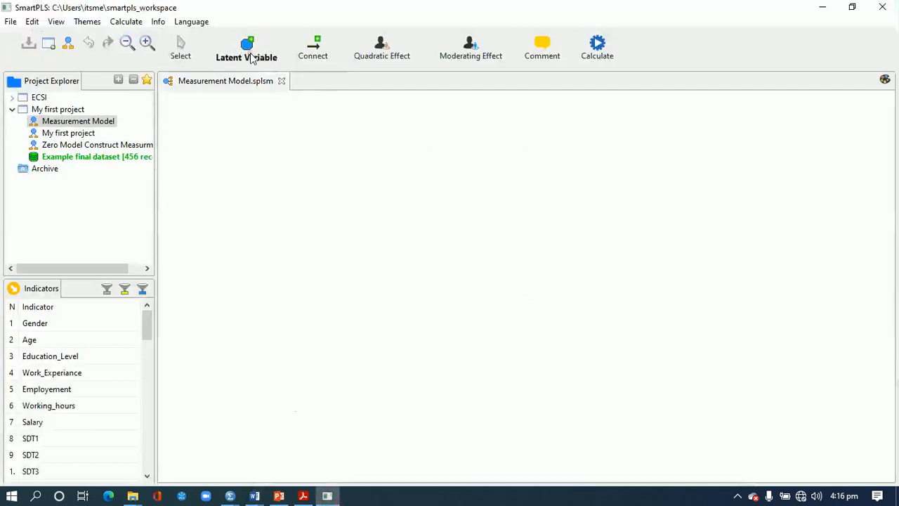
left_click(356, 233)
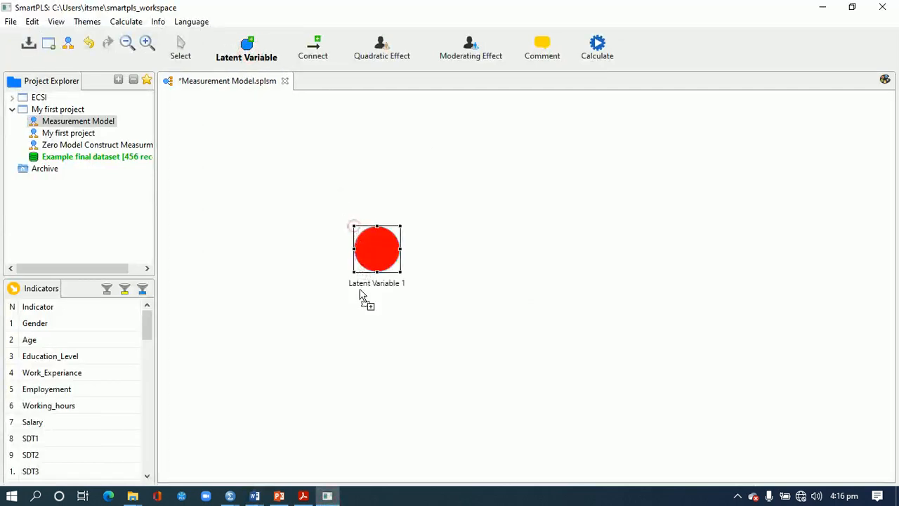
left_click(363, 368)
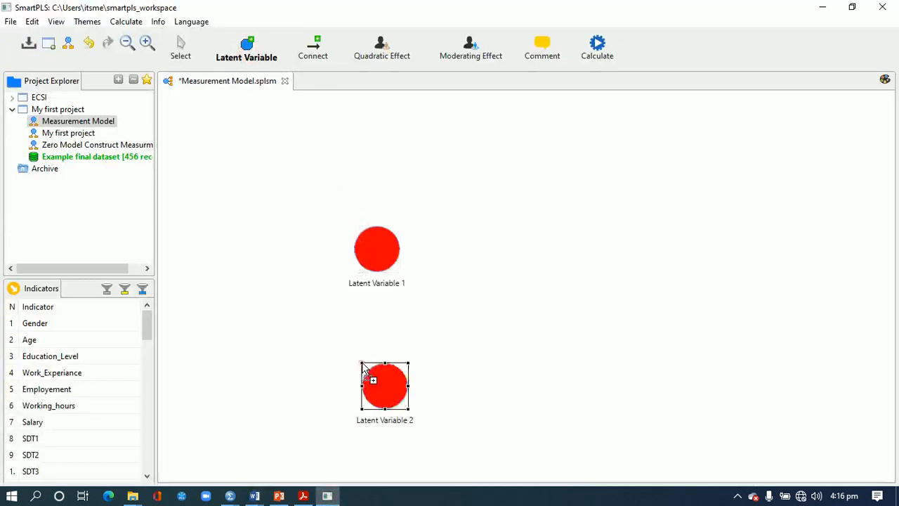
left_click(620, 309)
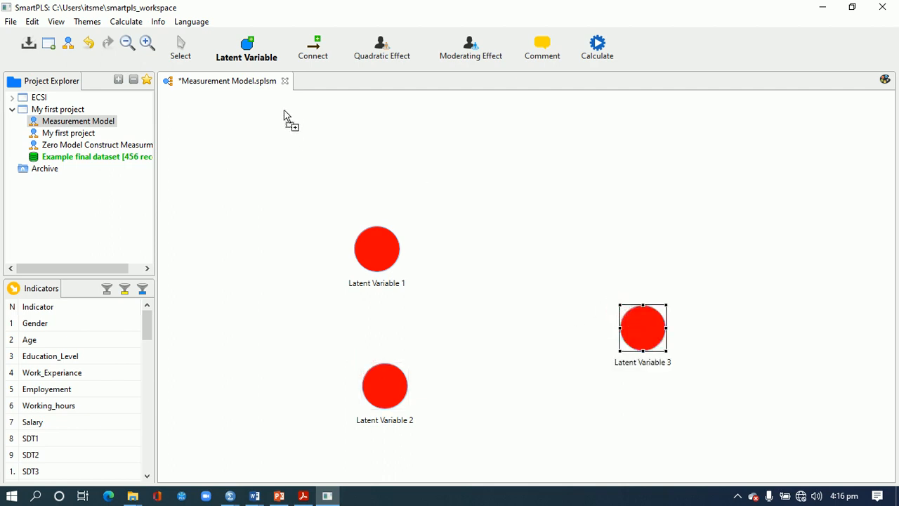
left_click(181, 50)
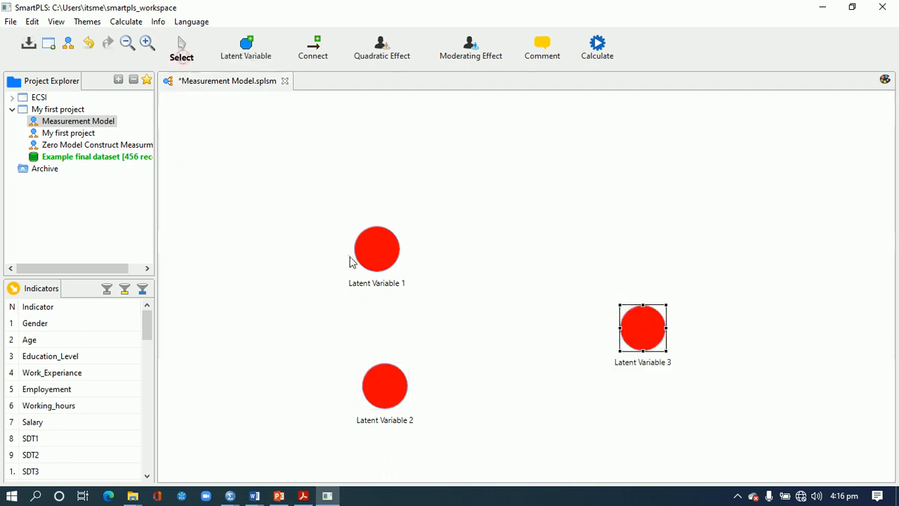
Rename the upper latent variable of the stacked pair as "Training Duration"
left_click(372, 284)
right_click(371, 281)
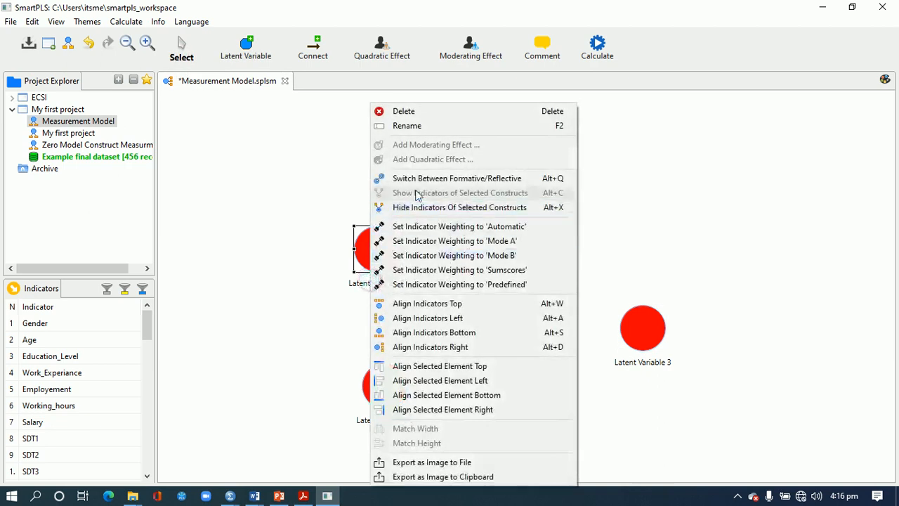
left_click(410, 125)
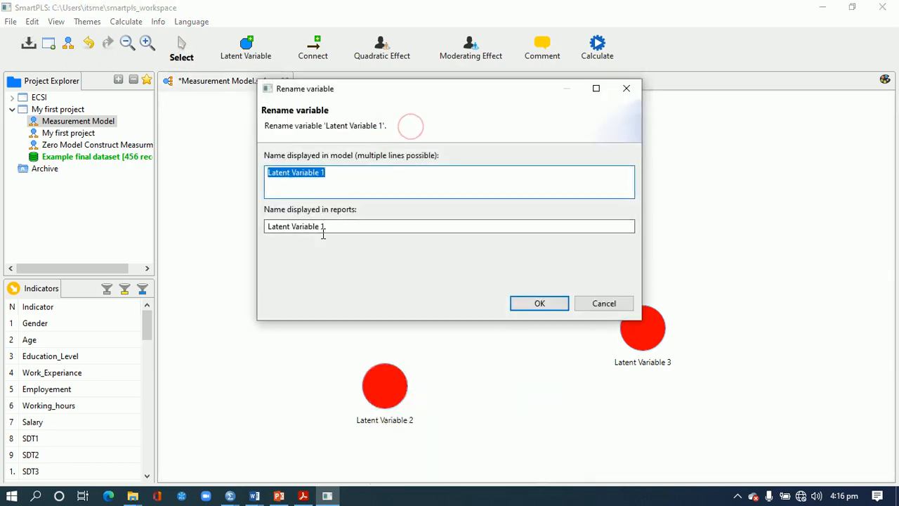
type("Training Duration")
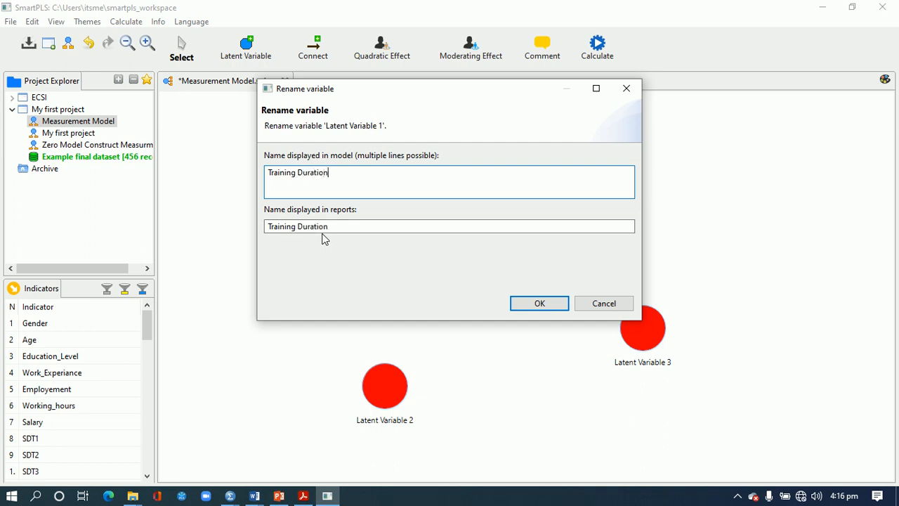
left_click(536, 304)
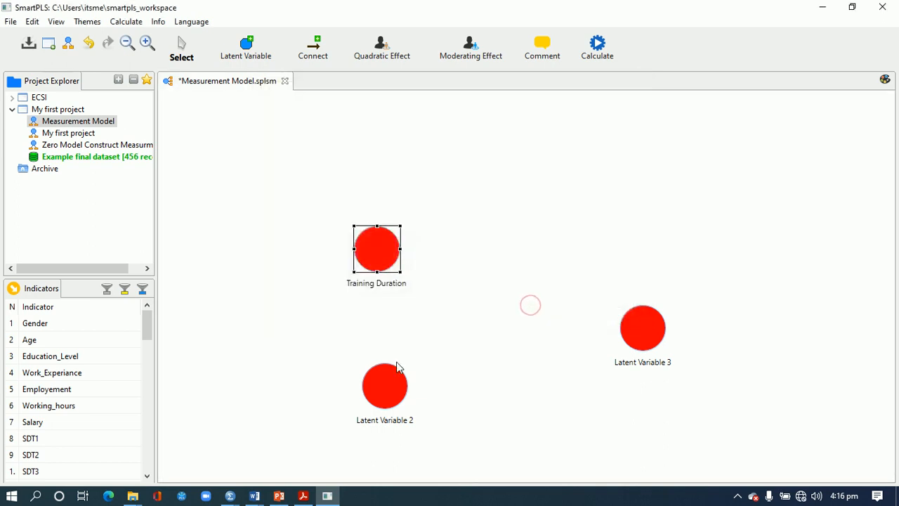
Rename the lower latent variable of the stacked pair as "Project Scheduling"
left_click(383, 421)
right_click(384, 420)
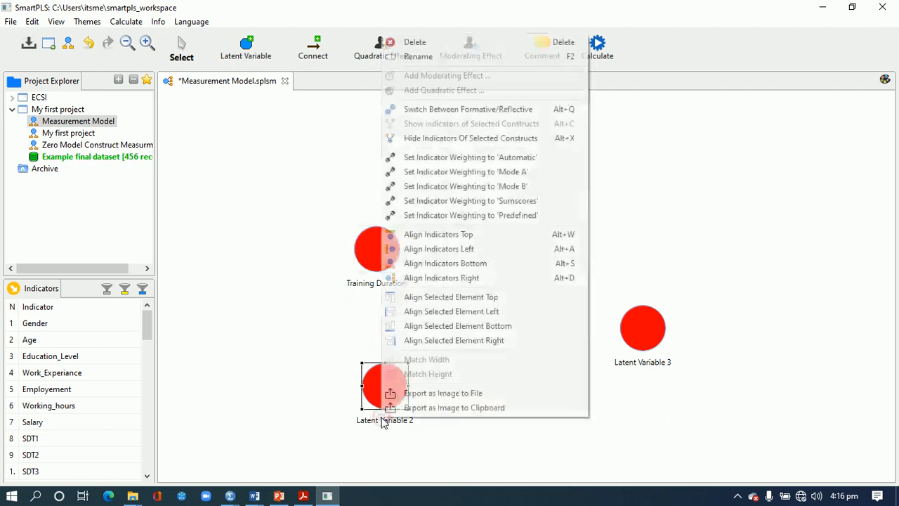
left_click(418, 57)
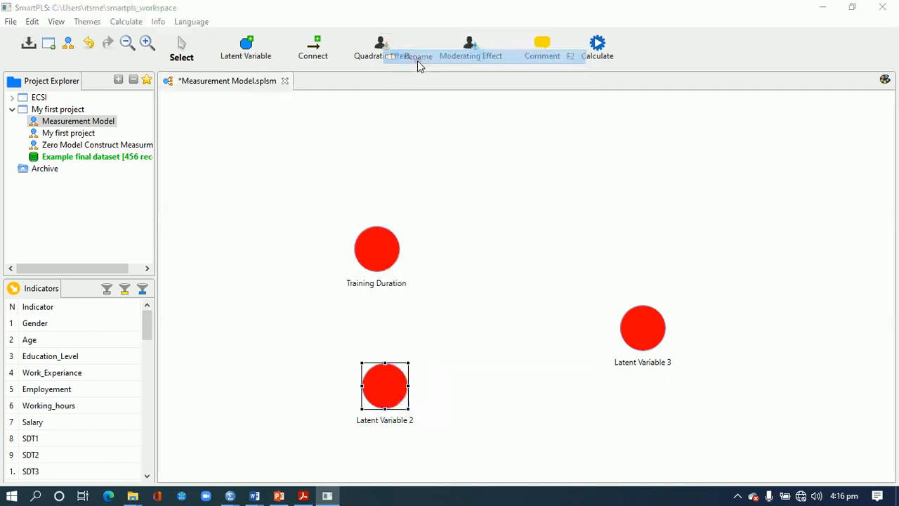
type("Project Scheduling")
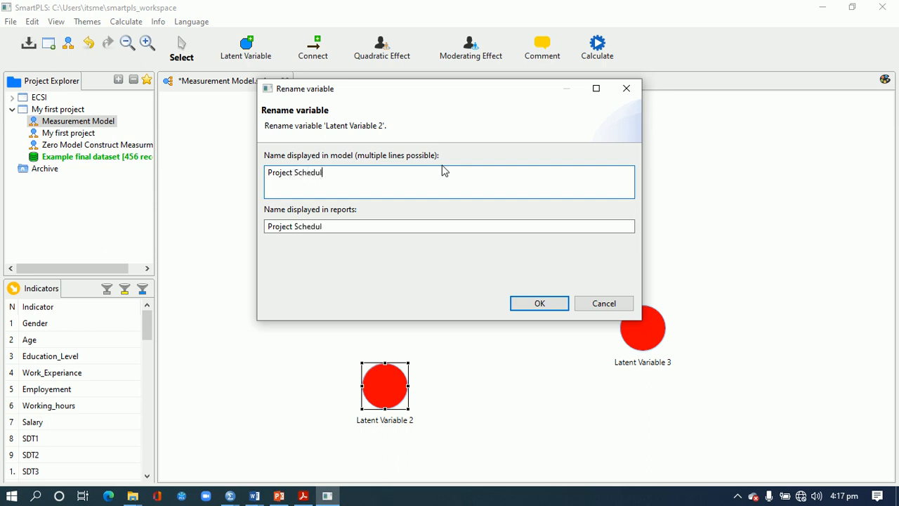
left_click(538, 306)
Rename the remaining latent variable, to the right of the stacked pair, as "Project Success"
right_click(632, 367)
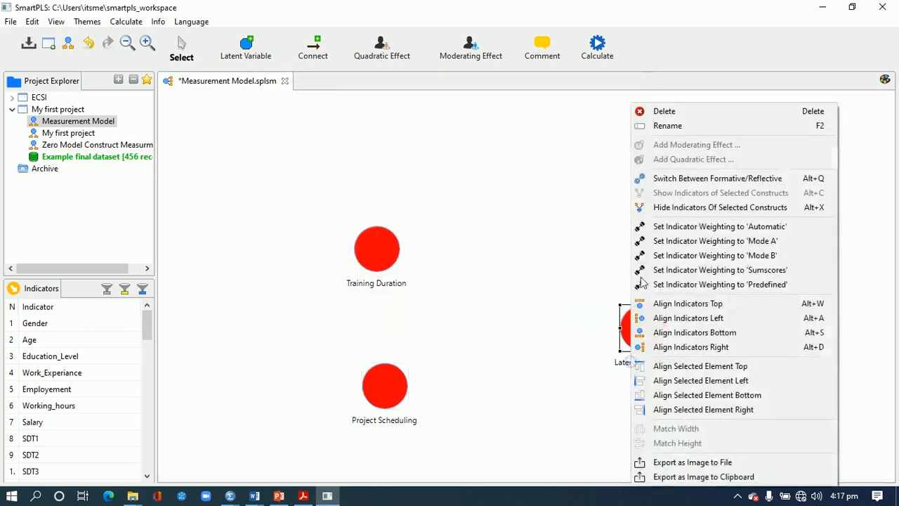
left_click(670, 129)
type("Proje")
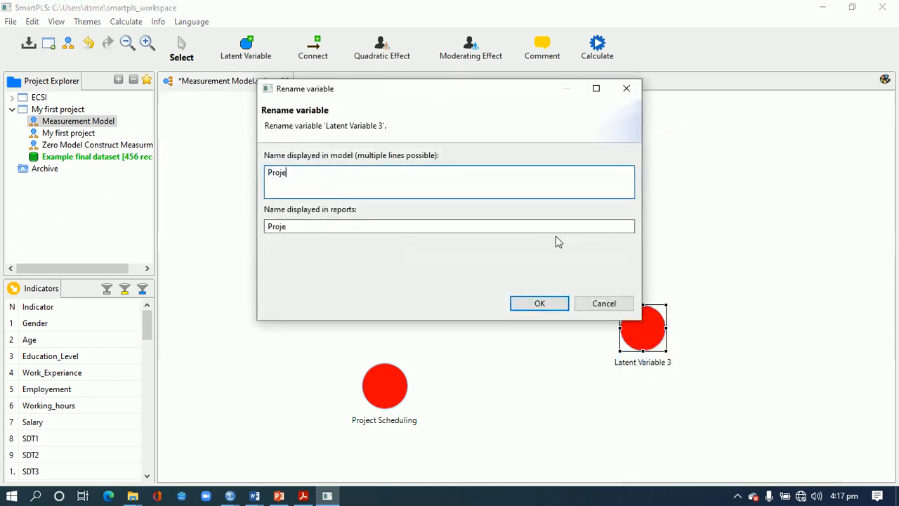
type("ct Success")
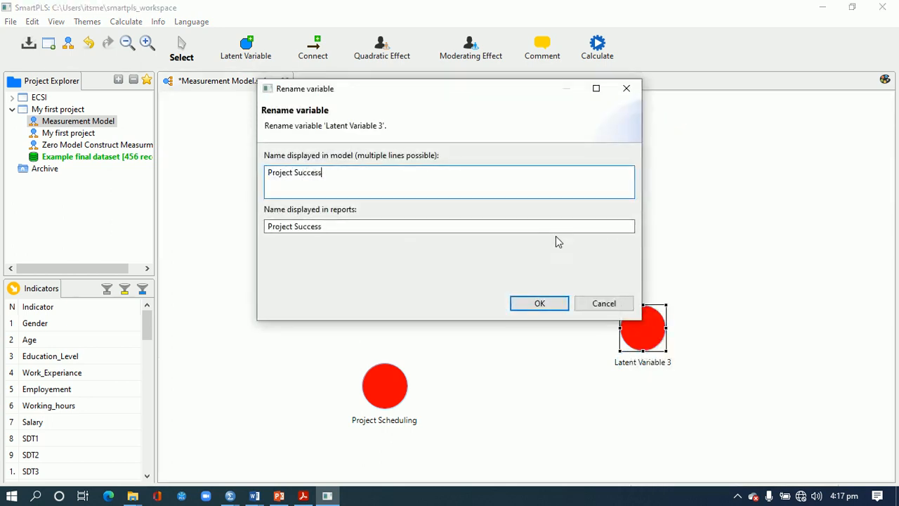
left_click(556, 302)
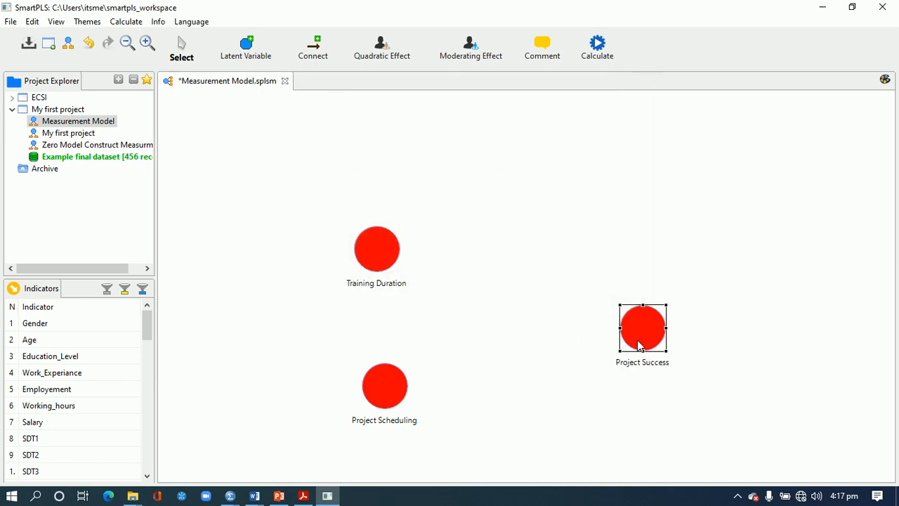
Rearrange the three constructs, aligning Training Duration roughly above Project Scheduling and placing Project Success midway between their heights to the right
left_click_drag(639, 344, 644, 327)
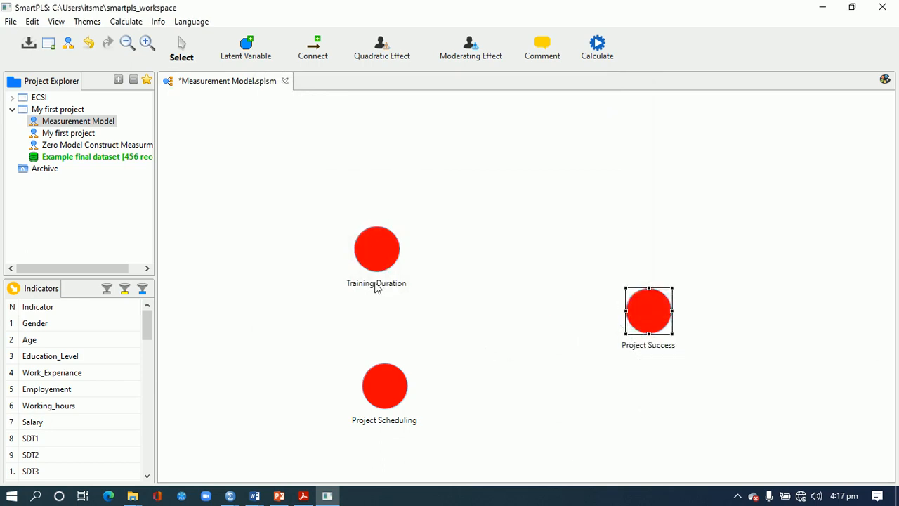
left_click_drag(379, 267, 412, 241)
left_click_drag(392, 400, 413, 380)
left_click_drag(639, 332, 619, 322)
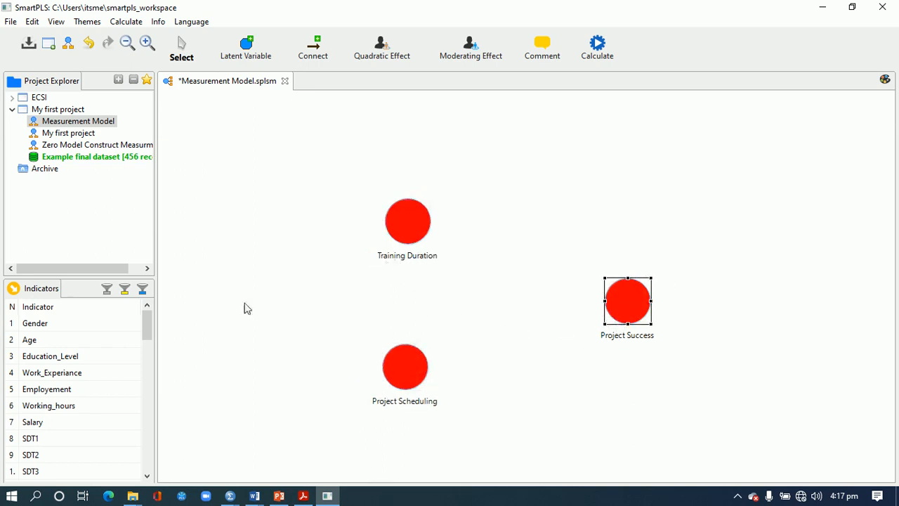
Add two more latent variables, one above the other, to the left of Training Duration for the SDT and LDT indicators
left_click_drag(148, 321, 150, 347)
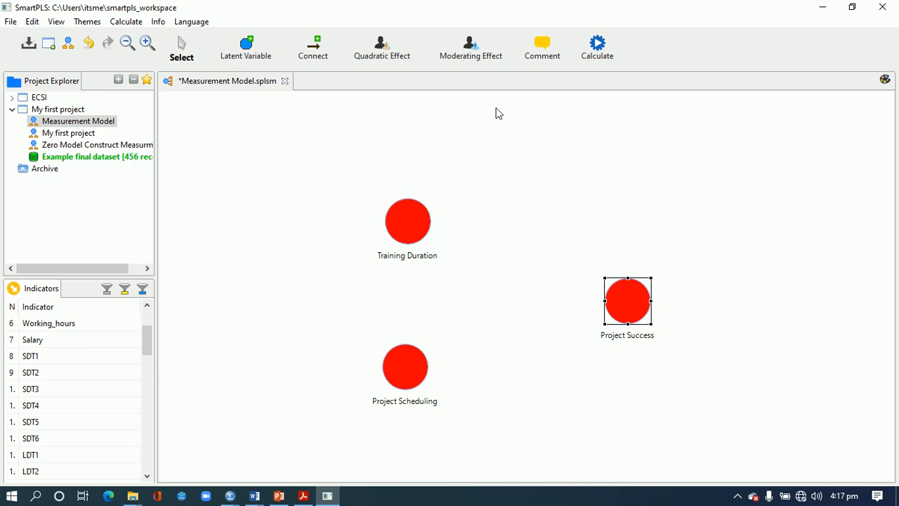
left_click(245, 56)
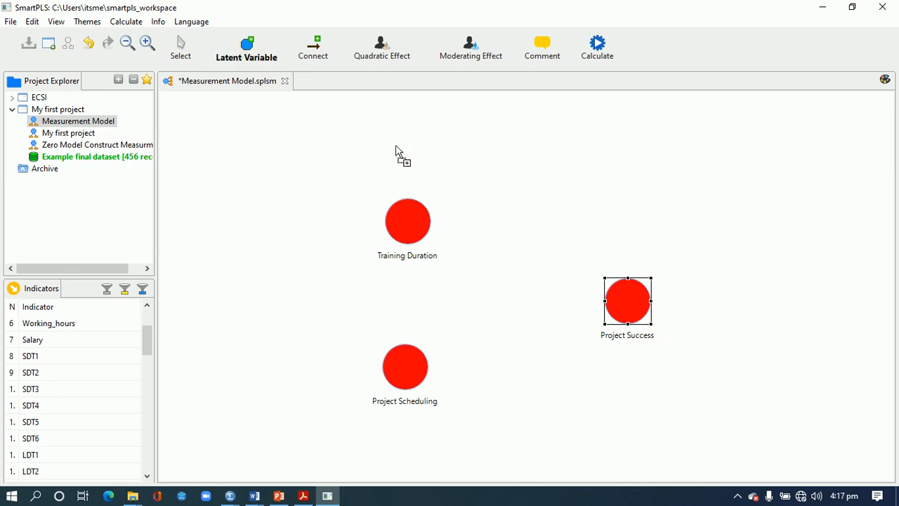
left_click(232, 139)
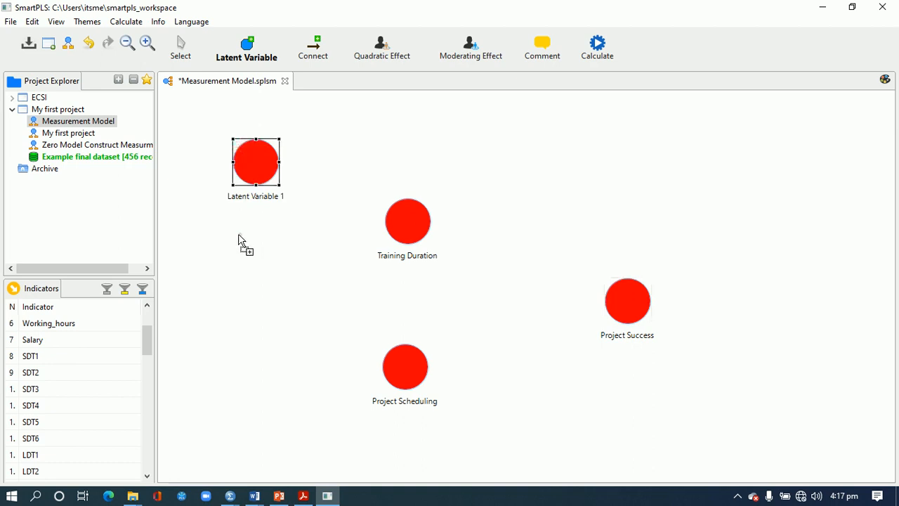
left_click(240, 234)
left_click(181, 53)
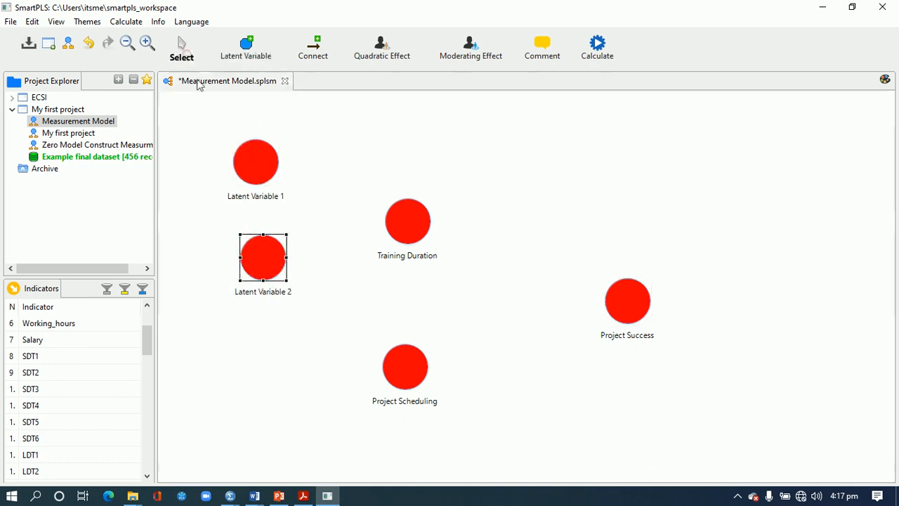
Shrink the two new latent variables so they are smaller than the Training Duration construct
left_click(256, 196)
left_click_drag(256, 186, 266, 158)
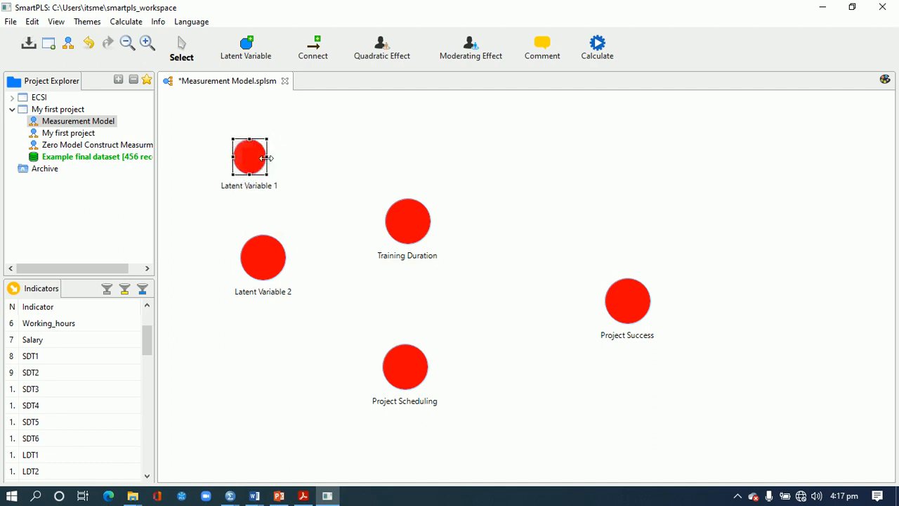
left_click(264, 269)
left_click_drag(263, 280, 250, 258)
Rename the upper small latent variable as "Short Training Duration"
left_click(241, 192)
right_click(241, 191)
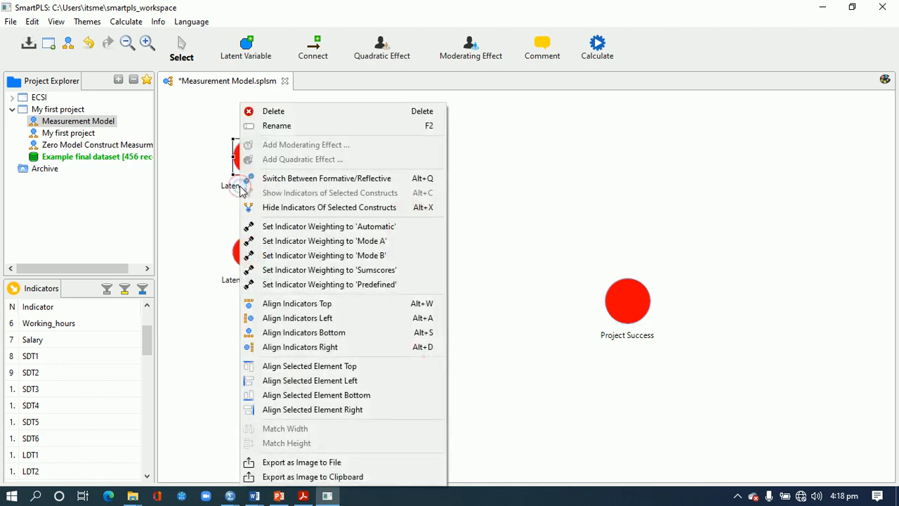
left_click(286, 127)
type("Short Training Duration")
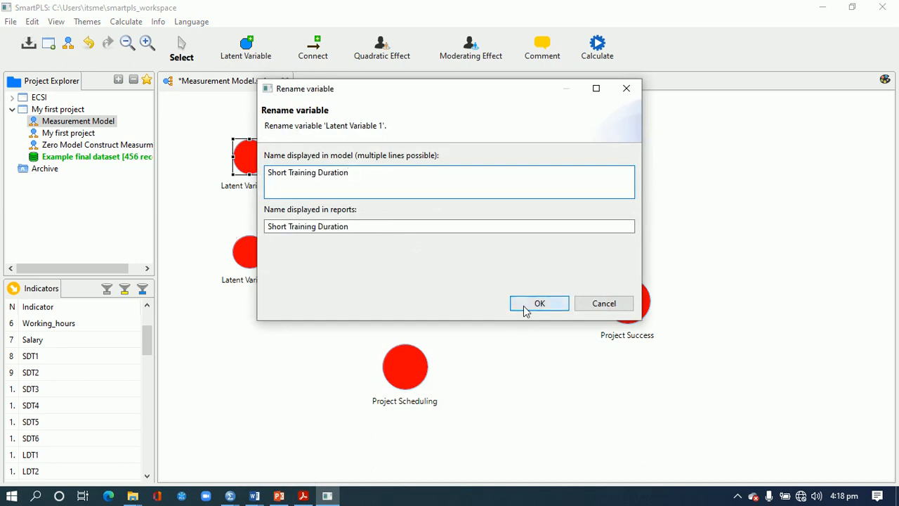
left_click(525, 303)
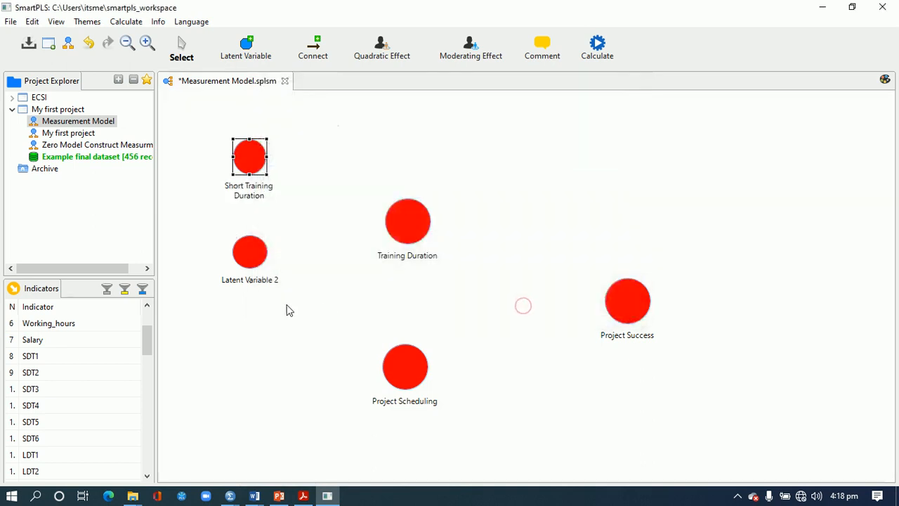
Rename the lower small latent variable as "Long Training Duration"
left_click(257, 287)
right_click(257, 286)
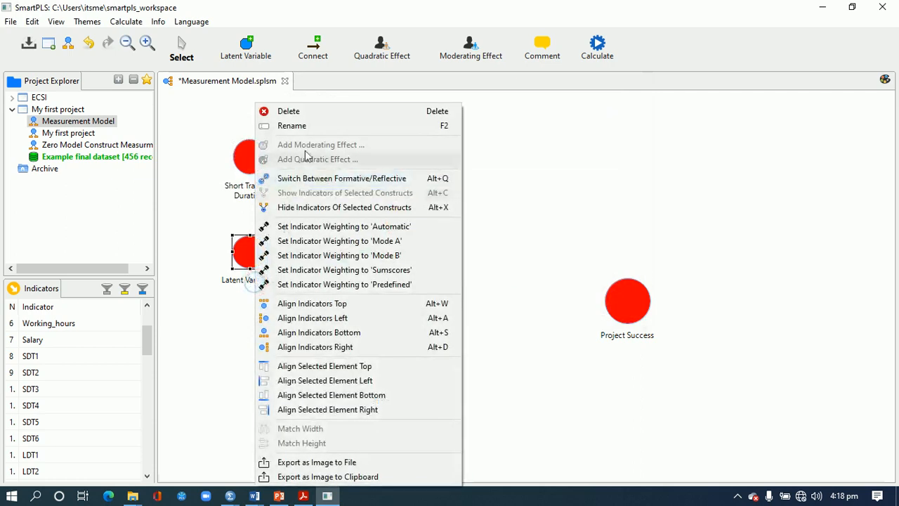
left_click(309, 126)
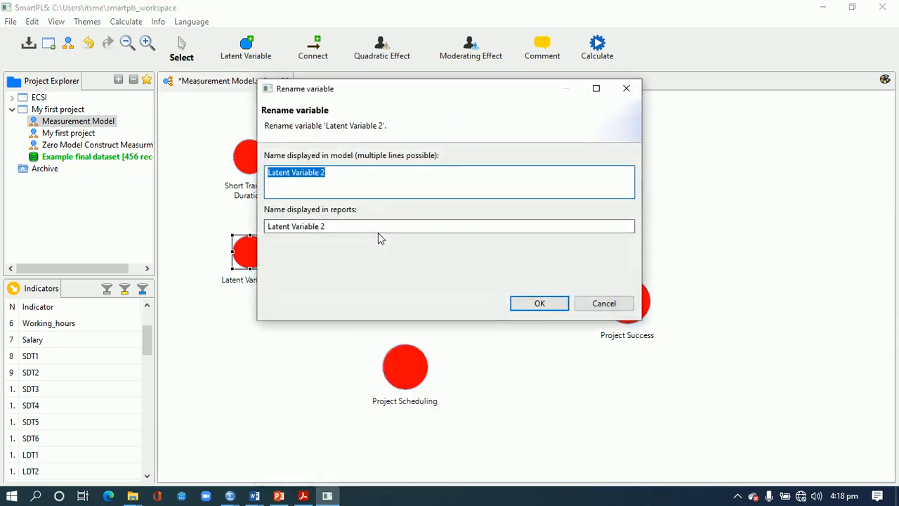
type("Long Train")
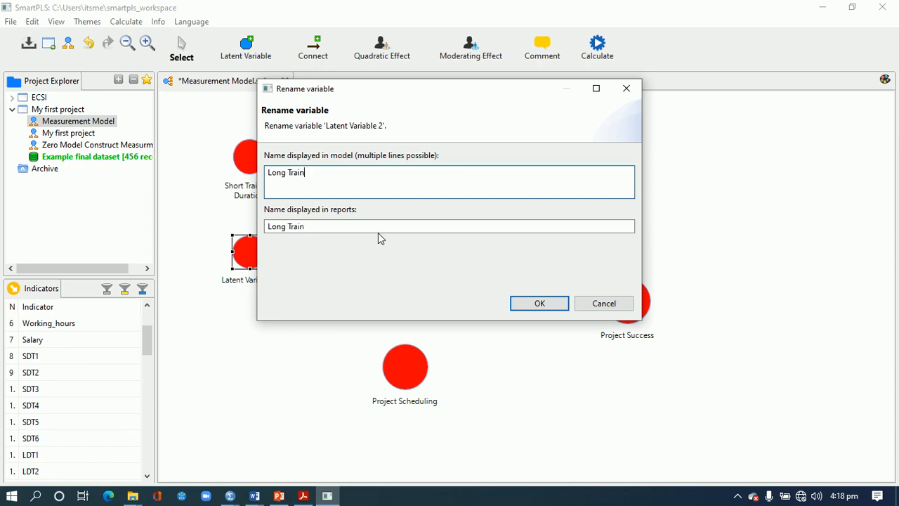
type("ing Duration")
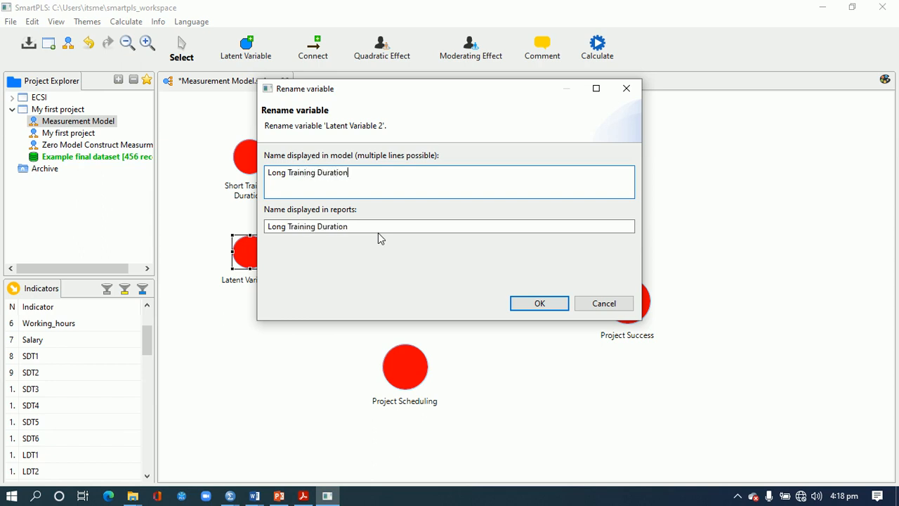
left_click(528, 308)
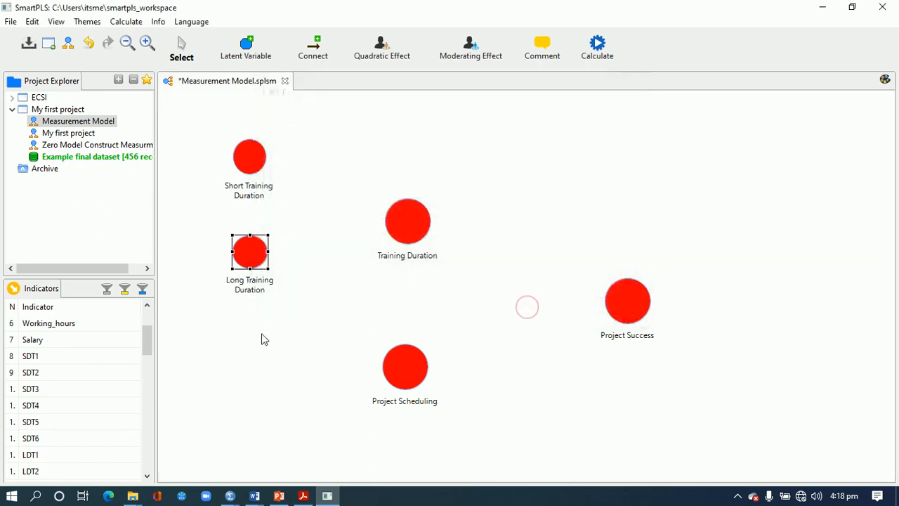
Assign indicators SDT1 to SDT6 to the Short Training Duration construct and align them above it
left_click(73, 358)
left_click(72, 358)
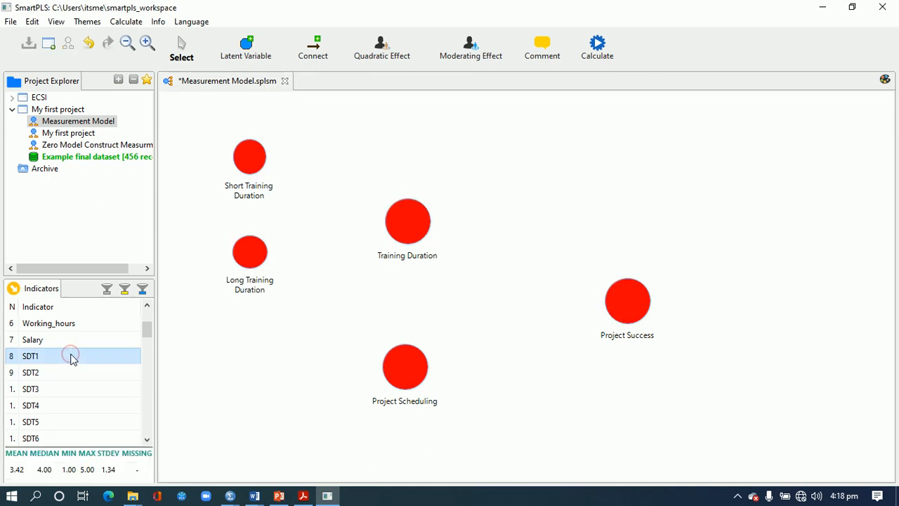
key("shift+Down")
key("shift+Down")
key("shift+Down")
key("shift+Down")
key("shift+Down")
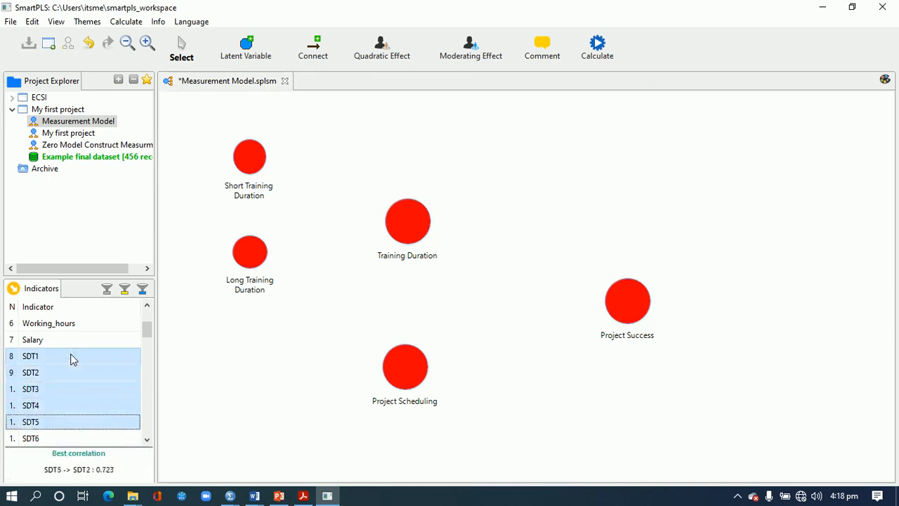
left_click_drag(73, 359, 246, 152)
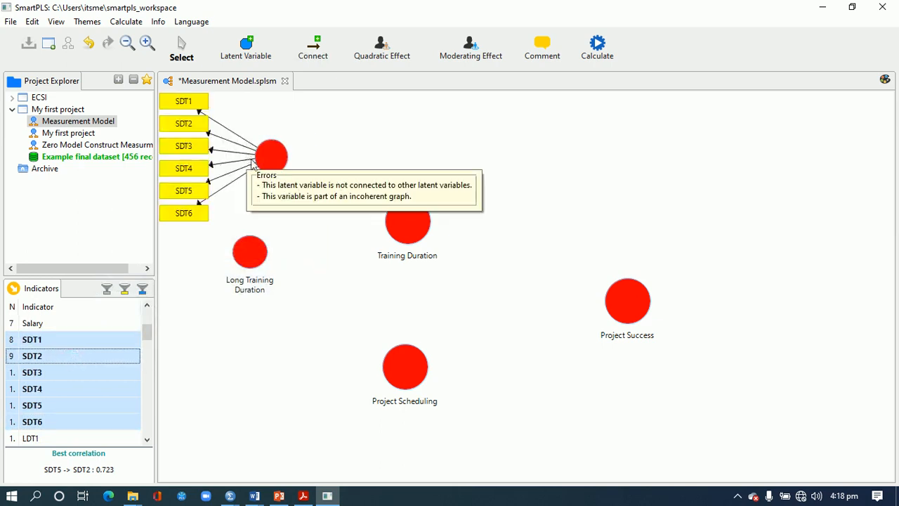
right_click(276, 165)
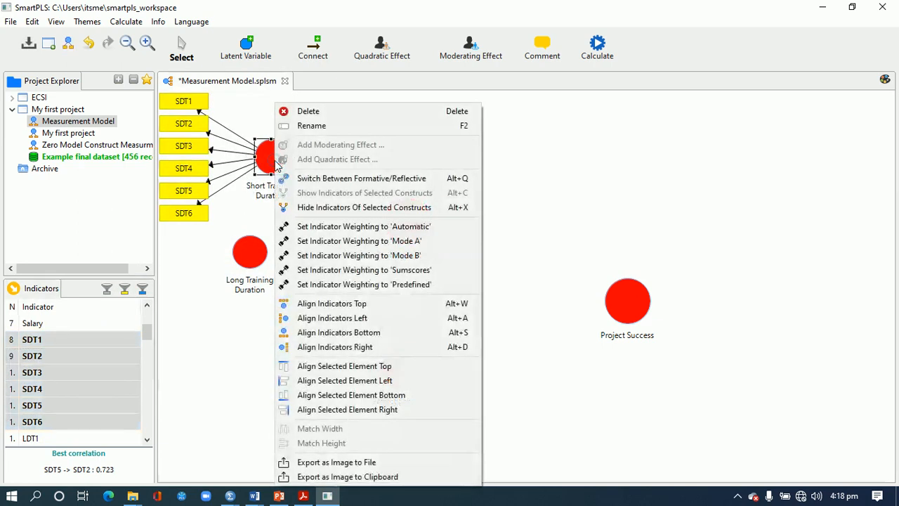
left_click(327, 303)
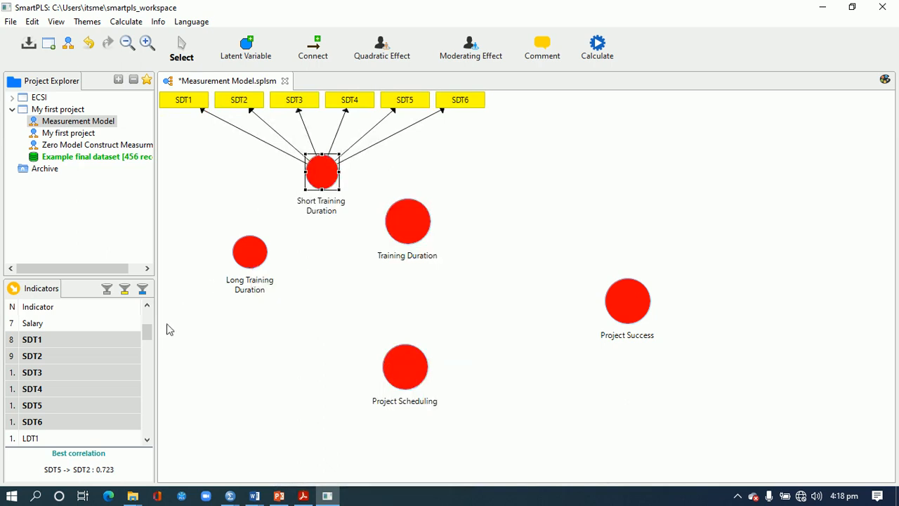
Assign indicators LDT1 to LDT5 to the Long Training Duration construct
left_click_drag(150, 332, 146, 342)
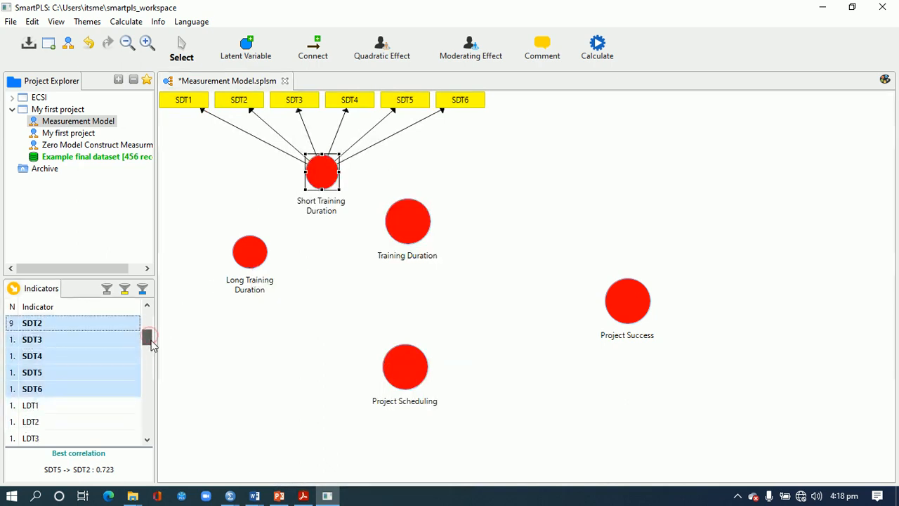
left_click(62, 405)
key("shift+Down")
key("shift+Down")
key("shift+Down")
key("shift+Down")
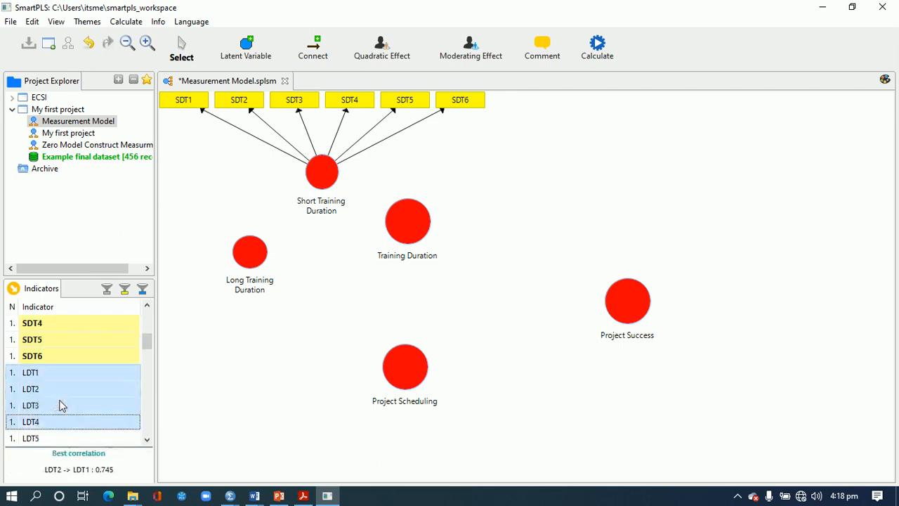
left_click_drag(59, 405, 301, 259)
Align the Short Training Duration indicators to its left and shift Training Duration and Project Scheduling further right, closer together
left_click(416, 235)
left_click_drag(416, 235, 430, 248)
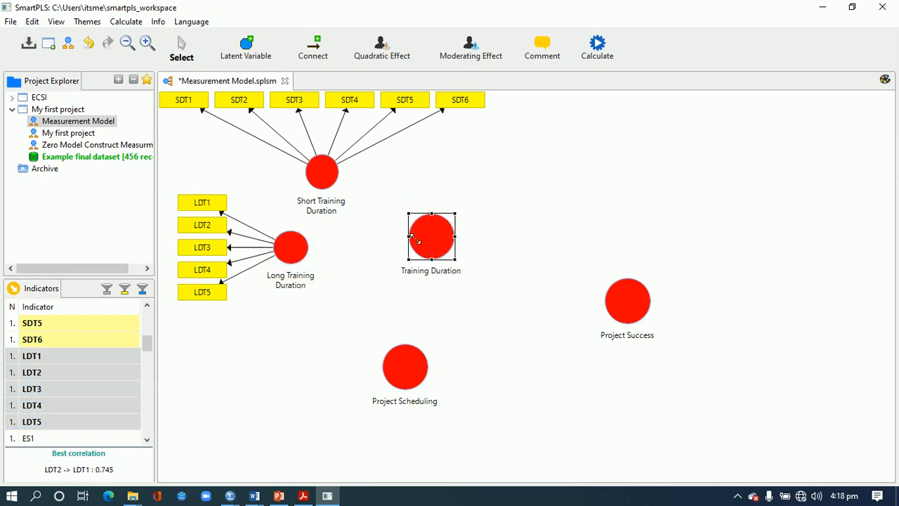
right_click(316, 181)
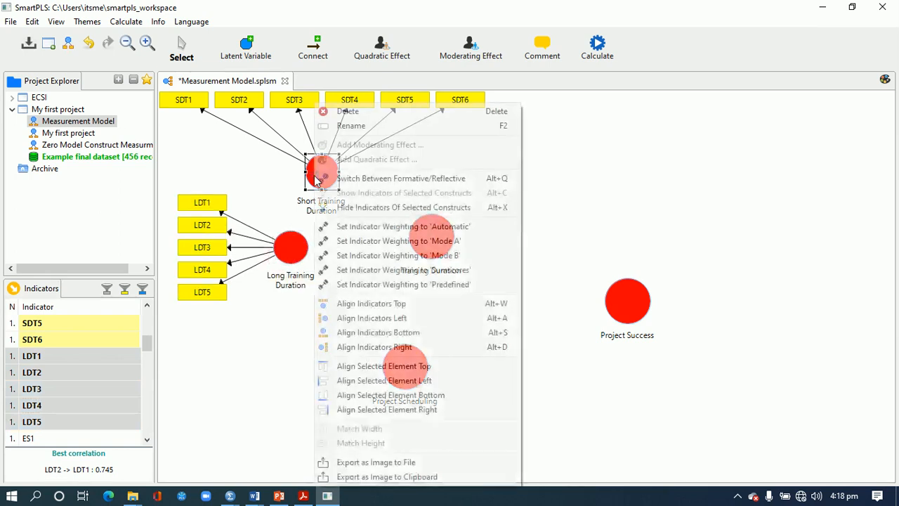
left_click(359, 321)
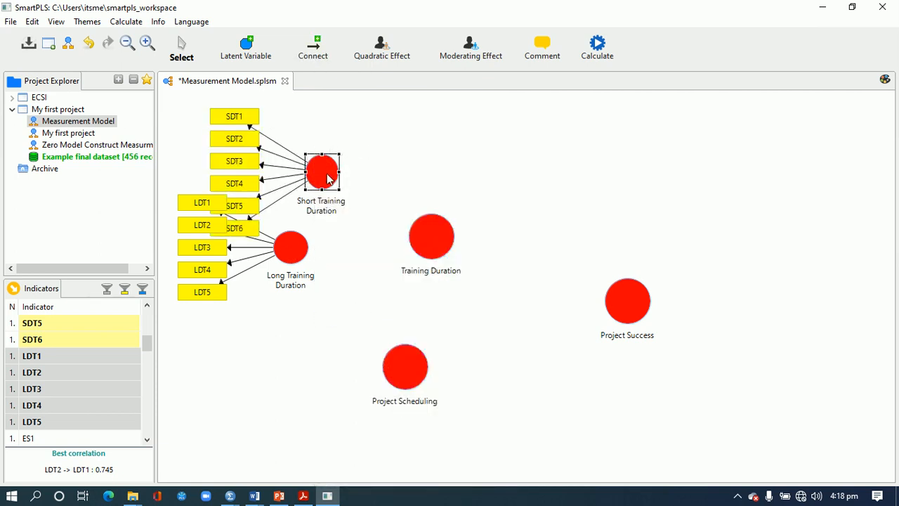
left_click_drag(430, 236, 442, 219)
left_click_drag(419, 370, 455, 328)
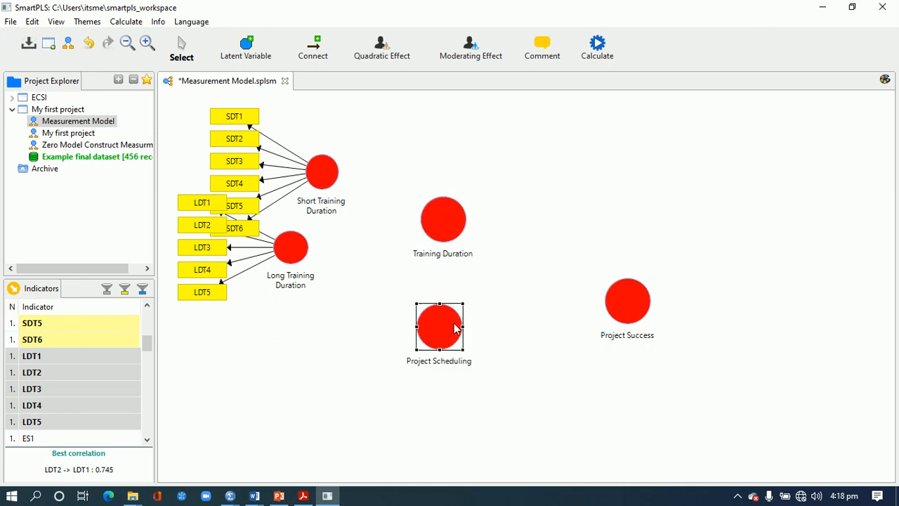
Place Long Training Duration above Short Training Duration, beside Training Duration, and align the LDT indicators above their construct
left_click_drag(322, 177, 268, 297)
left_click_drag(279, 257, 340, 181)
right_click(340, 181)
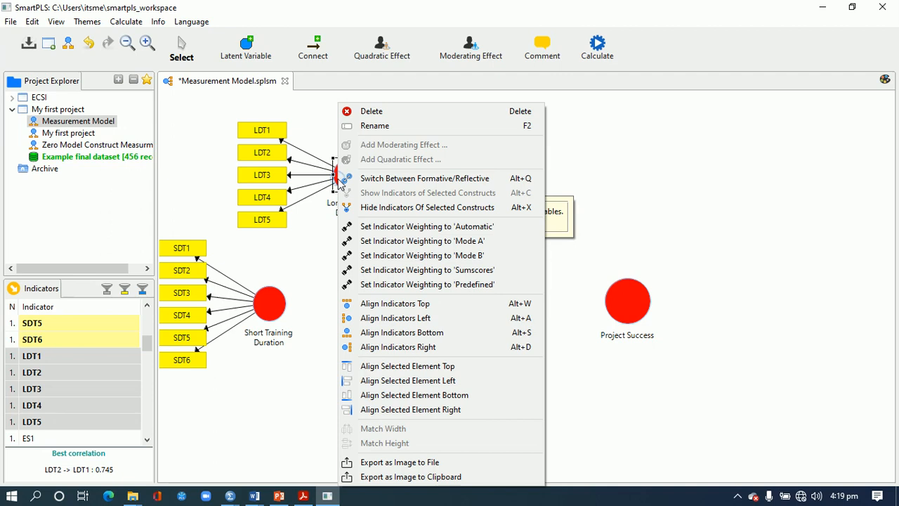
left_click(382, 303)
left_click_drag(278, 309, 349, 274)
left_click_drag(445, 239, 453, 245)
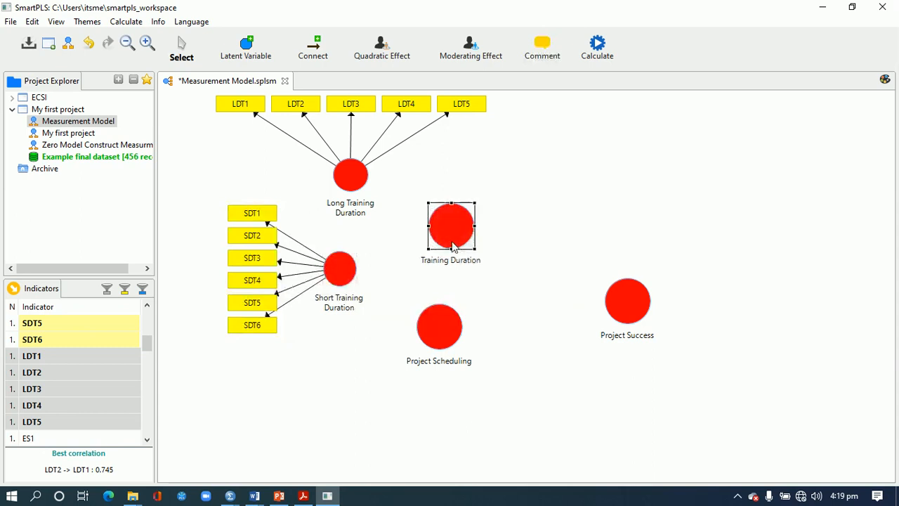
Connect Long Training Duration and Short Training Duration to the Training Duration construct
left_click(313, 53)
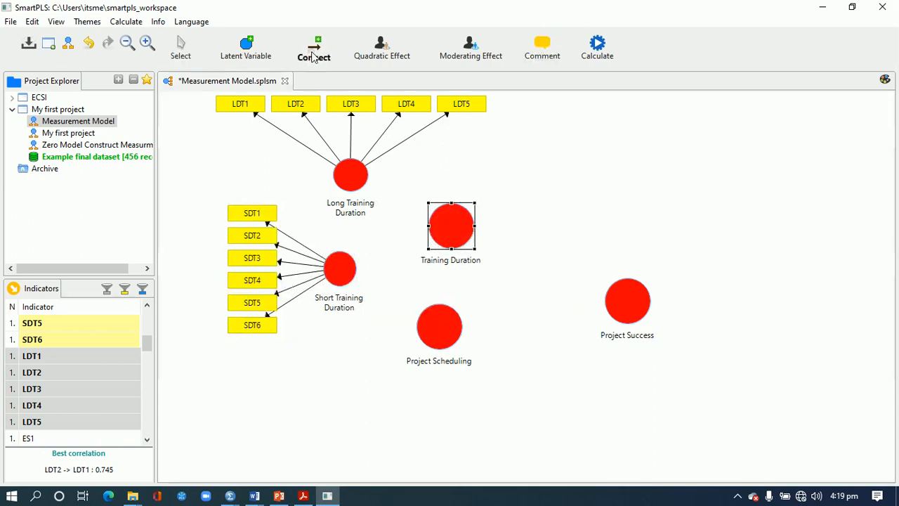
left_click(367, 186)
left_click(428, 221)
left_click(358, 266)
left_click(451, 244)
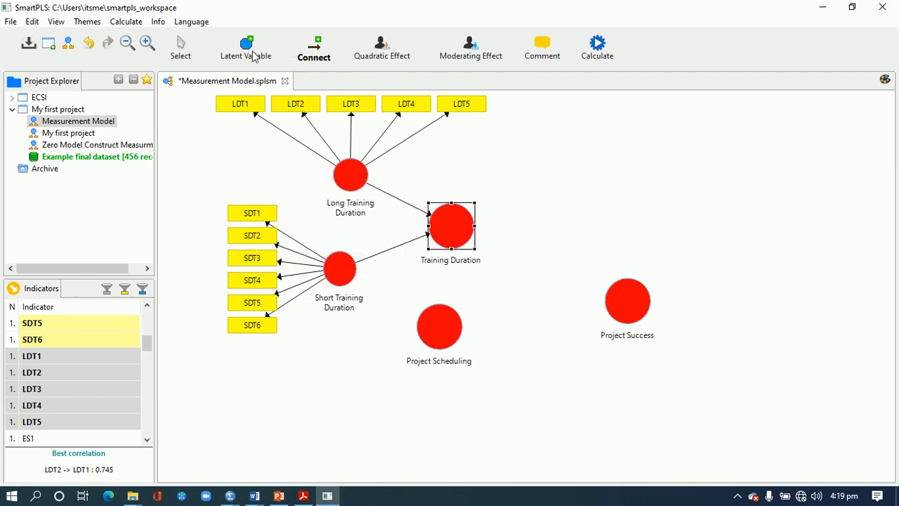
Assign all SDT1 to SDT6 and LDT1 to LDT5 indicators to the Training Duration construct
left_click(147, 306)
left_click(147, 305)
left_click(146, 306)
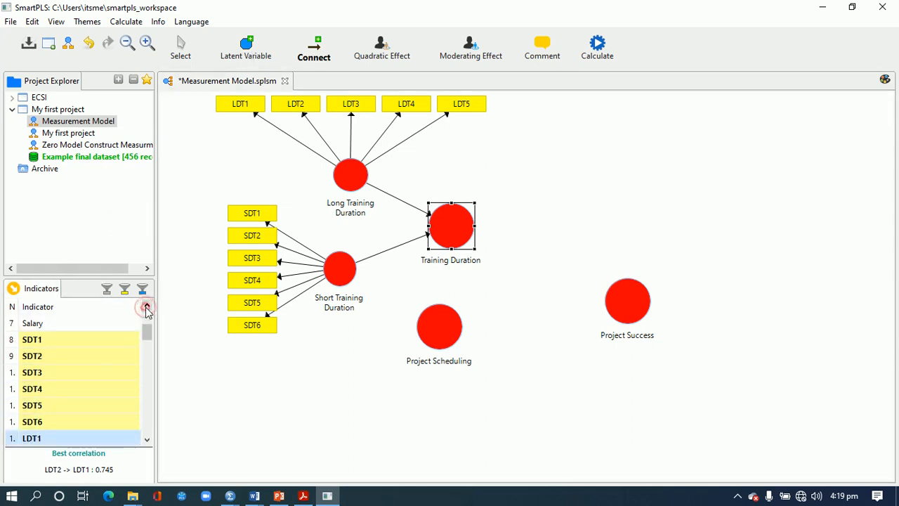
left_click(69, 341)
key("shift+Down")
key("shift+Down")
key("shift+Down")
key("shift+Down")
key("shift+Down")
key("shift+Down")
key("shift+Down")
key("shift+Down")
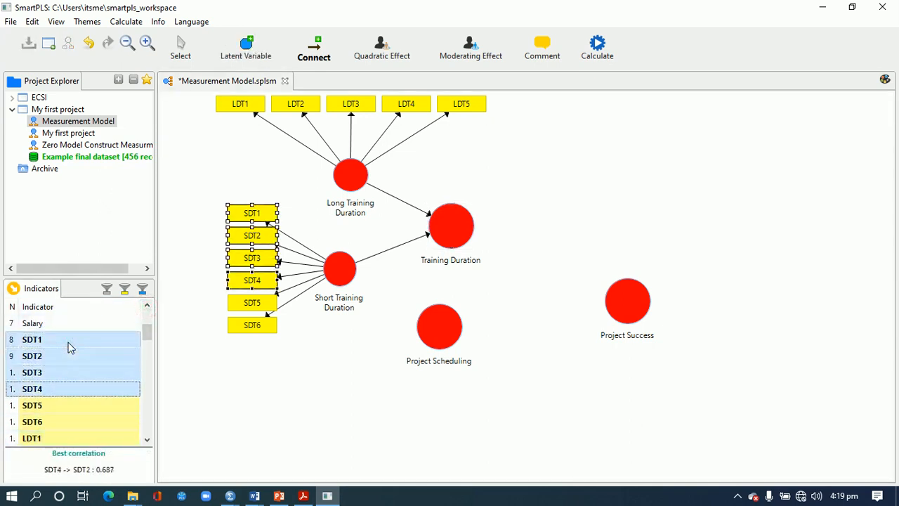
key("shift+Down")
key("shift+Down")
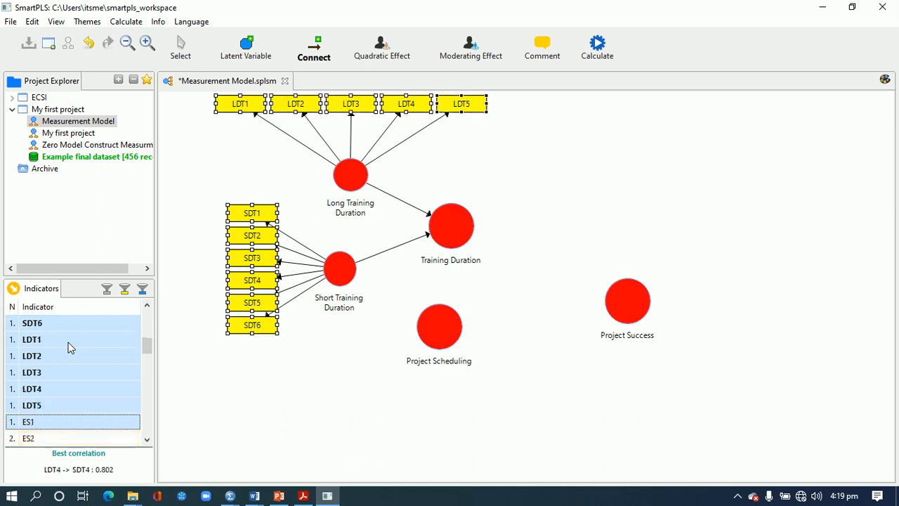
left_click_drag(70, 355, 454, 233)
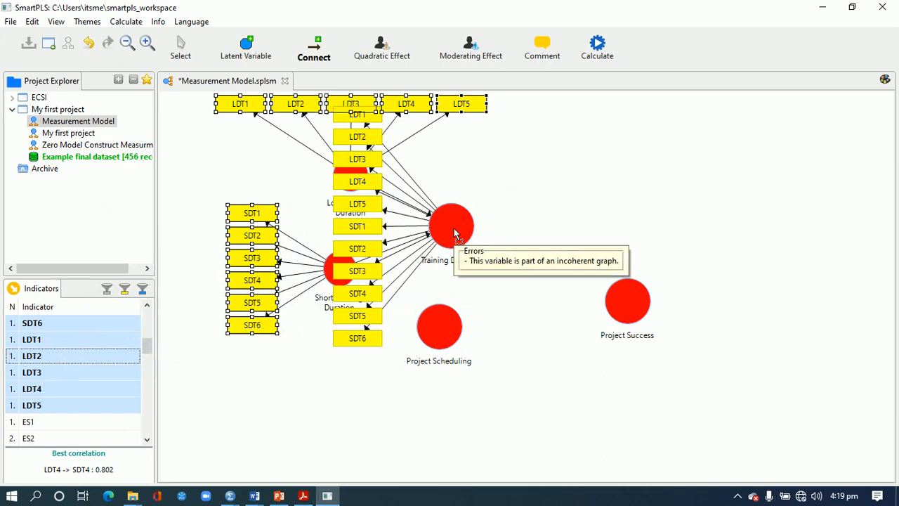
Hide the indicators of all constructs and show them again
right_click(457, 231)
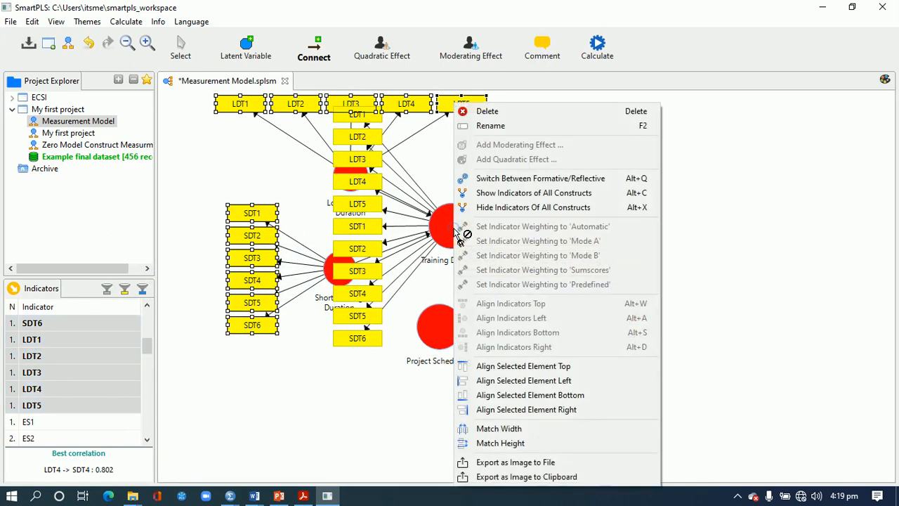
left_click(510, 208)
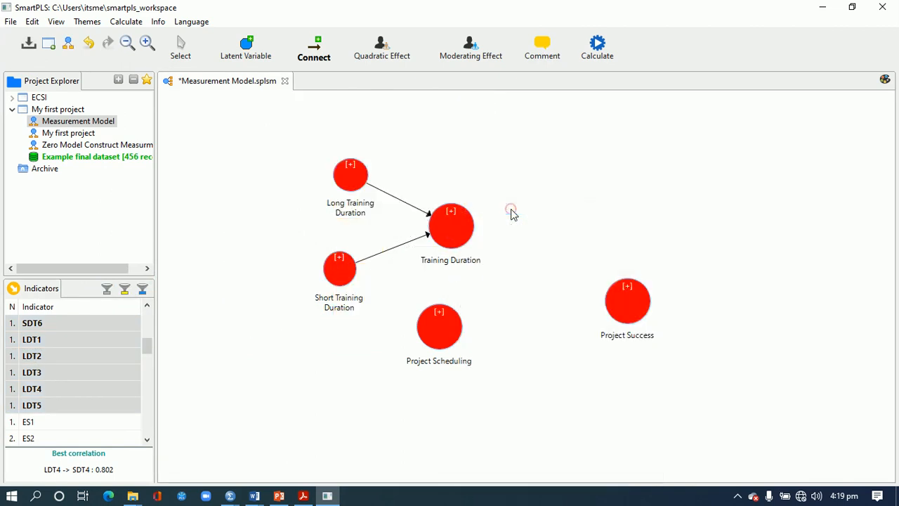
right_click(351, 179)
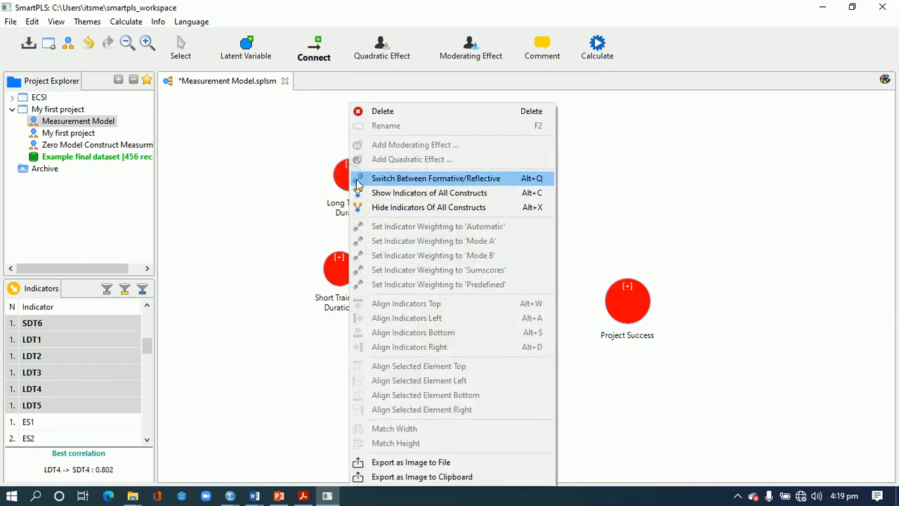
left_click(384, 196)
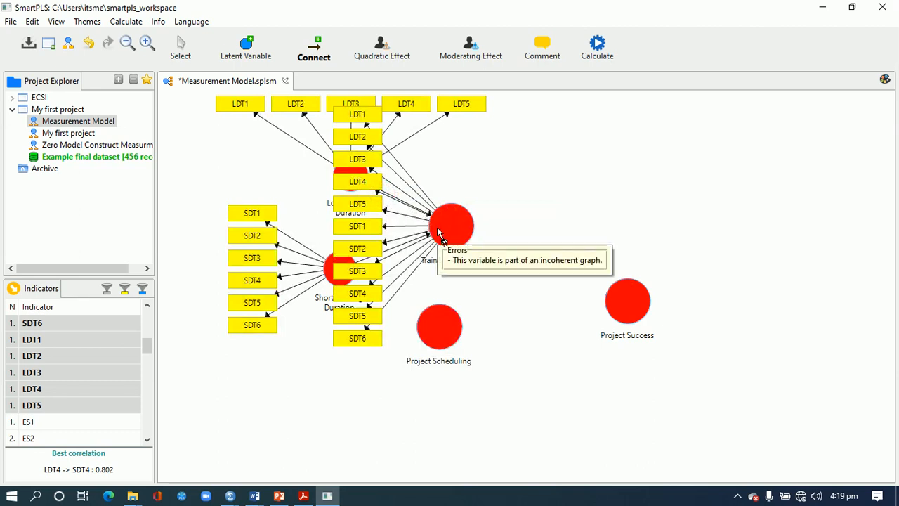
Undo the indicator assignment to Training Duration and its connections from the Long and Short Training Duration constructs
key("ctrl+z")
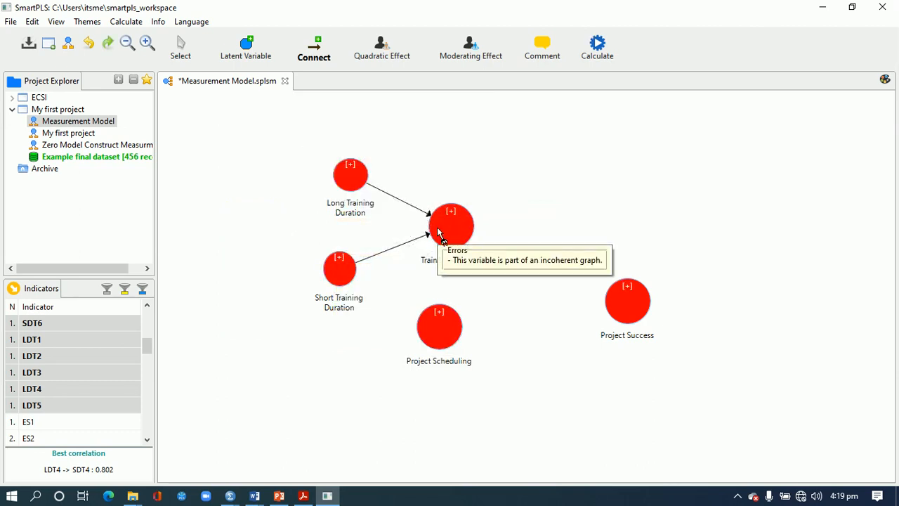
key("ctrl+z")
key("ctrl+z")
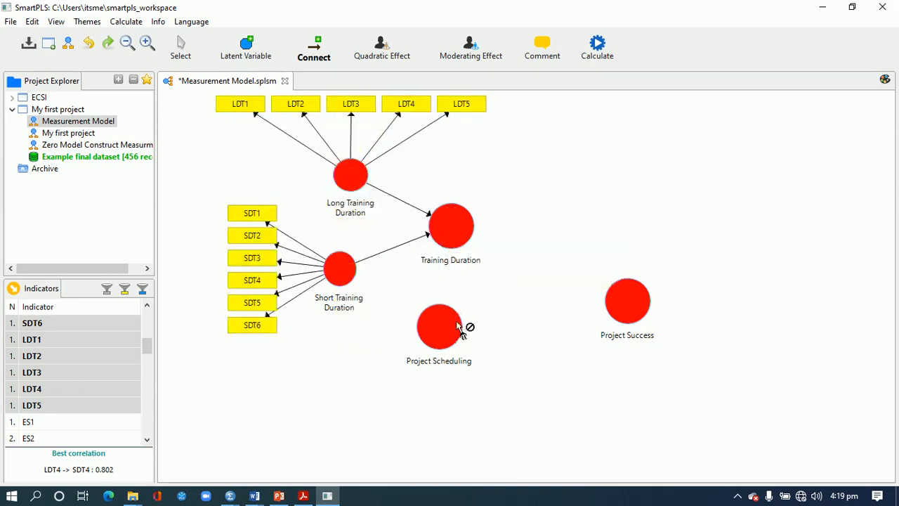
left_click_drag(455, 325, 447, 306)
left_click_drag(447, 274, 392, 246)
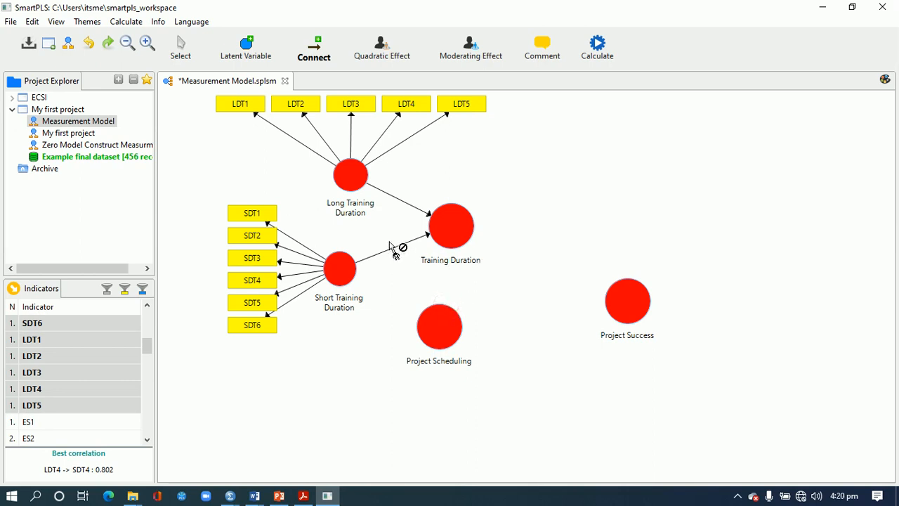
key("ctrl+z")
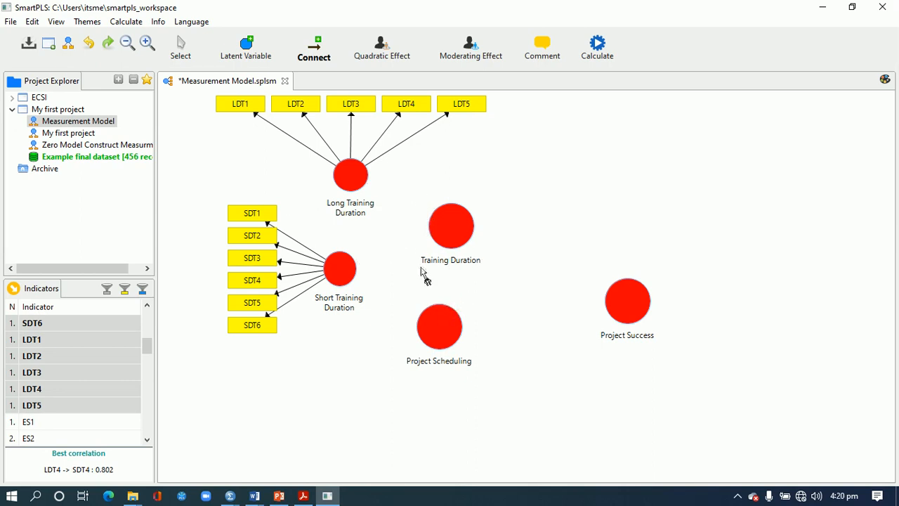
Add three new latent variables in a row below Project Scheduling
left_click(247, 45)
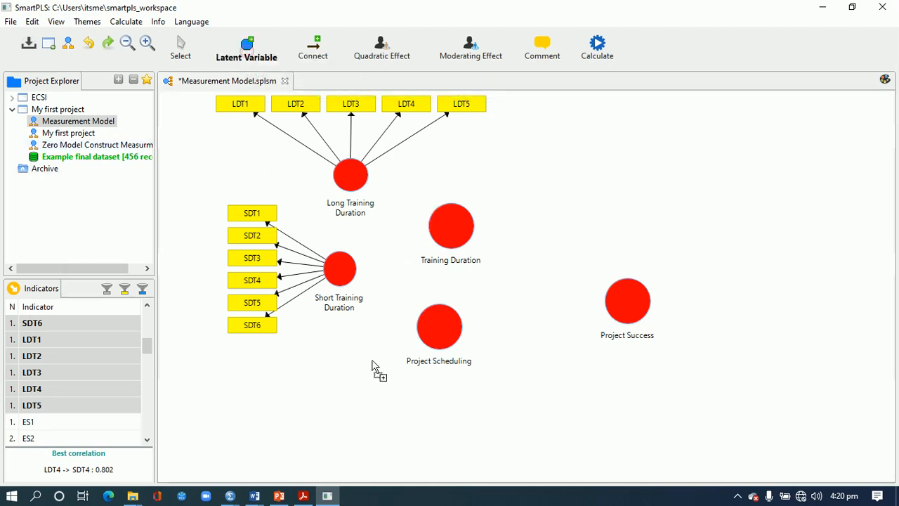
left_click(313, 391)
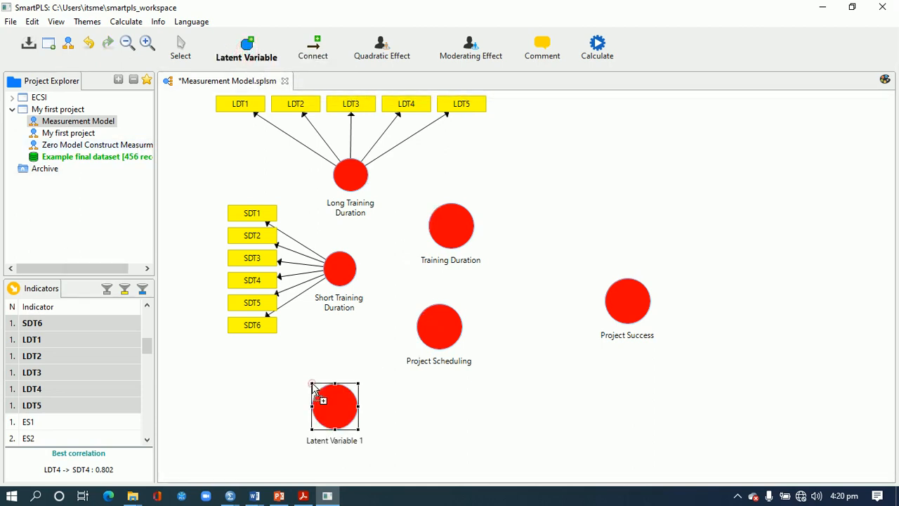
left_click(413, 393)
left_click(501, 396)
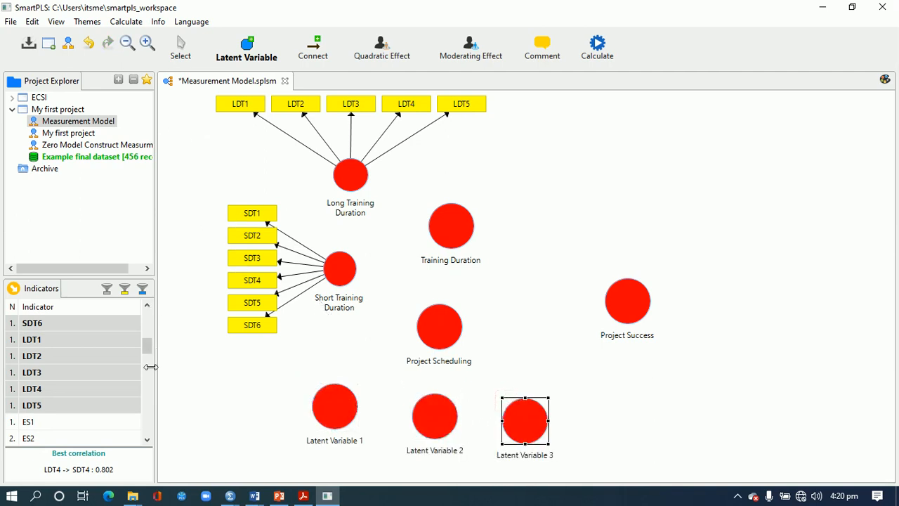
Assign indicators ES1 to ES4 to Latent Variable 1
left_click(146, 439)
left_click(146, 439)
left_click(146, 439)
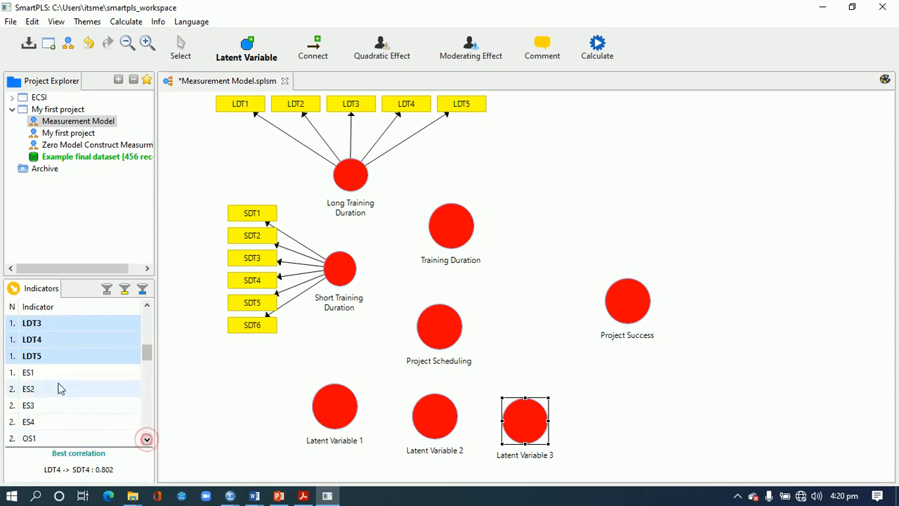
left_click(46, 372)
key("shift+Down")
key("shift+Down")
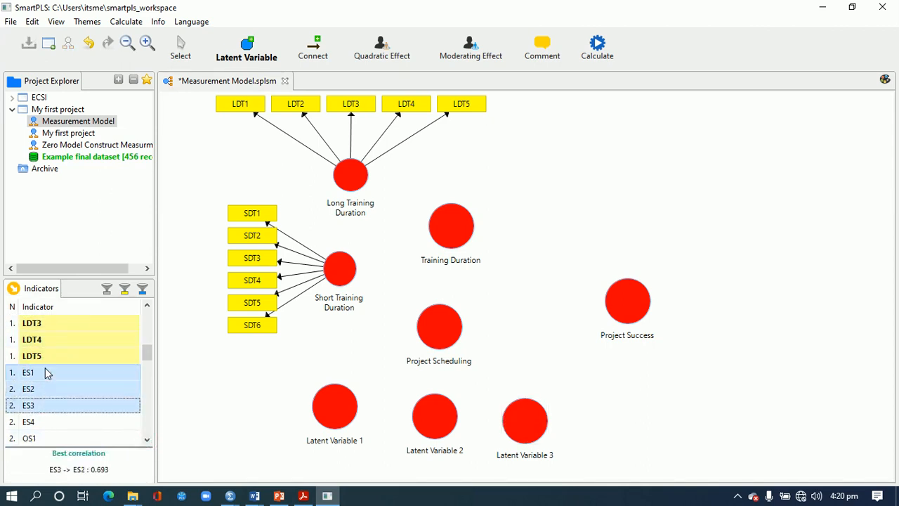
key("shift+Down")
left_click_drag(57, 413, 326, 399)
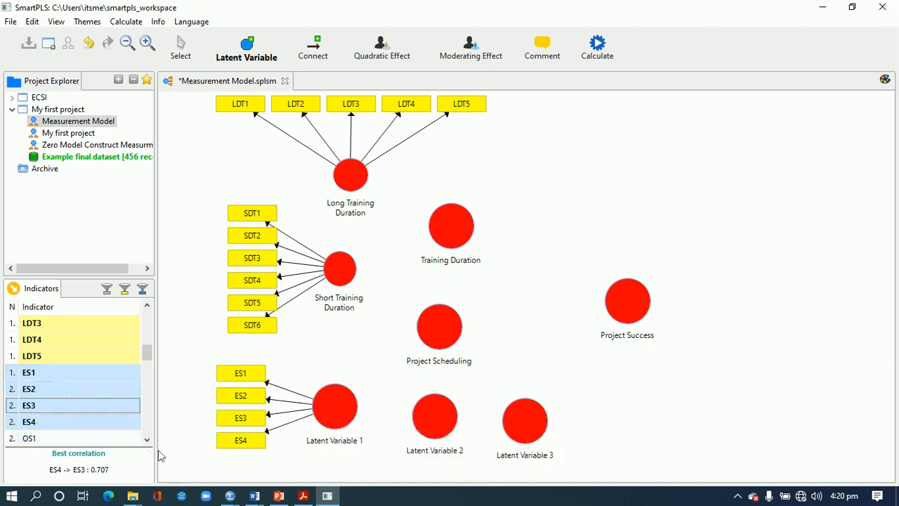
Assign indicators OS1 to OS4 to Latent Variable 2
scroll(147, 439, "down", 4)
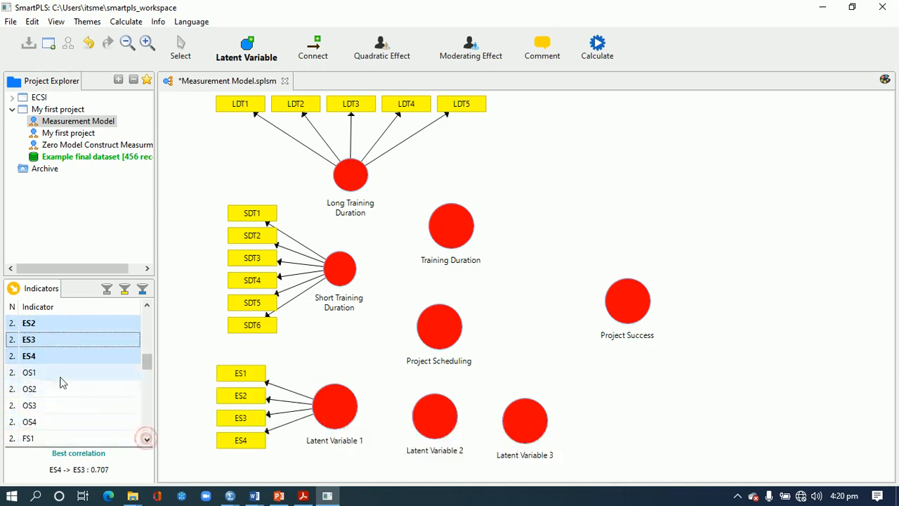
left_click(60, 379)
key("shift+Down")
key("shift+Down")
key("shift+Down")
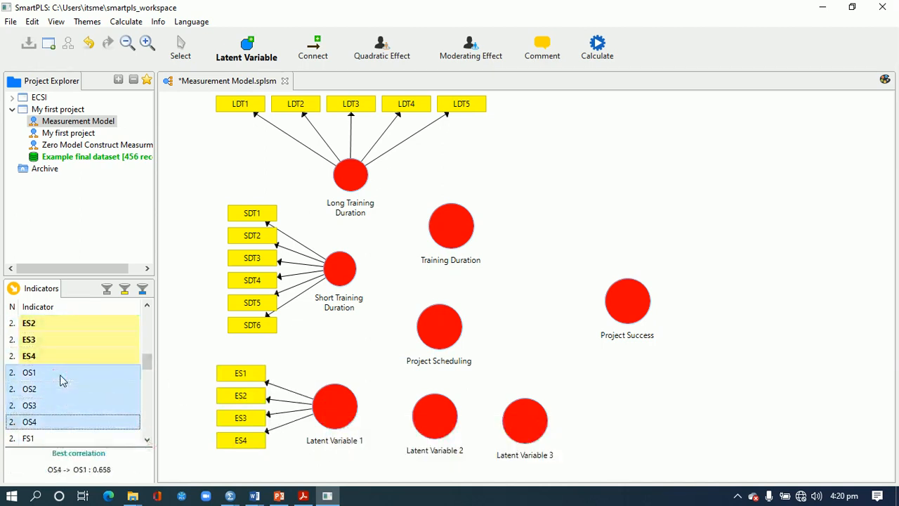
left_click_drag(67, 397, 431, 426)
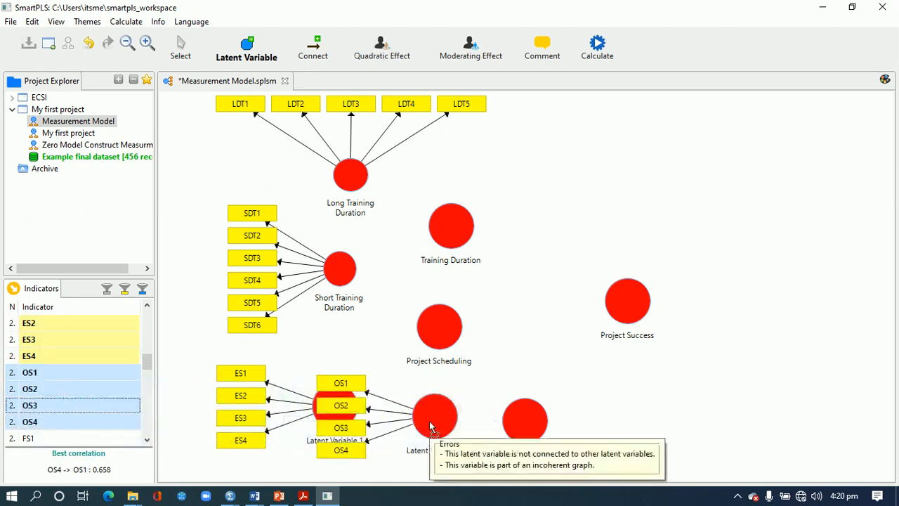
Assign indicators FS1 to FS4 to Latent Variable 3
left_click(148, 440)
left_click(148, 440)
left_click(146, 439)
left_click(37, 391)
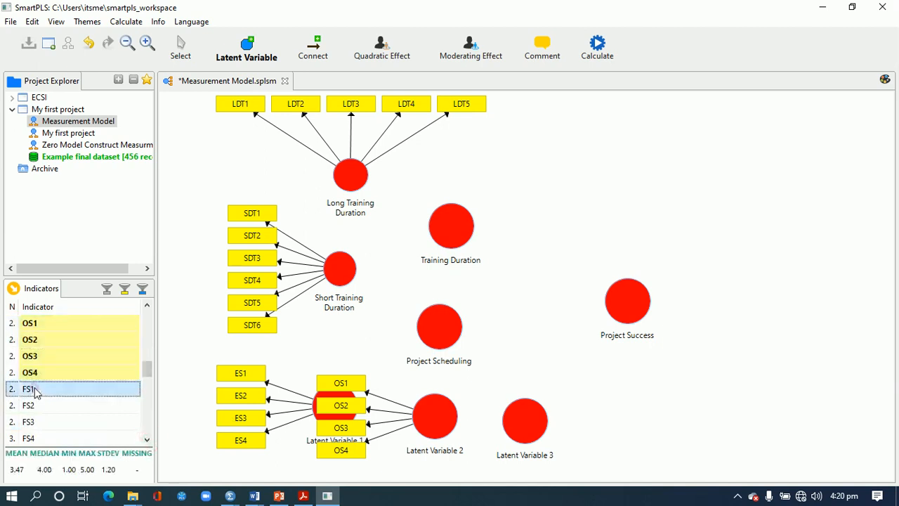
key("shift+Down")
key("shift+Down")
key("shift+Down")
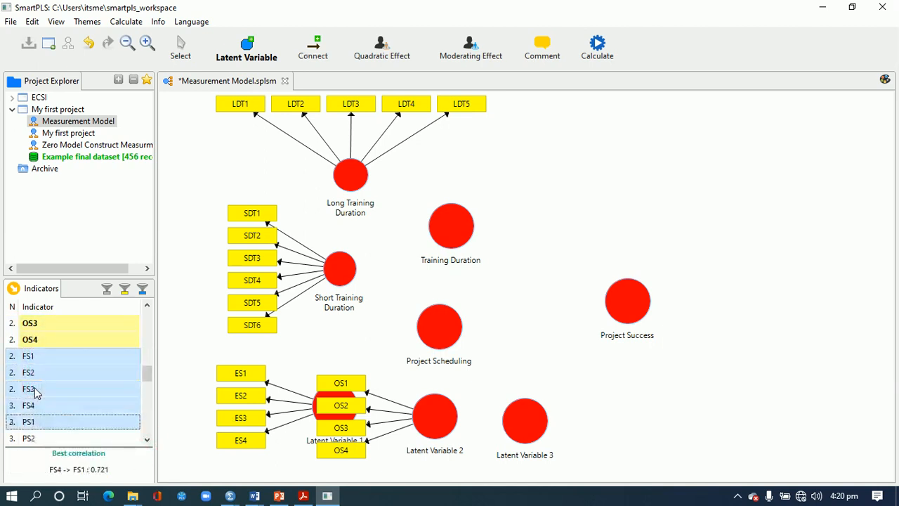
left_click_drag(36, 392, 528, 434)
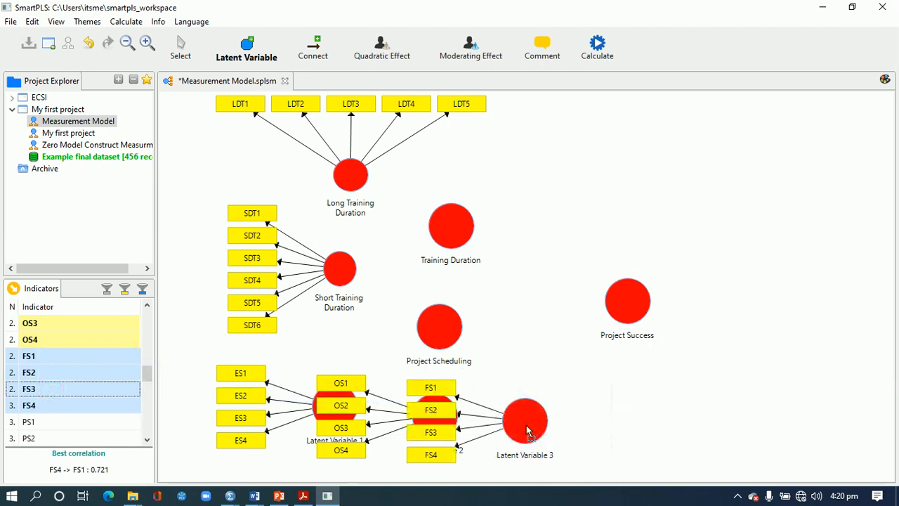
Assign indicators PS1 to PS16 to the Project Success construct
left_click(78, 425)
key("shift+Down")
key("shift+Down")
key("shift+Down")
key("shift+Down")
key("shift+Down")
key("shift+Down")
key("shift+Down")
key("shift+Down")
key("shift+Down")
key("shift+Down")
key("shift+Down")
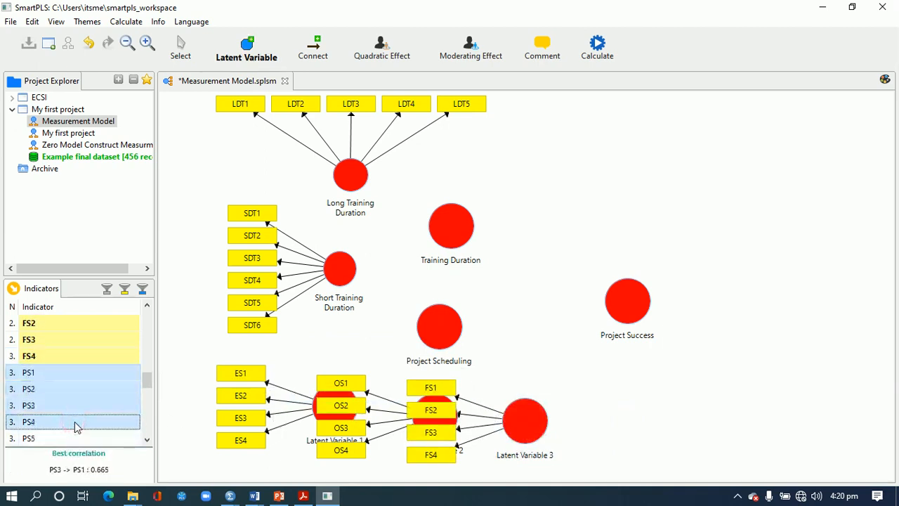
key("shift+Down")
key("shift+Down")
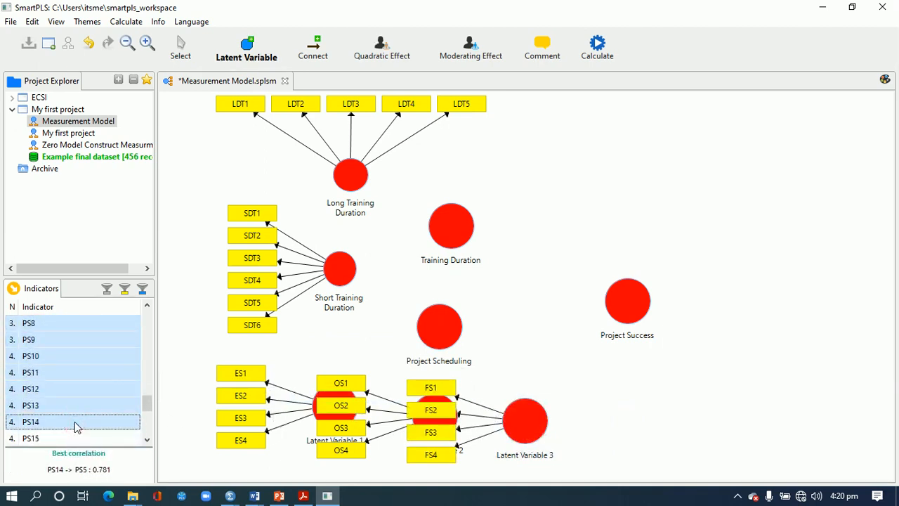
key("shift+Down")
key("shift+Down")
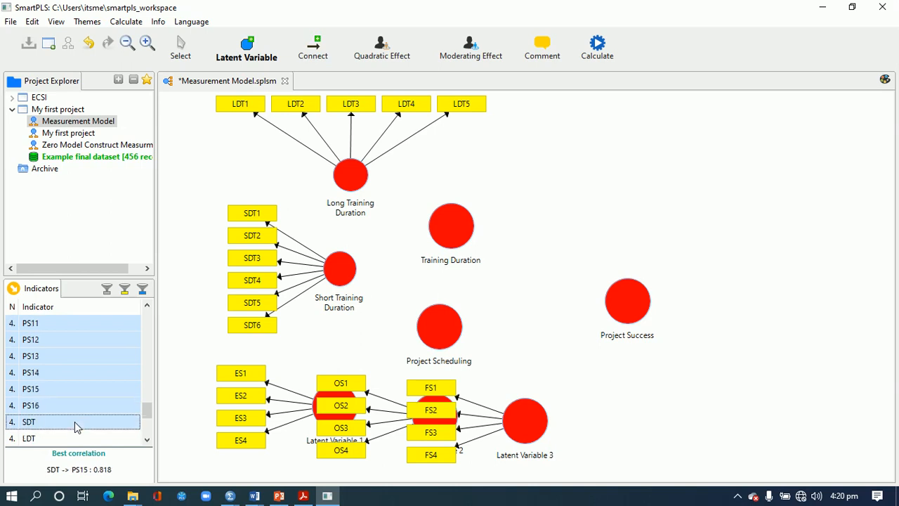
left_click_drag(75, 390, 638, 318)
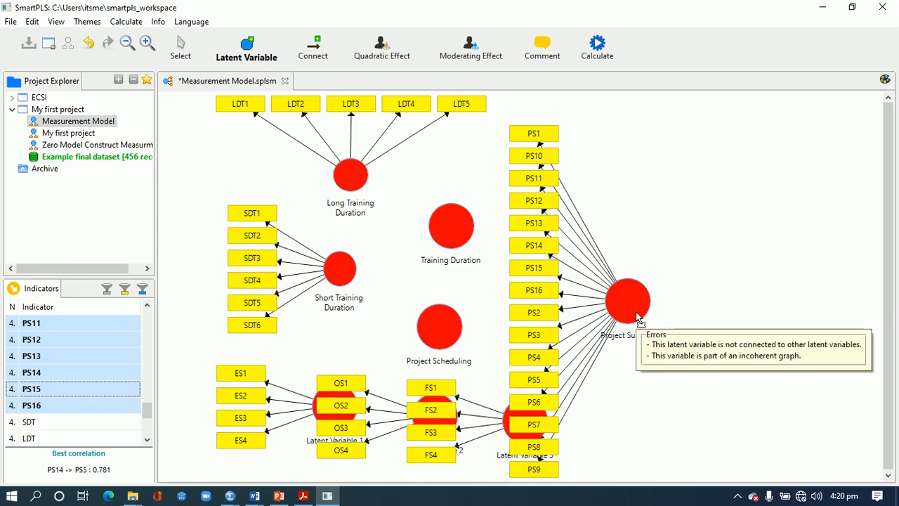
Align the Project Success indicators to the right of the construct and move the construct farther right in the model
right_click(638, 318)
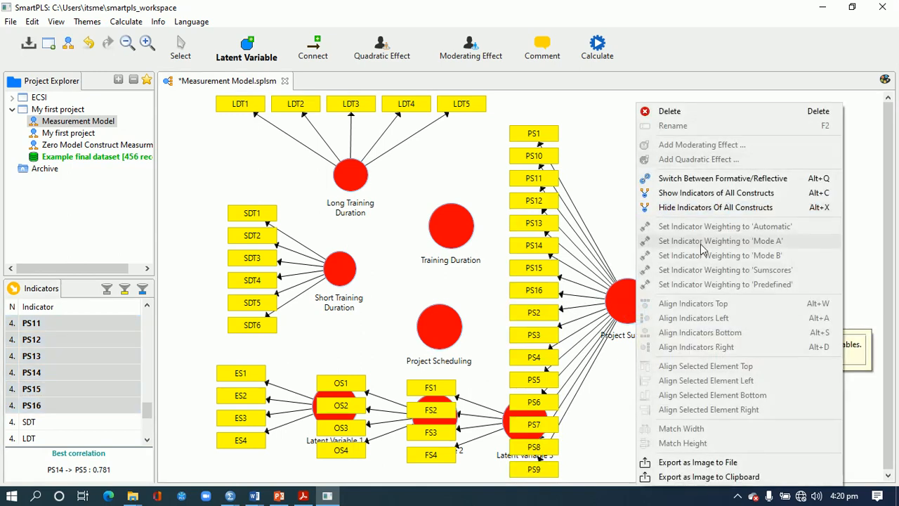
left_click(616, 301)
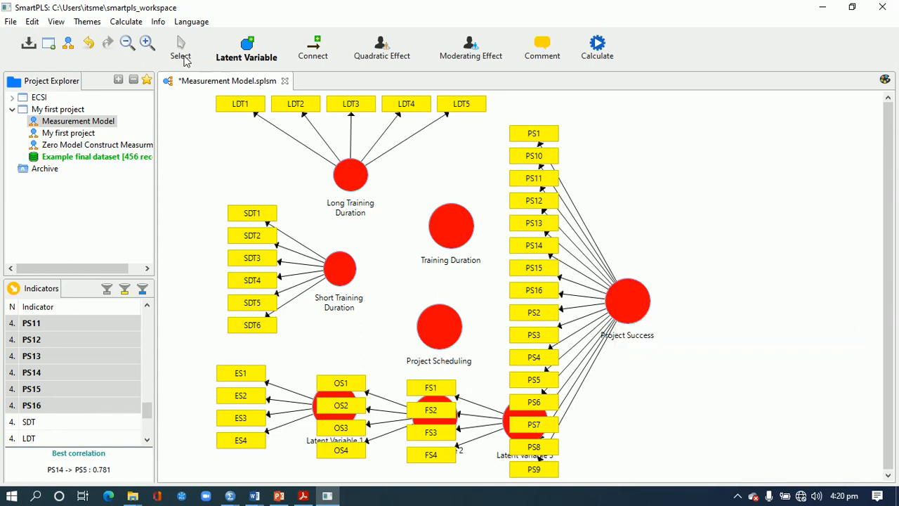
left_click(183, 56)
right_click(627, 303)
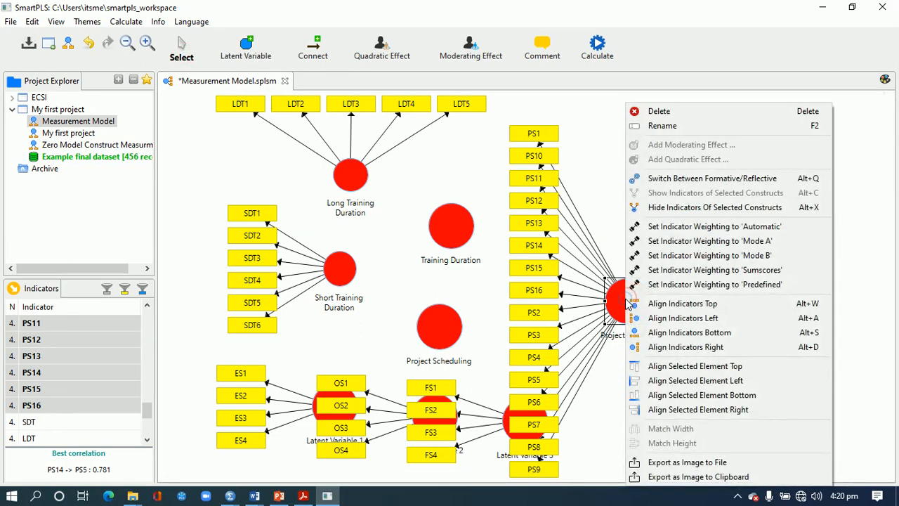
left_click(677, 346)
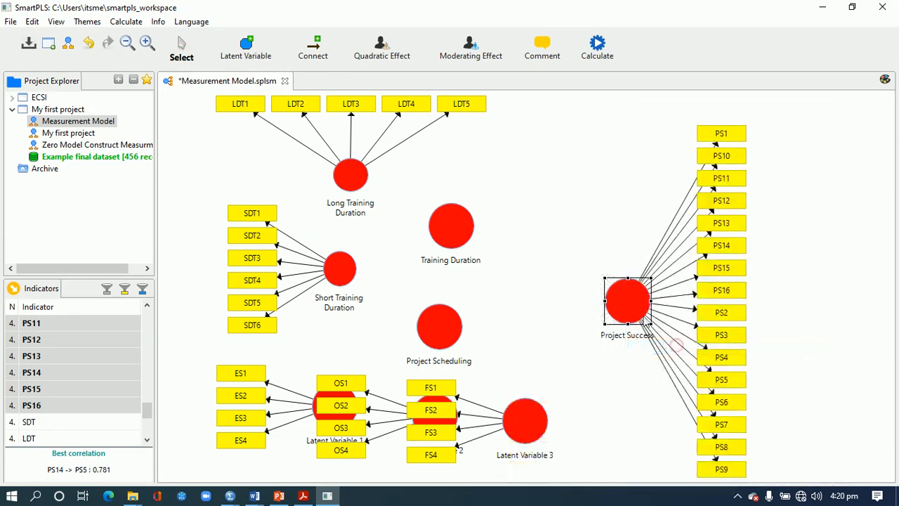
left_click_drag(682, 299, 732, 291)
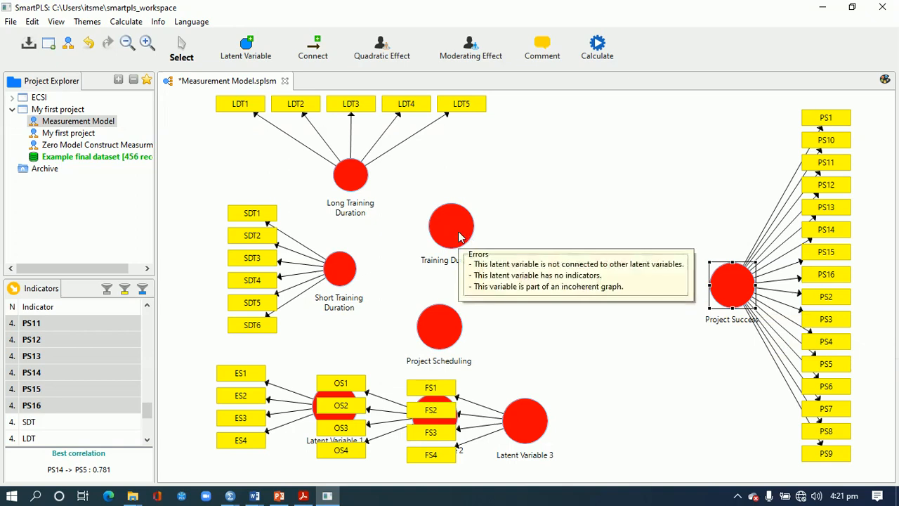
Stack Long Training Duration, Training Duration and Project Scheduling vertically in the model's centre, and move Short Training Duration to their upper left
mouse_move(452, 335)
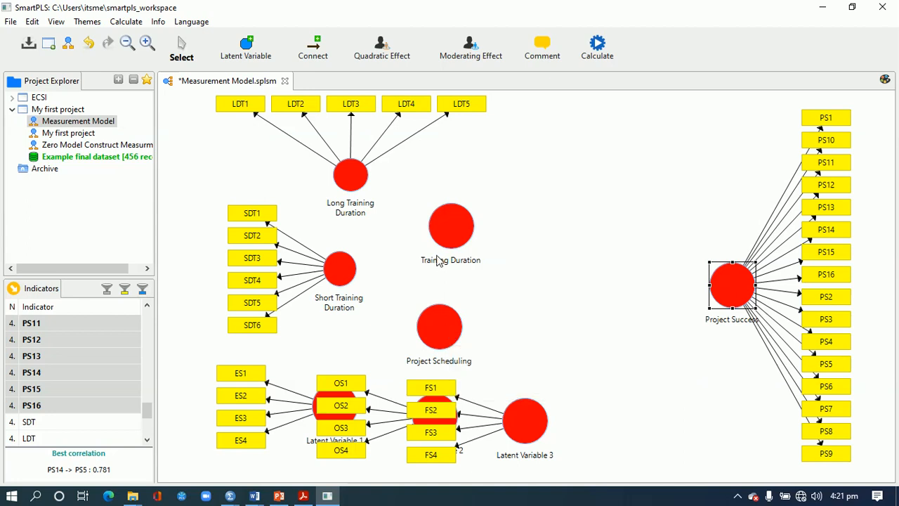
left_click_drag(353, 183, 446, 176)
left_click_drag(450, 224, 439, 235)
left_click_drag(435, 324, 434, 313)
left_click_drag(350, 267, 338, 212)
left_click_drag(438, 169, 439, 178)
left_click_drag(329, 211, 323, 186)
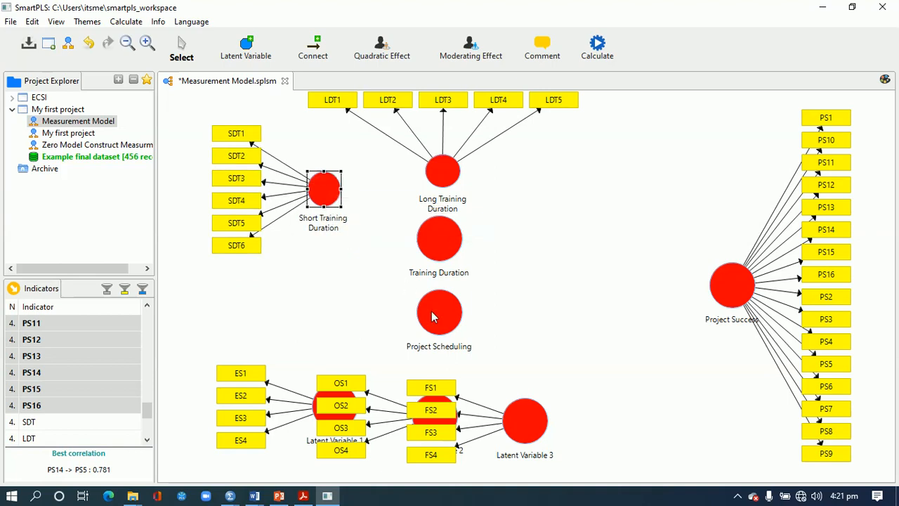
Arrange Latent Variables 1, 2 and 3 around Project Scheduling, aligning the indicators of Latent Variables 2 and 3 to the bottom
left_click_drag(317, 413, 319, 327)
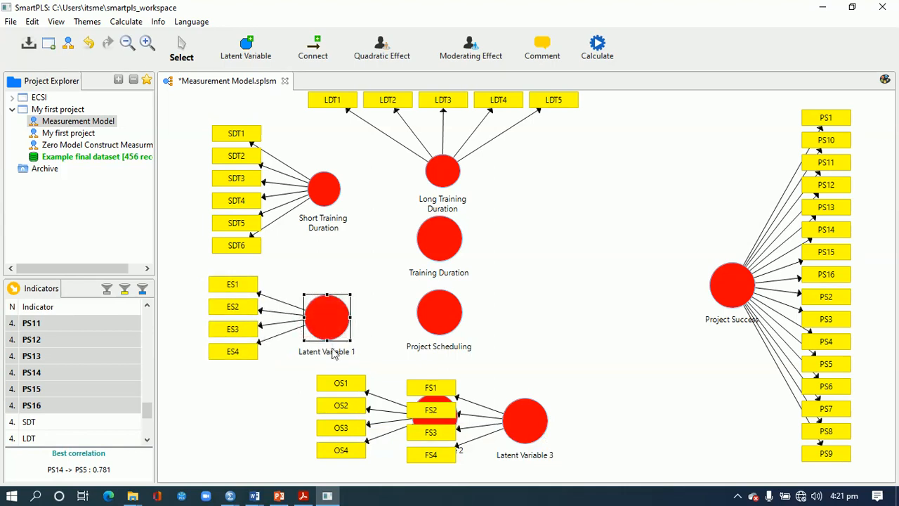
right_click(523, 422)
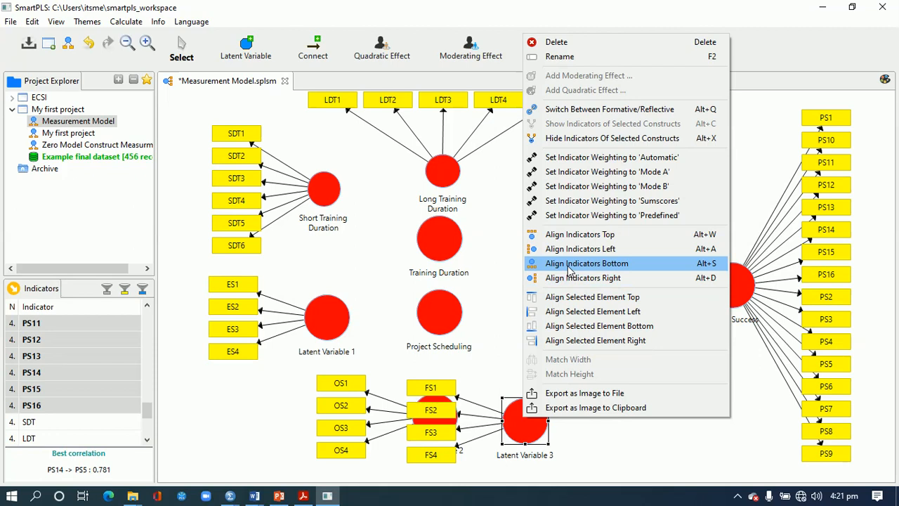
left_click(567, 266)
right_click(433, 417)
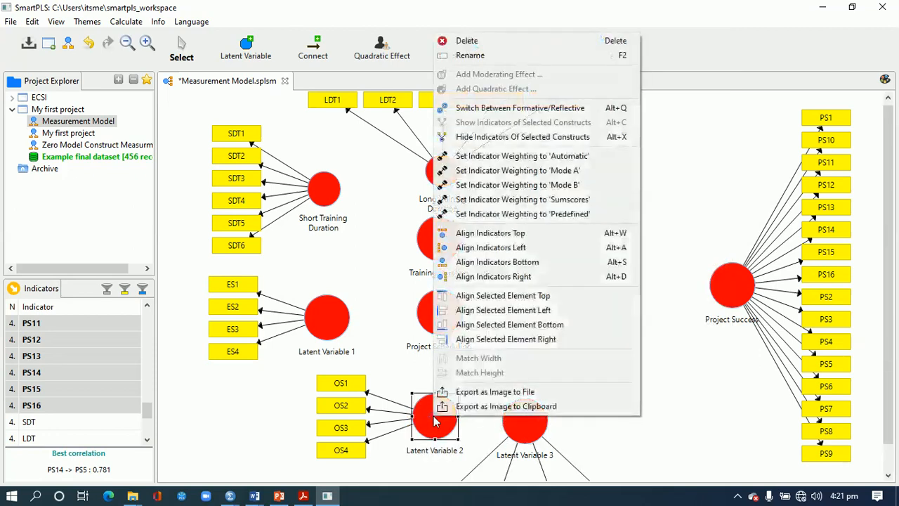
left_click(498, 267)
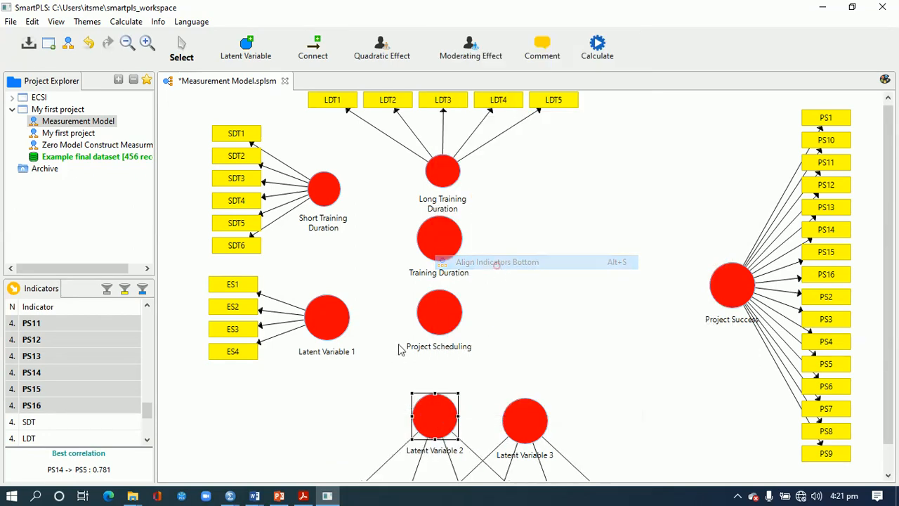
left_click_drag(432, 416, 320, 390)
left_click_drag(536, 417, 552, 390)
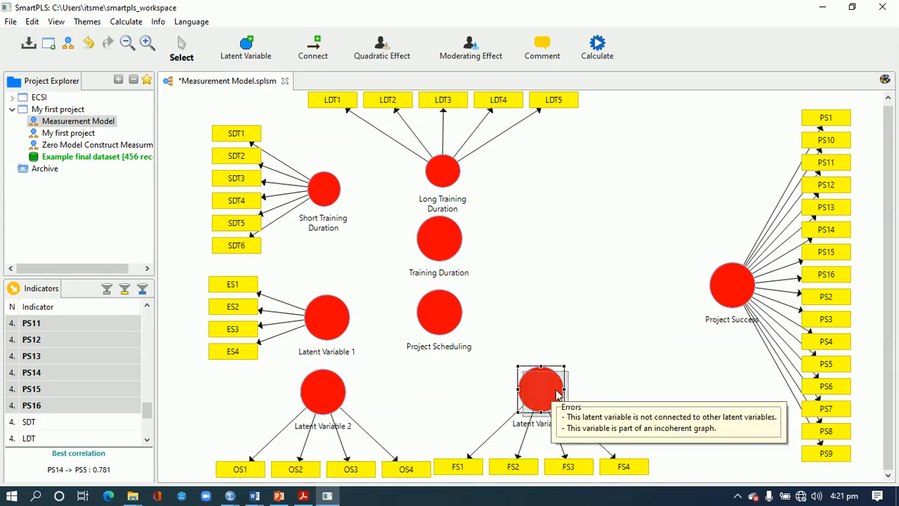
left_click(413, 399)
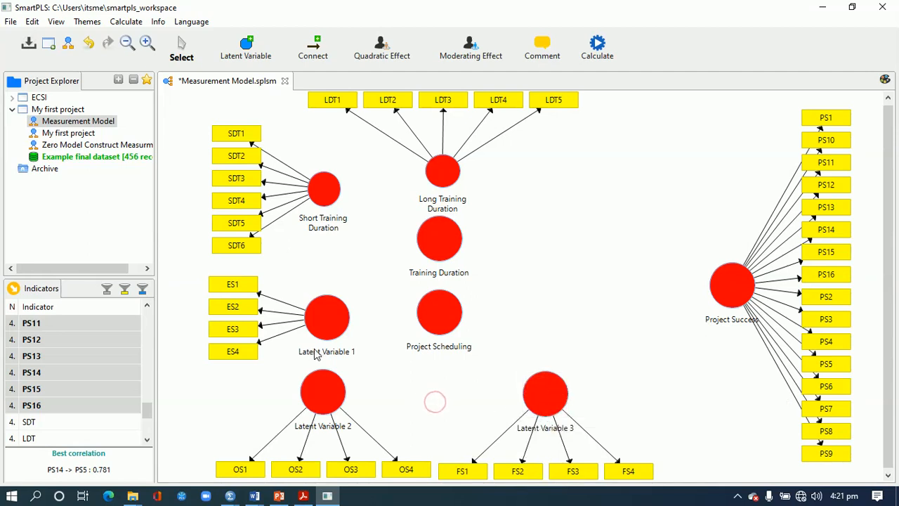
Rename Latent Variable 1 as Effective Scheduling
right_click(314, 354)
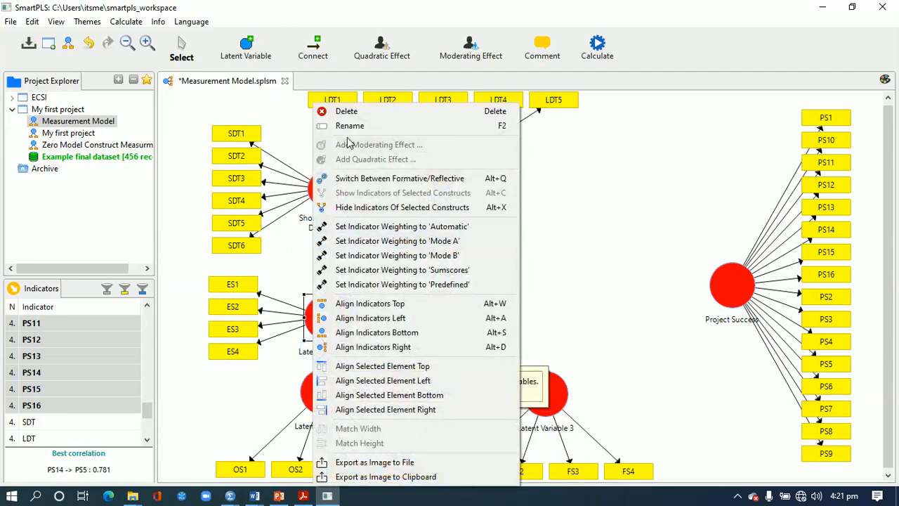
left_click(349, 127)
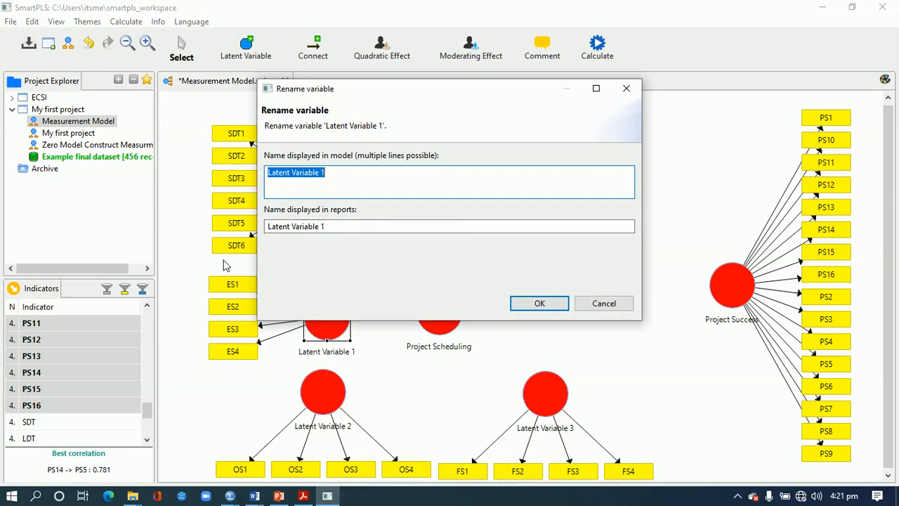
type("Effective Scheduling")
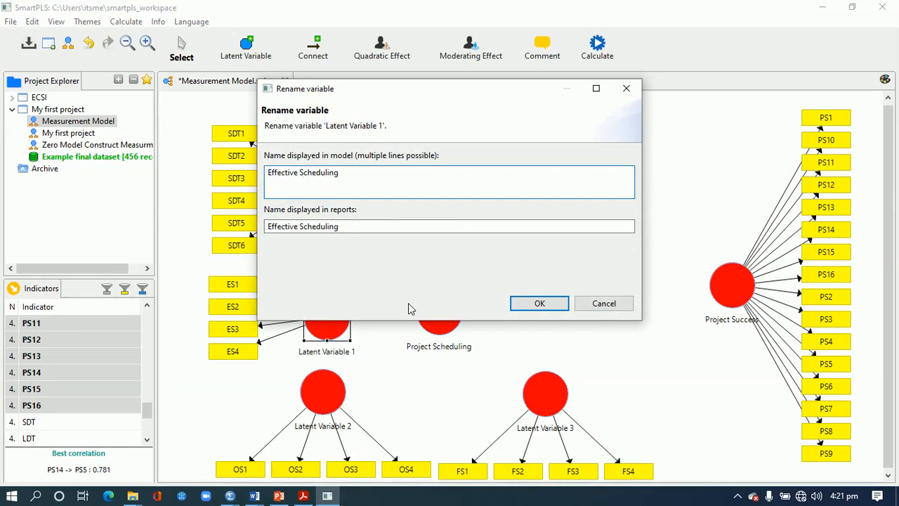
left_click(553, 304)
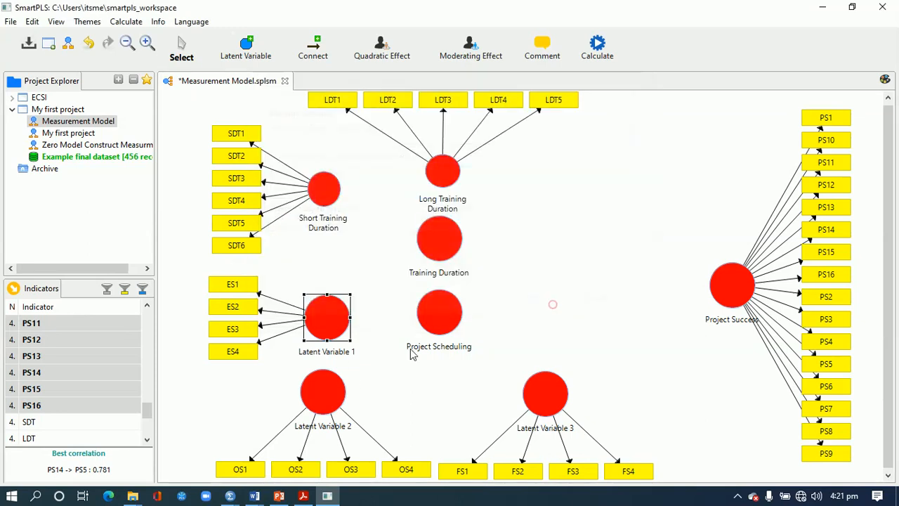
Rename Latent Variable 2 as Optimized Scheduling
left_click(322, 426)
right_click(320, 421)
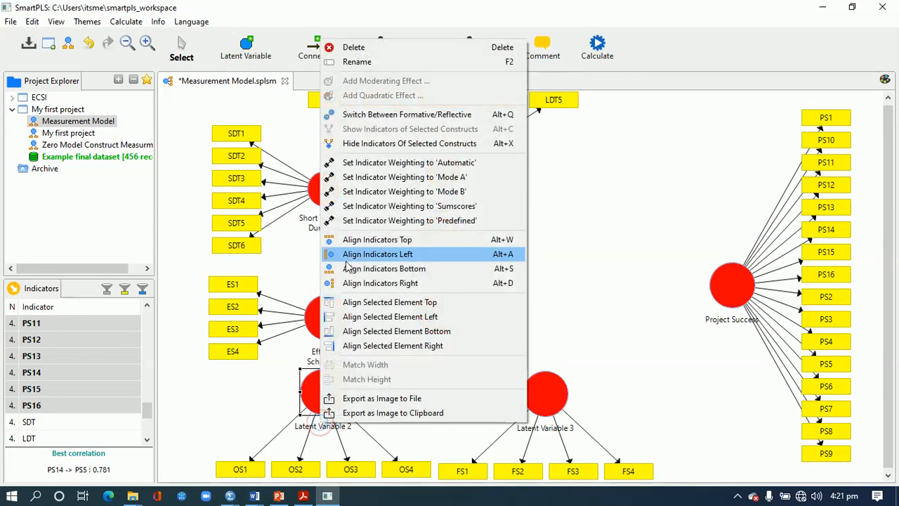
left_click(367, 64)
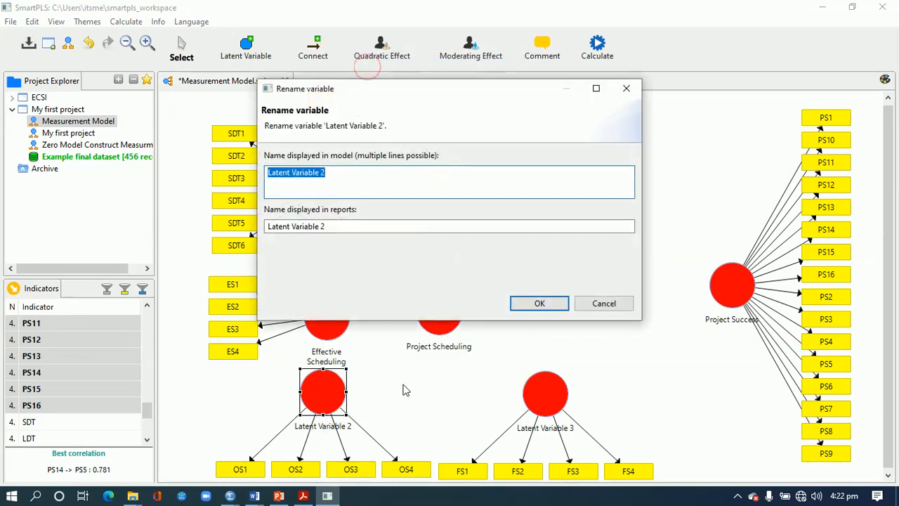
type("Opti")
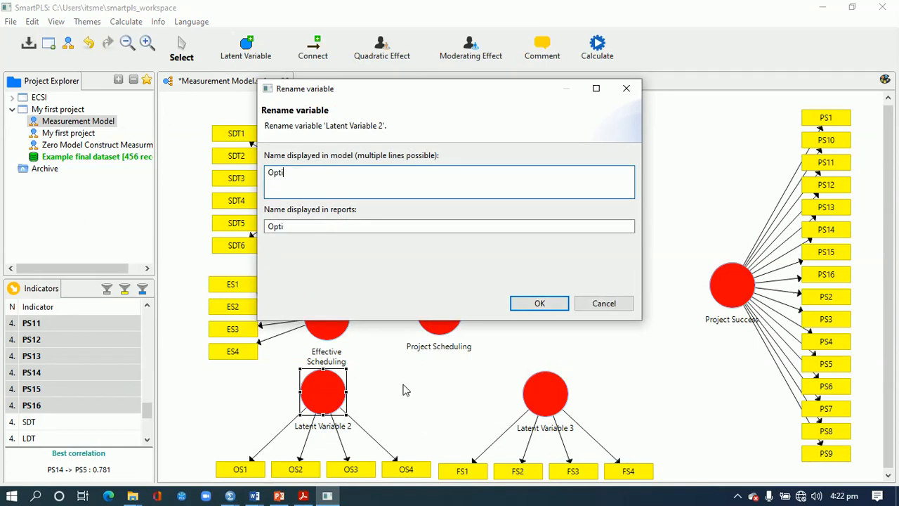
type("mized Scheduling")
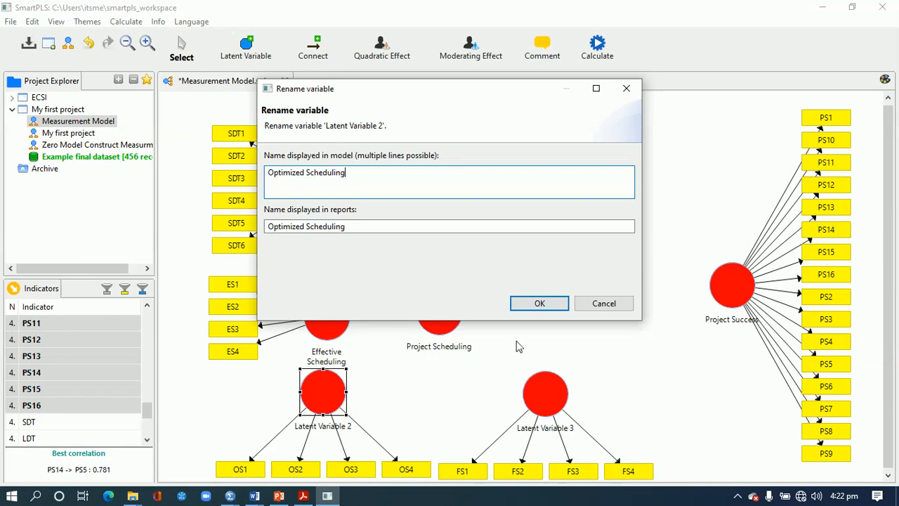
left_click(539, 305)
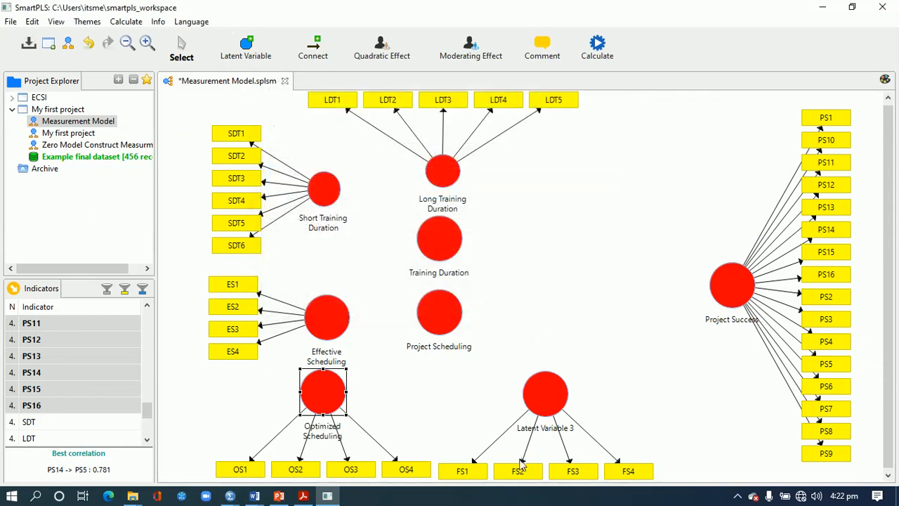
Rename Latent Variable 3 as Flexible Scheduling
right_click(539, 431)
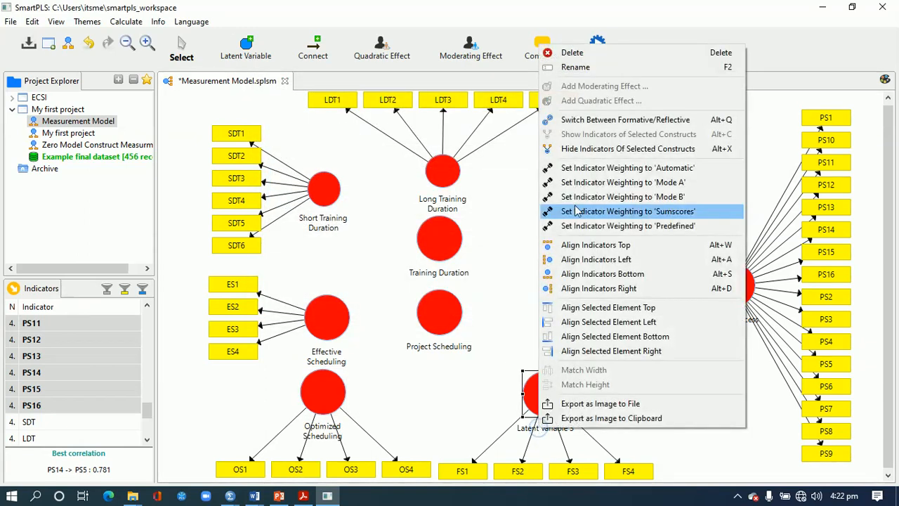
left_click(580, 70)
type("Flexible Scheduling")
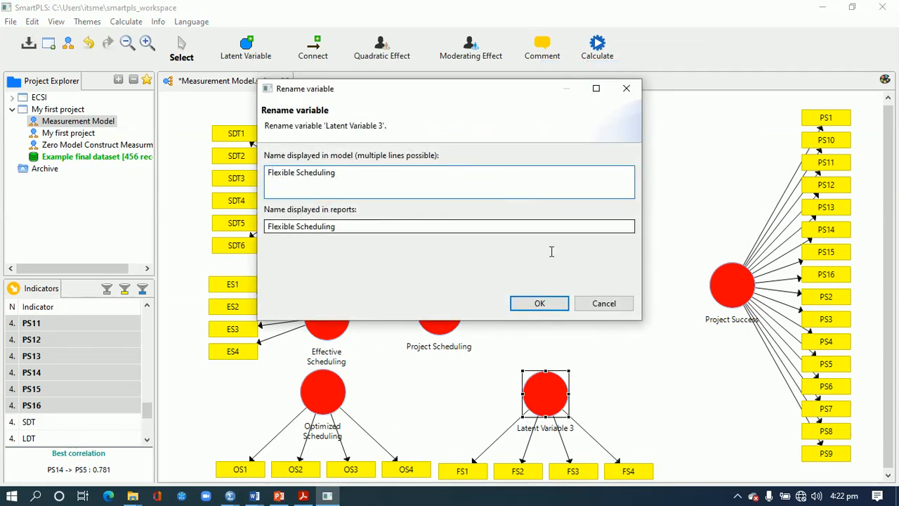
left_click(545, 301)
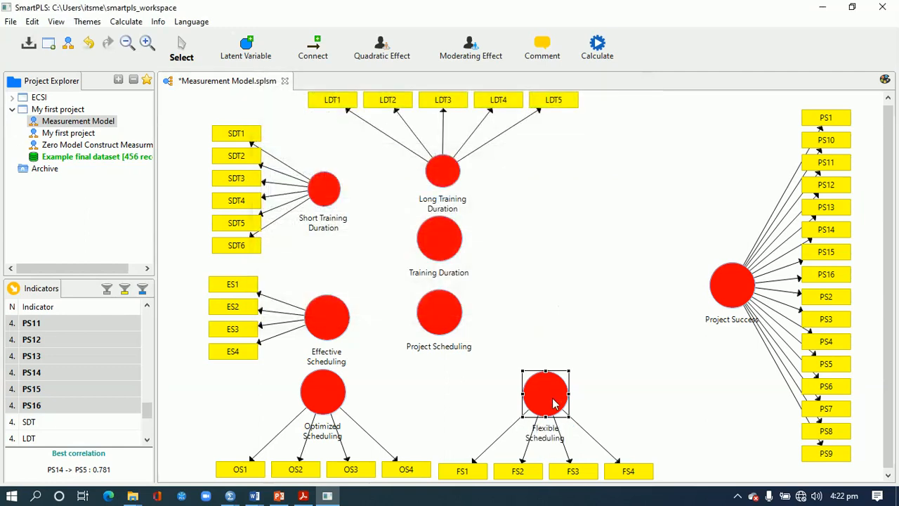
Move Flexible Scheduling and Optimized Scheduling slightly upward together with their indicators
left_click_drag(552, 401, 552, 393)
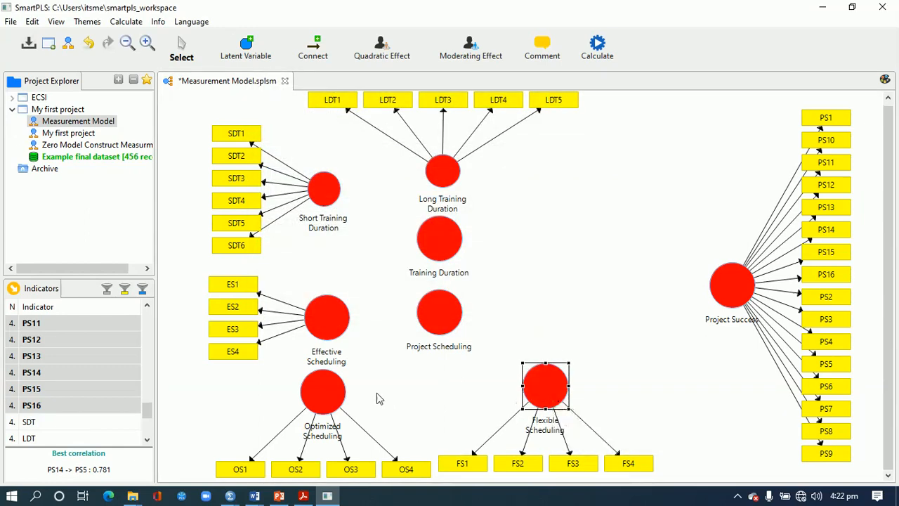
left_click(339, 395)
left_click_drag(342, 393, 342, 391)
left_click(437, 398)
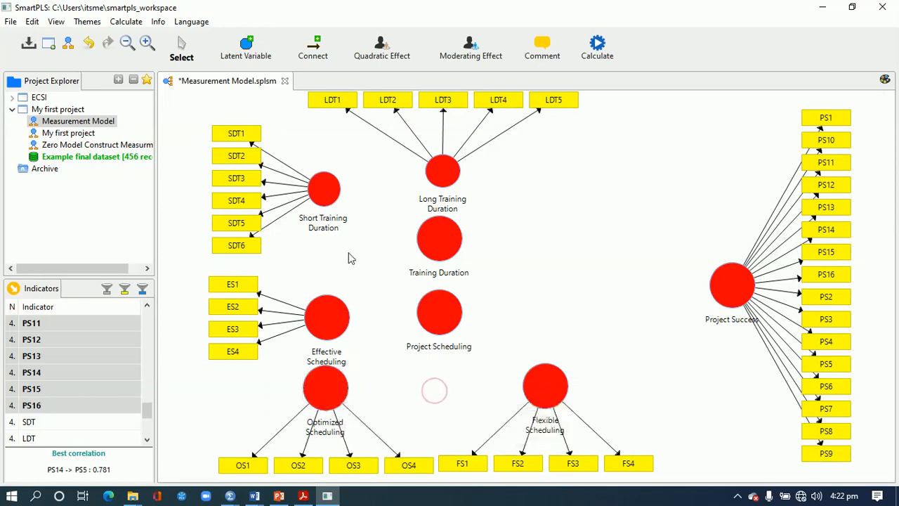
Connect Training Duration to Short Training Duration and Long Training Duration with paths starting at Training Duration
left_click(313, 59)
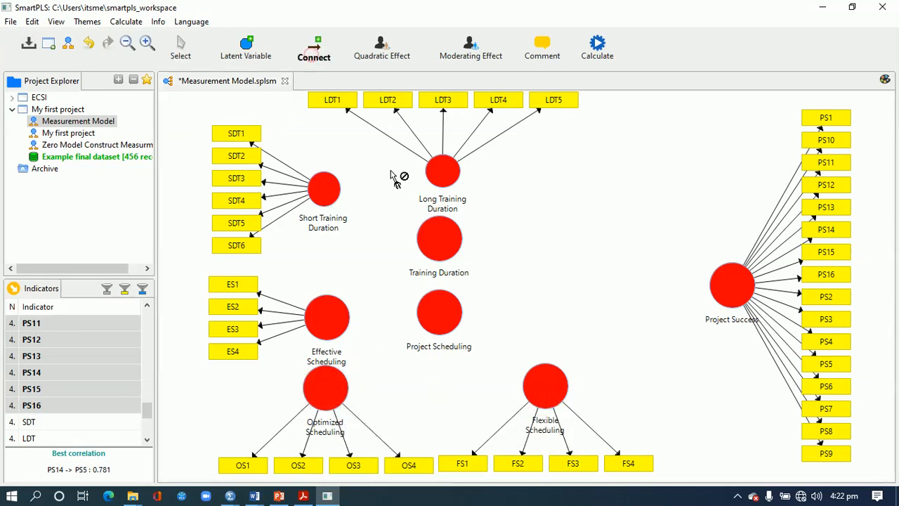
left_click(421, 239)
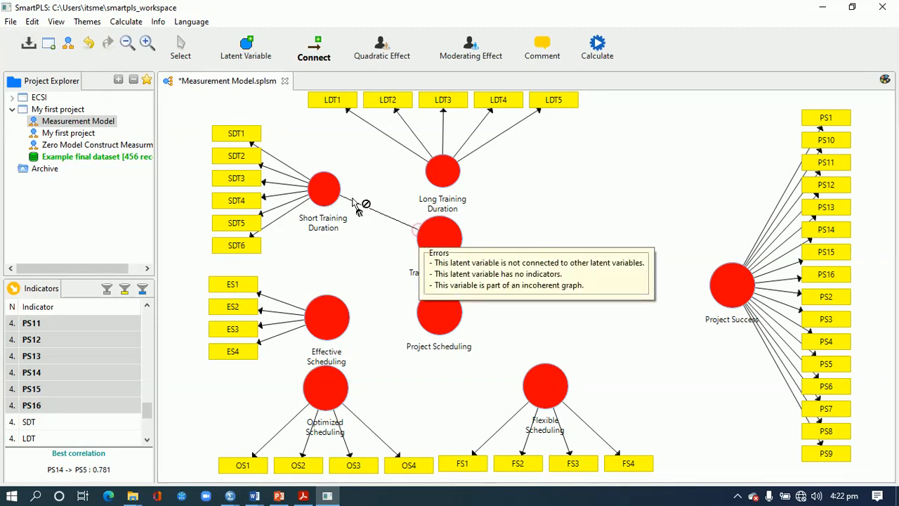
left_click(342, 198)
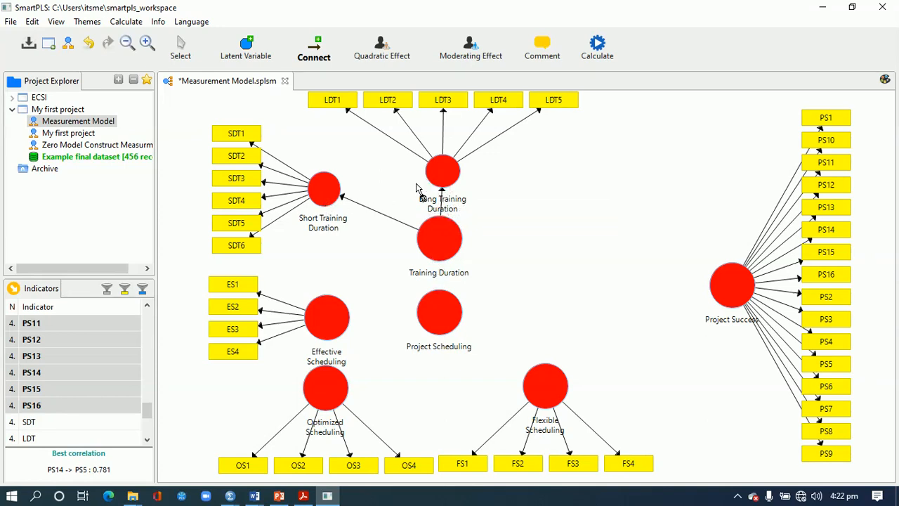
left_click(435, 240)
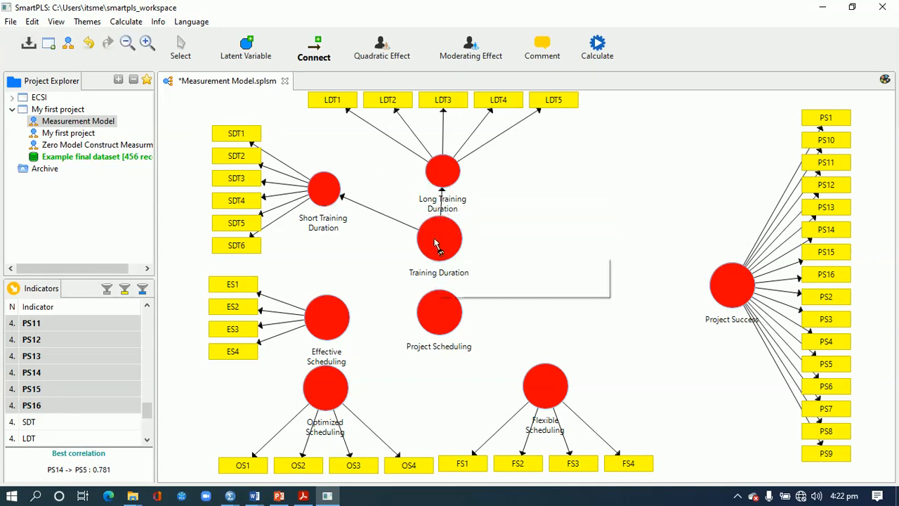
Connect Project Scheduling to Effective Scheduling, Optimized Scheduling and Flexible Scheduling with paths starting at Project Scheduling
left_click(421, 327)
left_click(351, 325)
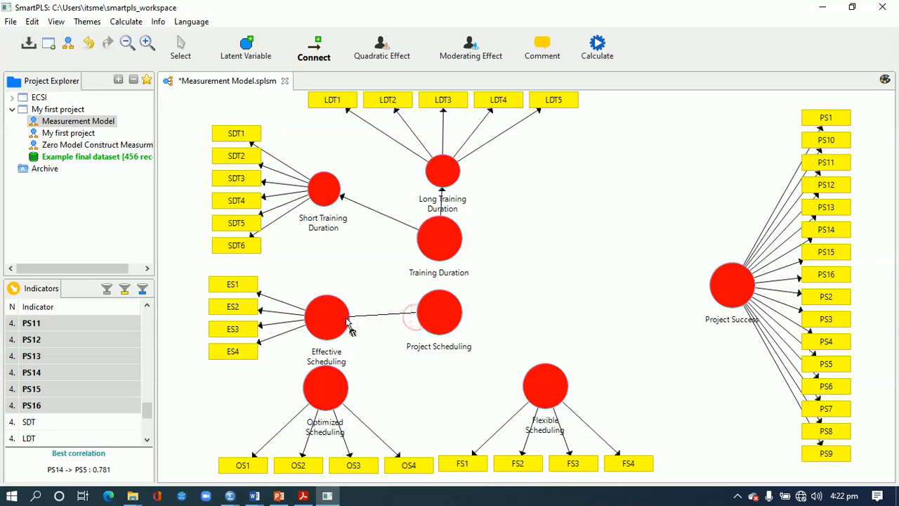
left_click(424, 328)
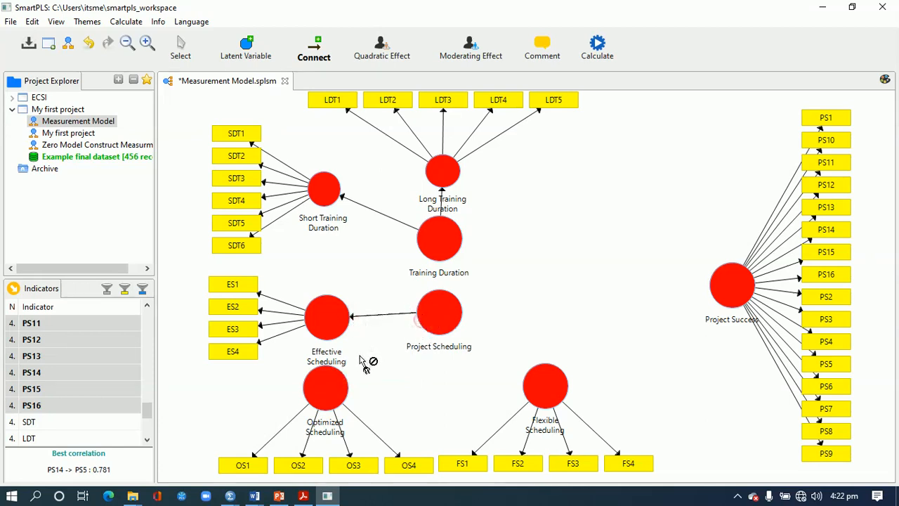
left_click(443, 341)
left_click(547, 383)
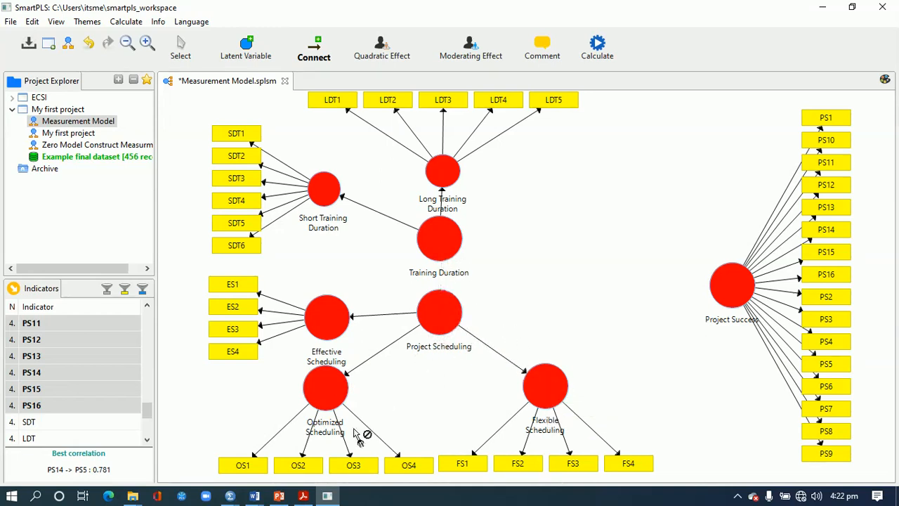
Check the Simple Model in the Revised and Amended Questionnaire in Word, and connect Training Duration and Project Scheduling to Project Success in SmartPLS
mouse_move(261, 497)
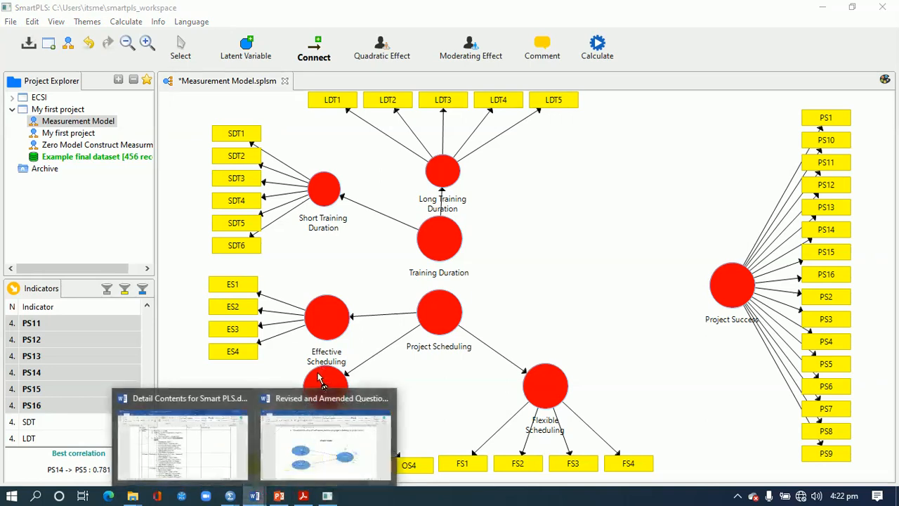
left_click(291, 440)
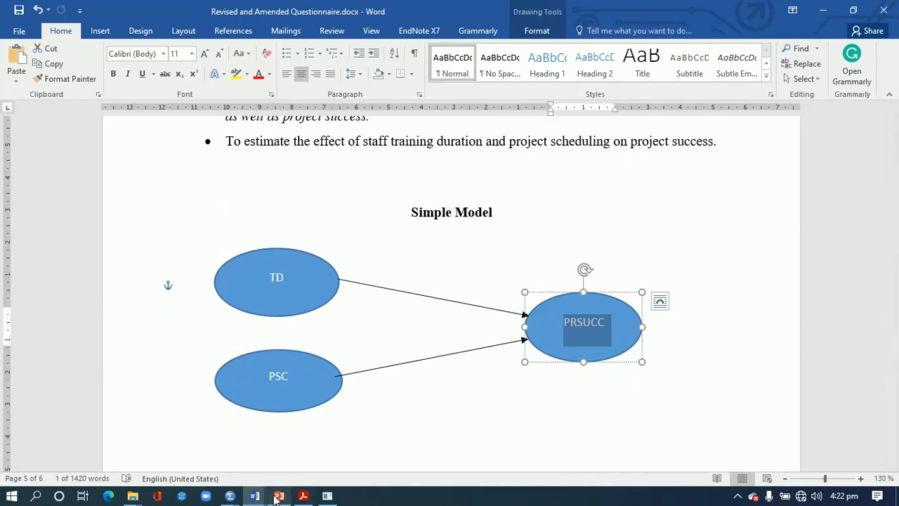
left_click(327, 496)
left_click(454, 251)
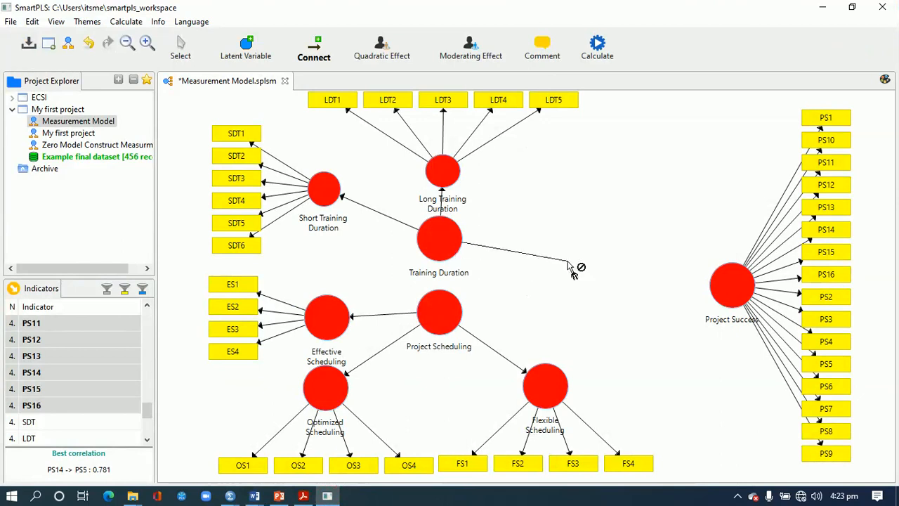
left_click(709, 282)
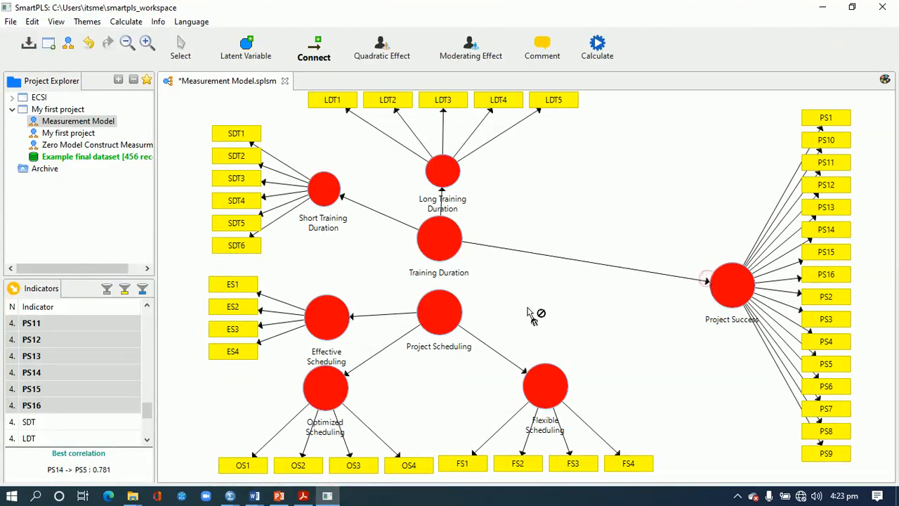
left_click(464, 316)
left_click(709, 291)
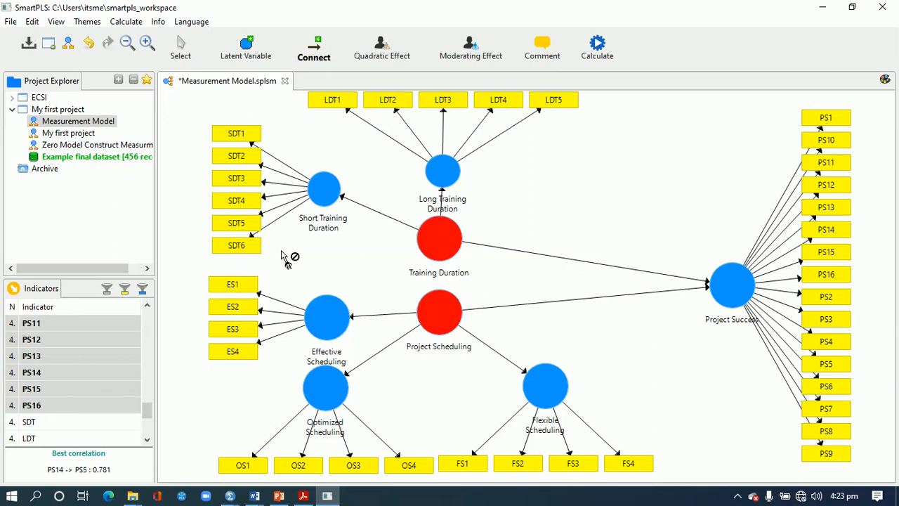
Assign the indicators SDT1 to SDT6 and LDT1 to LDT5 together to the Training Duration construct
left_click(149, 318)
left_click(148, 318)
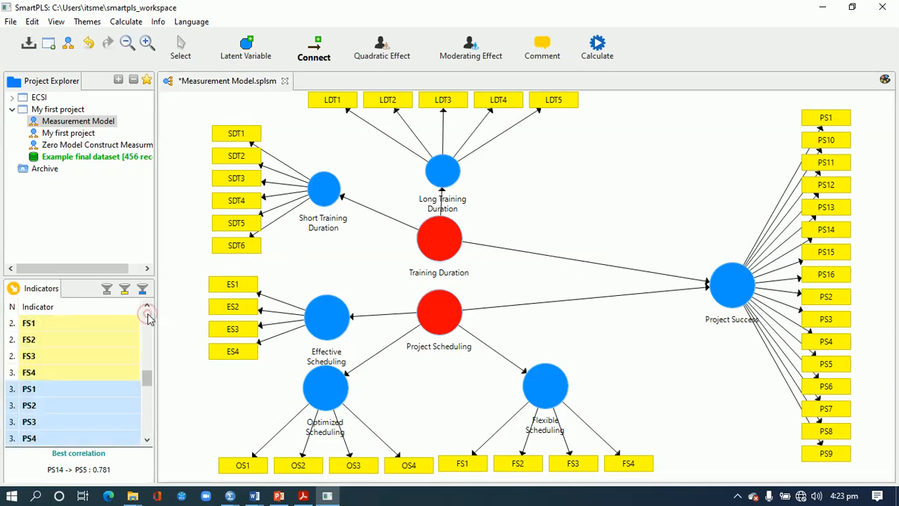
left_click(148, 317)
left_click(148, 318)
left_click(148, 317)
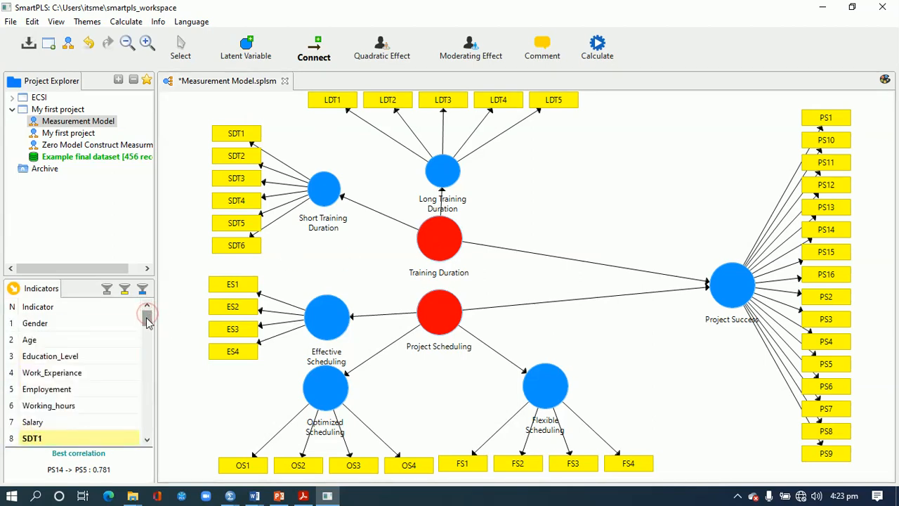
left_click(147, 439)
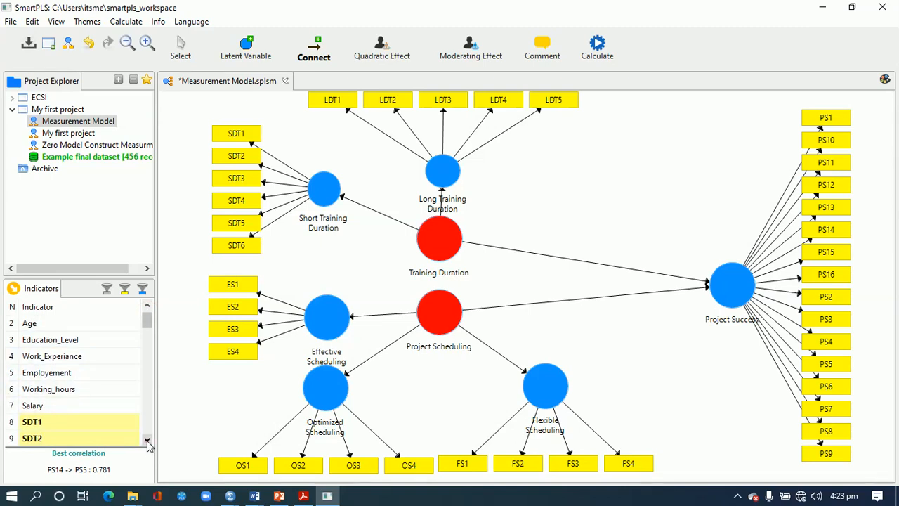
left_click(147, 439)
left_click(147, 439)
left_click(147, 439)
left_click(73, 377)
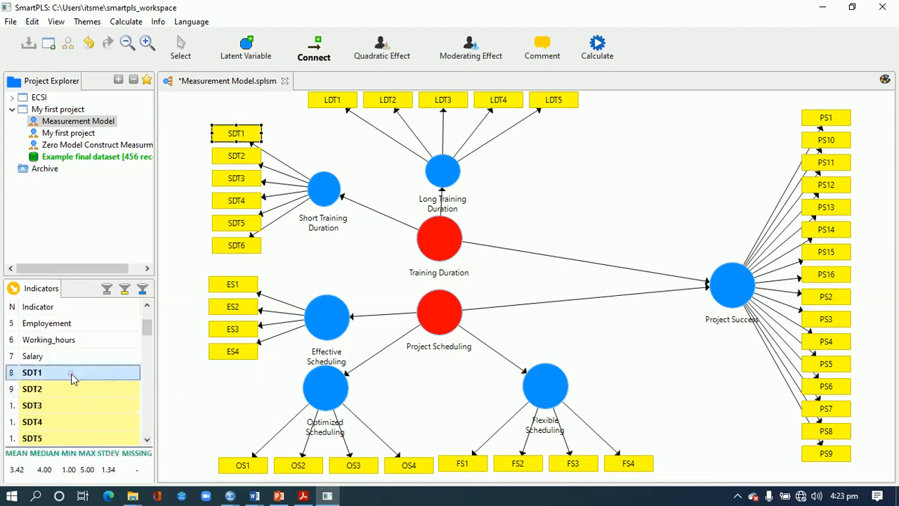
key("shift+Down")
key("shift+Down")
key("shift+Down")
key("shift+Down")
key("shift+Down")
key("shift+Down")
key("shift+Down")
key("shift+Down")
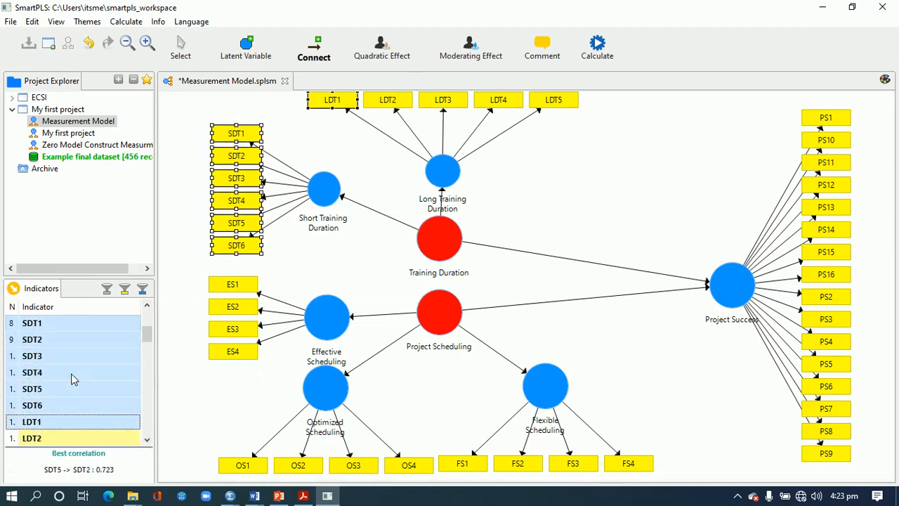
key("shift+Down")
key("shift+Down")
key("shift+Down")
key("shift+Up")
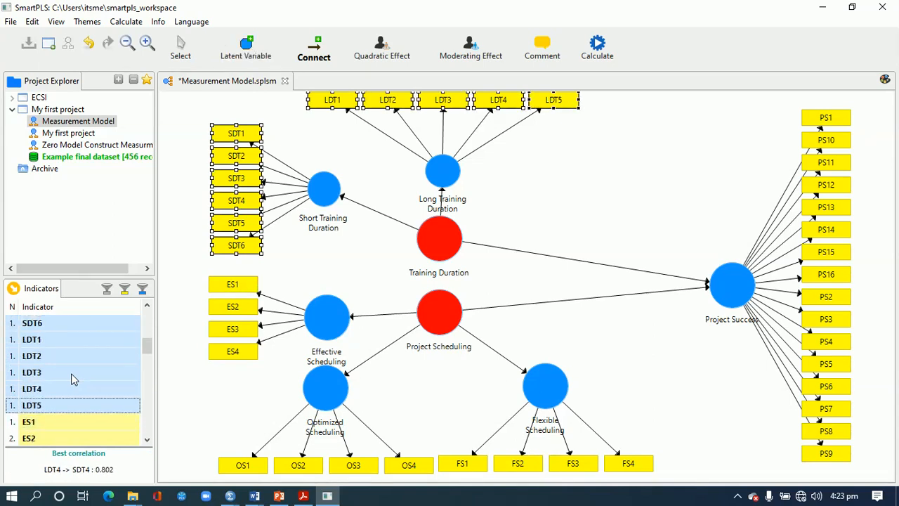
left_click_drag(66, 372, 434, 246)
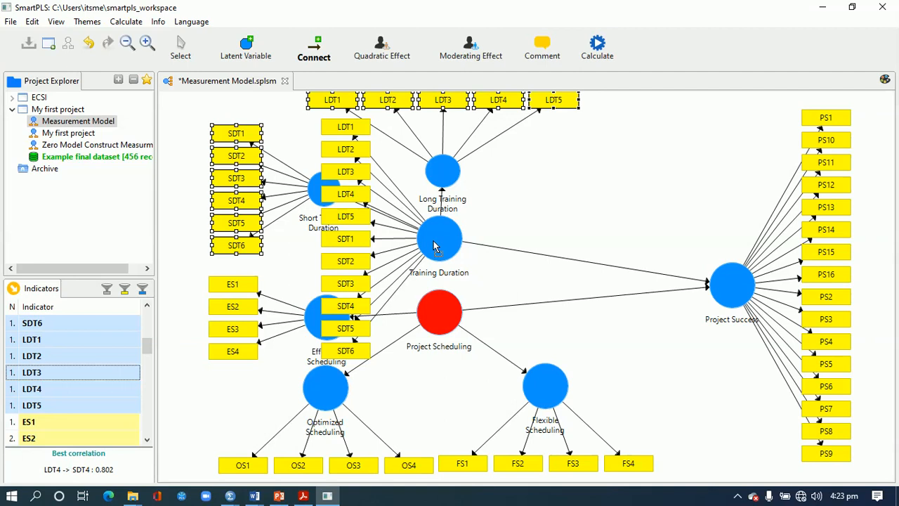
Try hiding the indicators of all constructs, and show them again
right_click(434, 246)
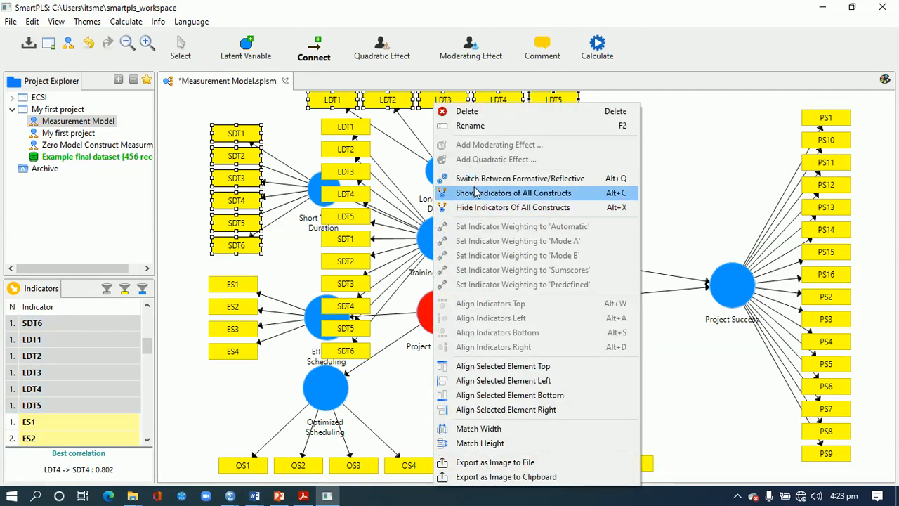
left_click(481, 207)
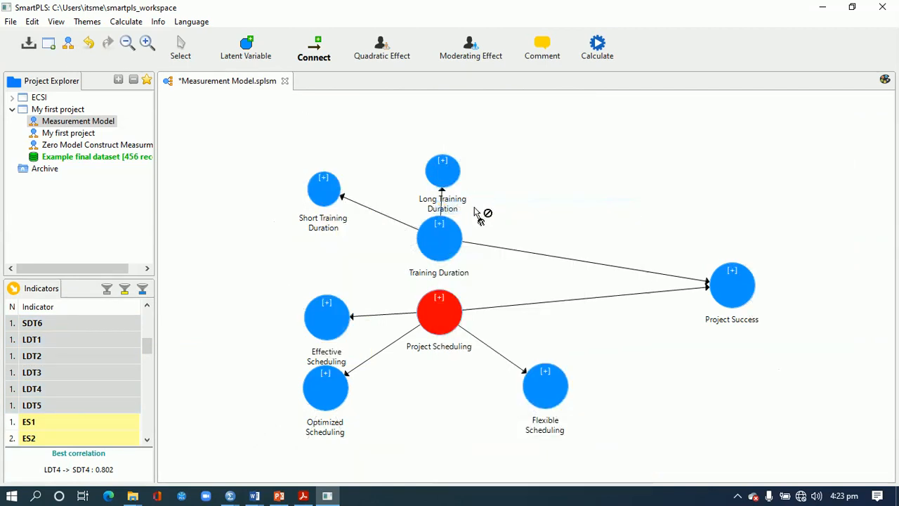
right_click(444, 239)
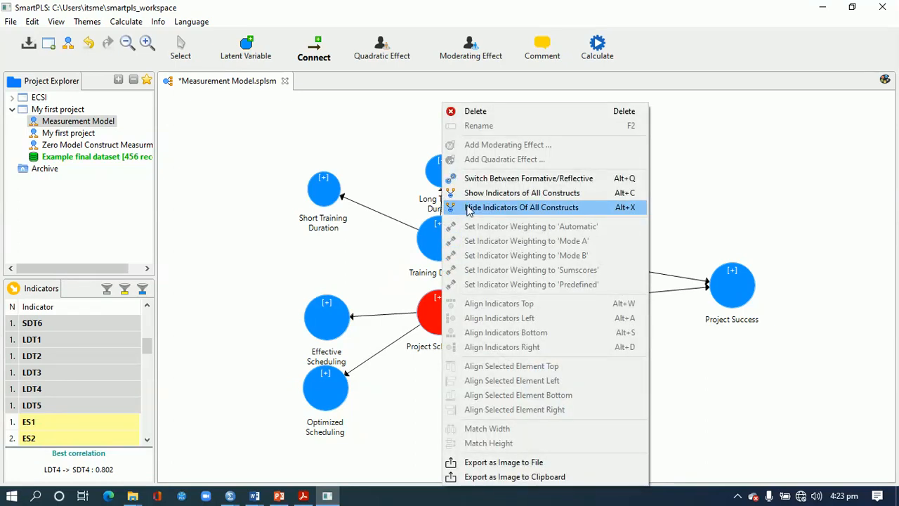
left_click(469, 211)
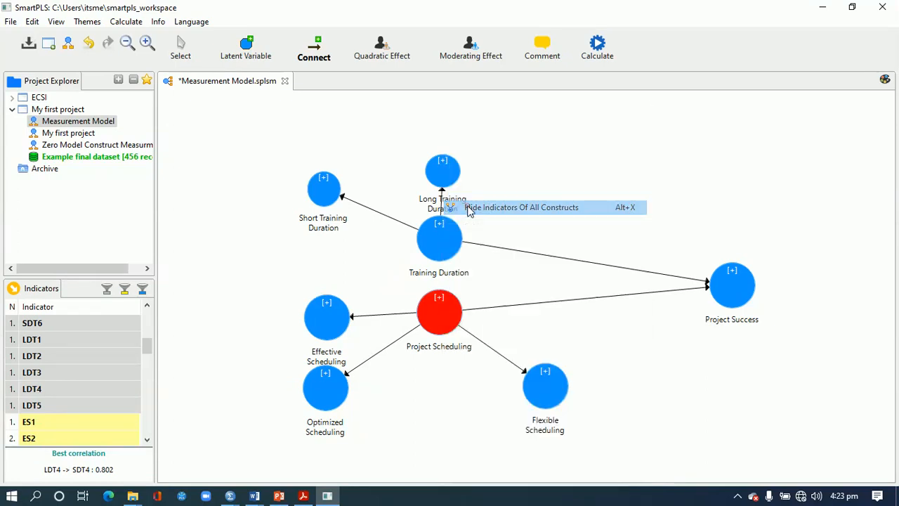
right_click(445, 236)
left_click(475, 196)
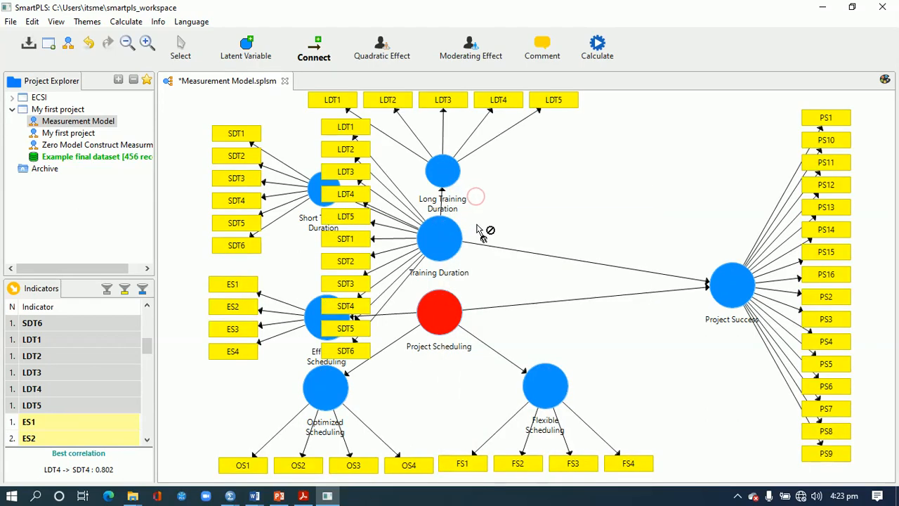
left_click(477, 225)
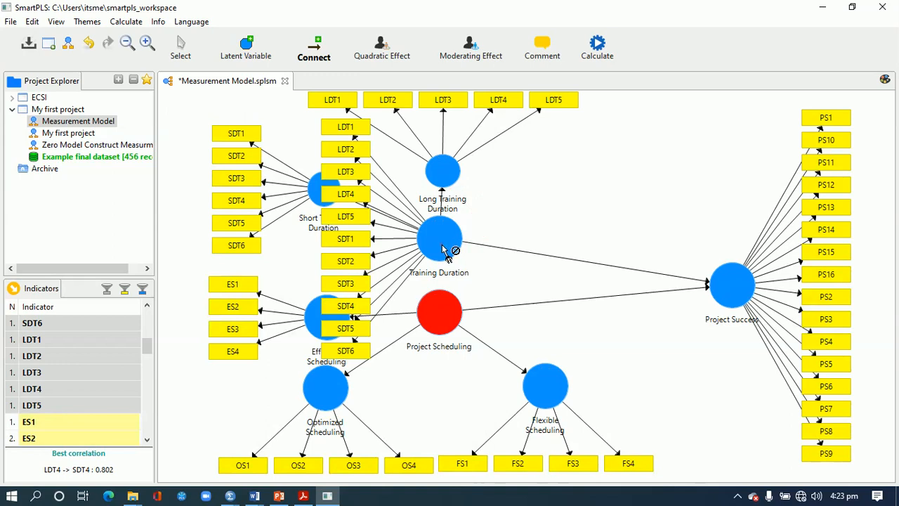
Hide the indicators of the Training Duration construct only
left_click(183, 47)
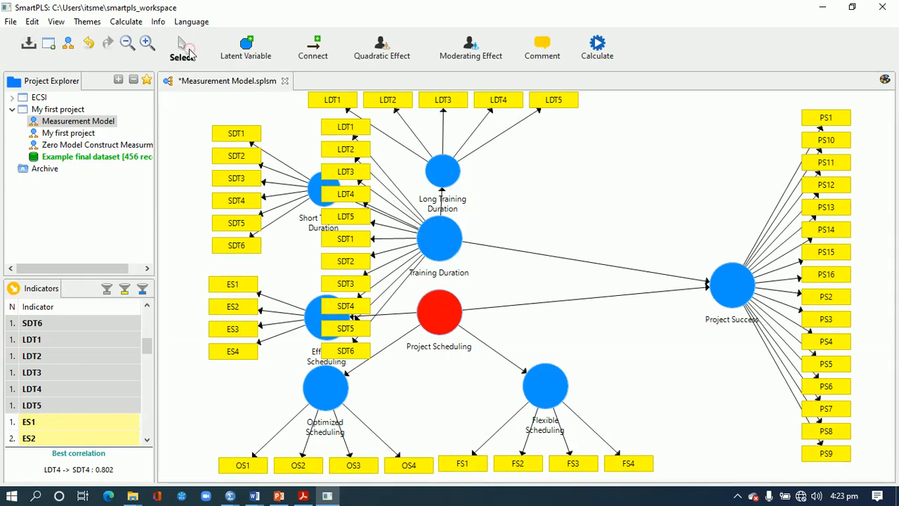
left_click(450, 250)
right_click(441, 247)
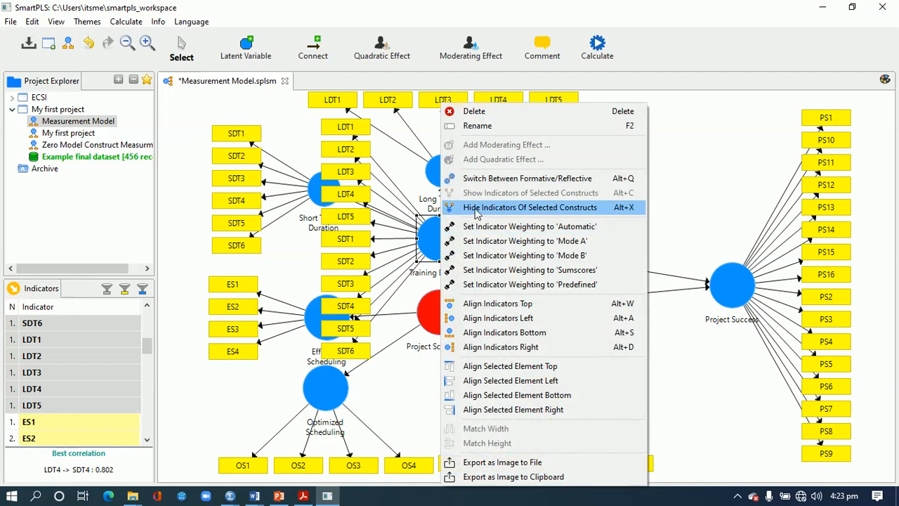
left_click(507, 211)
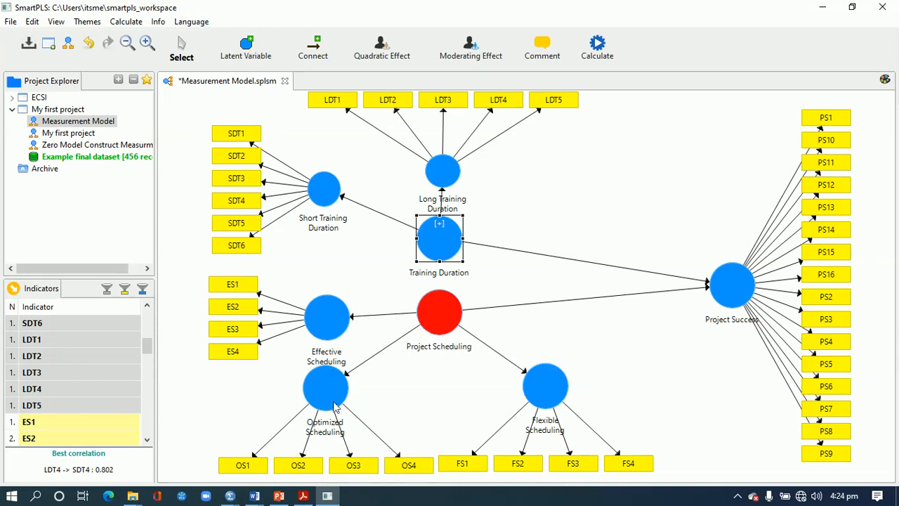
Assign the indicators ES1 to ES4, OS1 to OS4 and FS1 to FS4 together to the Project Scheduling construct
left_click(146, 439)
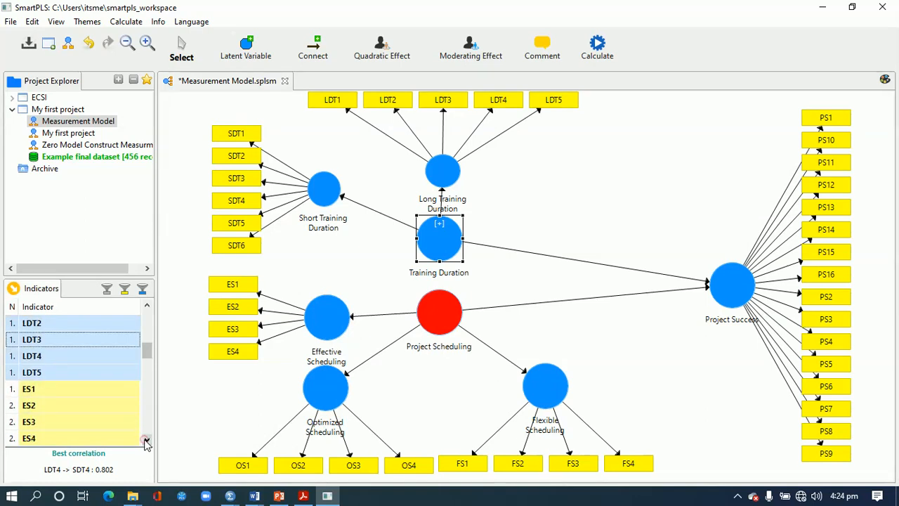
left_click(54, 359)
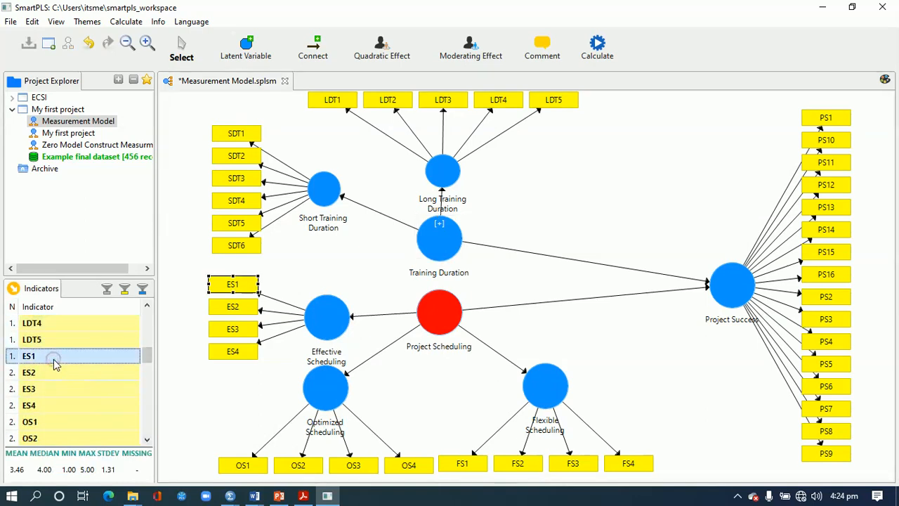
key("shift+Down")
key("shift+Down")
key("shift+Down")
key("shift+Down")
key("shift+Down")
key("shift+Down")
key("shift+Down")
key("shift+Down")
key("shift+Down")
key("shift+Down")
key("shift+Down")
key("shift+Down")
key("shift+Down")
key("shift+Down")
key("shift+Down")
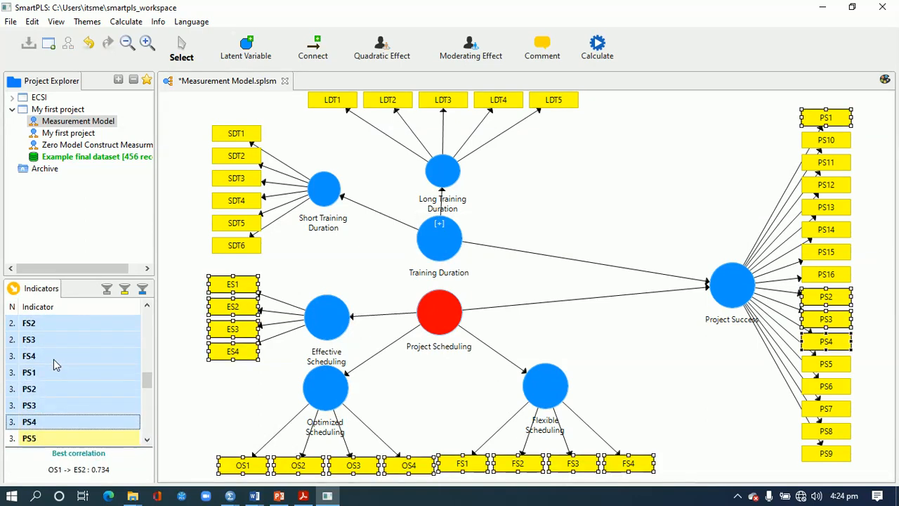
key("shift+Up")
key("shift+Up")
key("shift+Up")
key("shift+Up")
left_click_drag(56, 363, 438, 319)
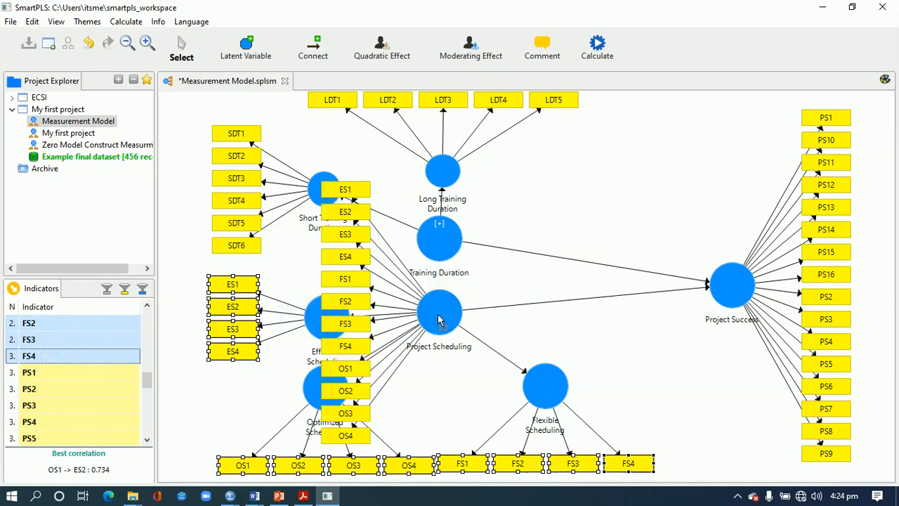
Hide the indicators of the Project Scheduling construct
right_click(438, 320)
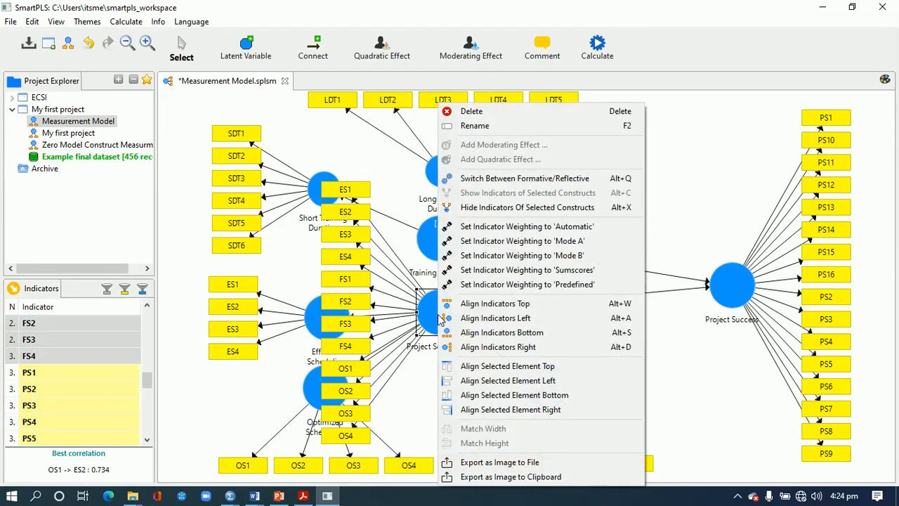
left_click(490, 210)
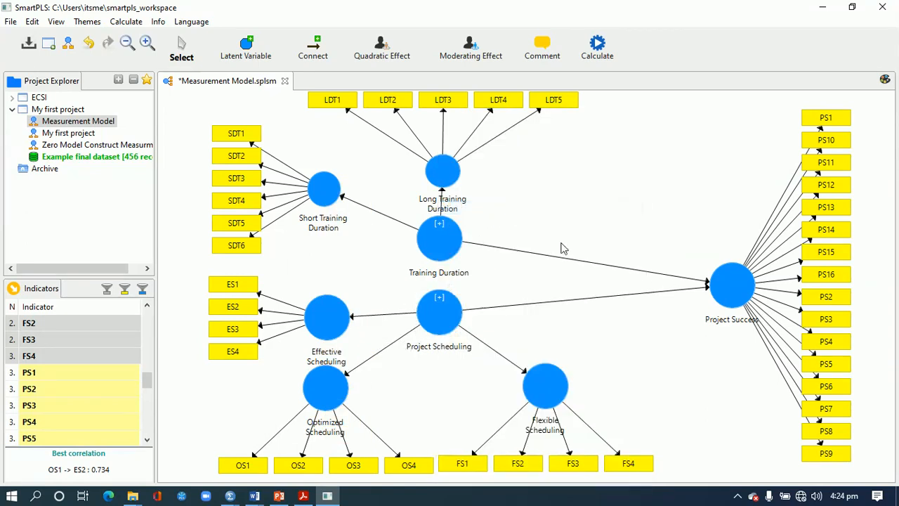
Run the PLS Algorithm on the measurement model with the Path weighting scheme and open the full report
left_click(598, 49)
left_click(609, 61)
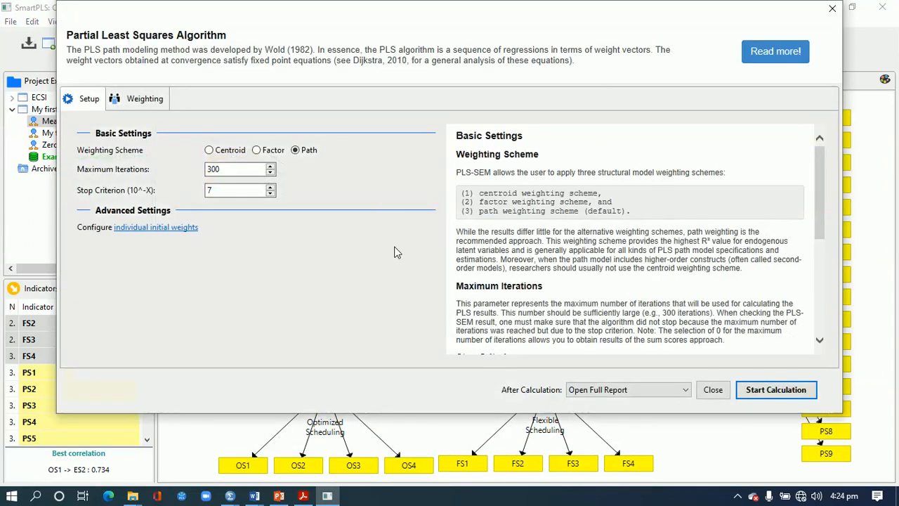
left_click(758, 397)
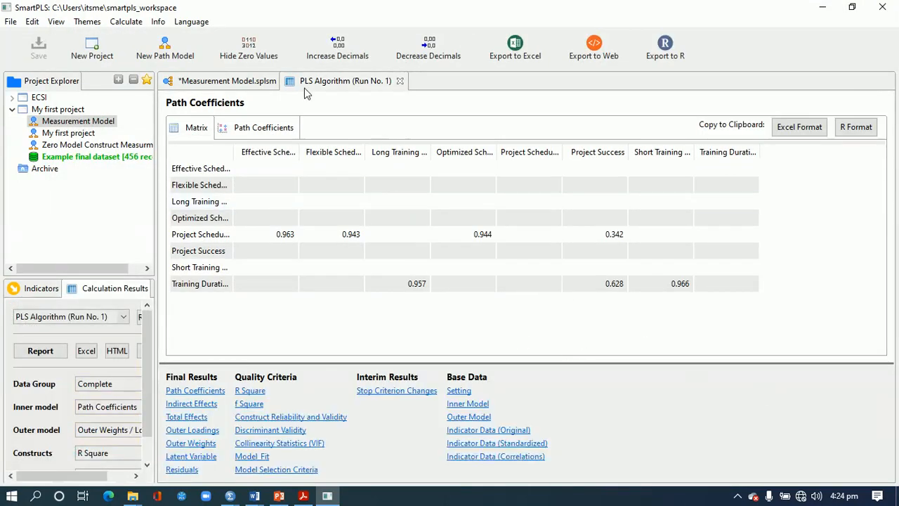
Start exporting the calculated model diagram as an image file, and create and open a folder named PLS files on the Desktop
left_click(239, 81)
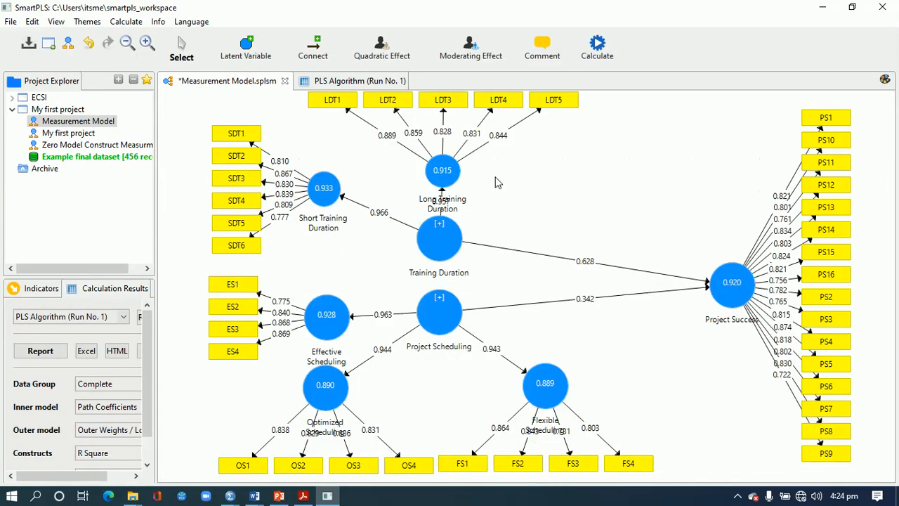
right_click(495, 183)
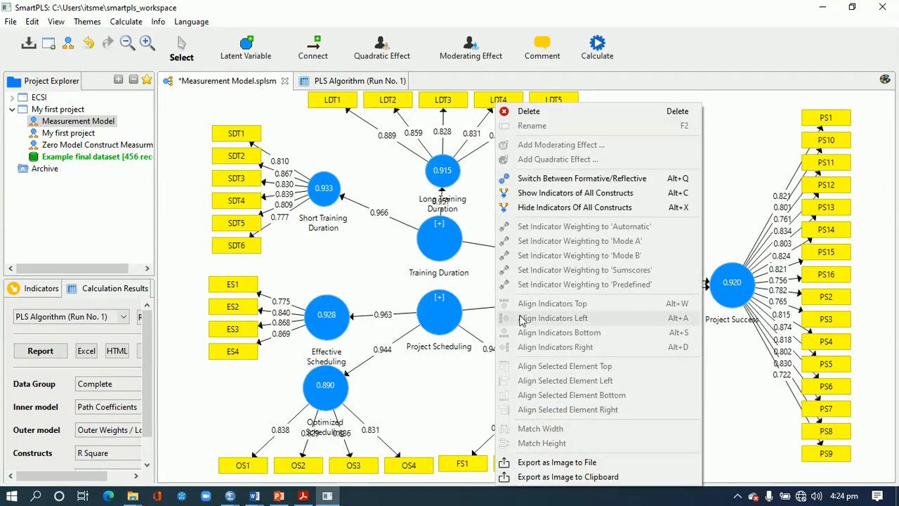
left_click(549, 463)
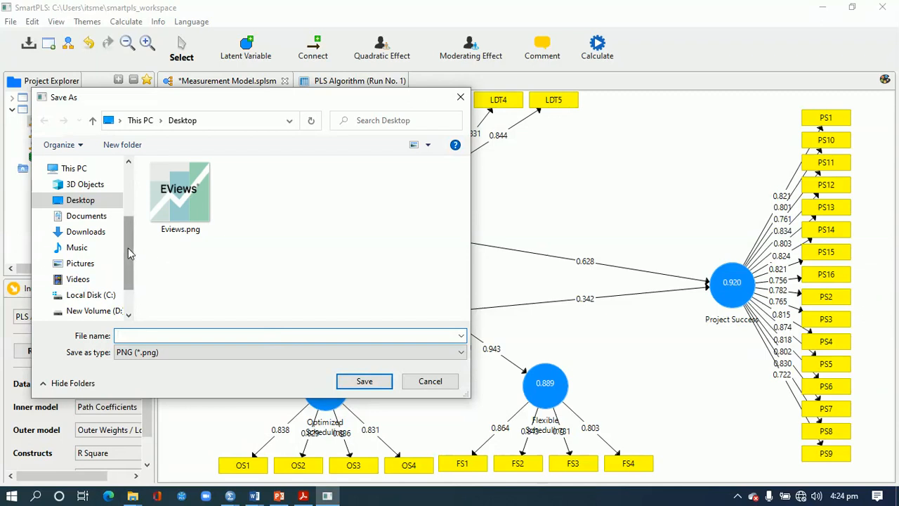
scroll(112, 277, "down", 2)
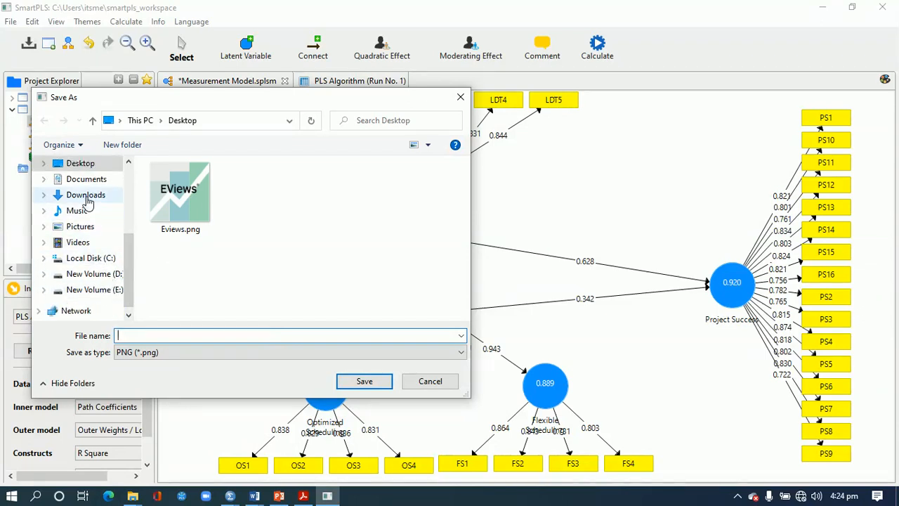
left_click(84, 164)
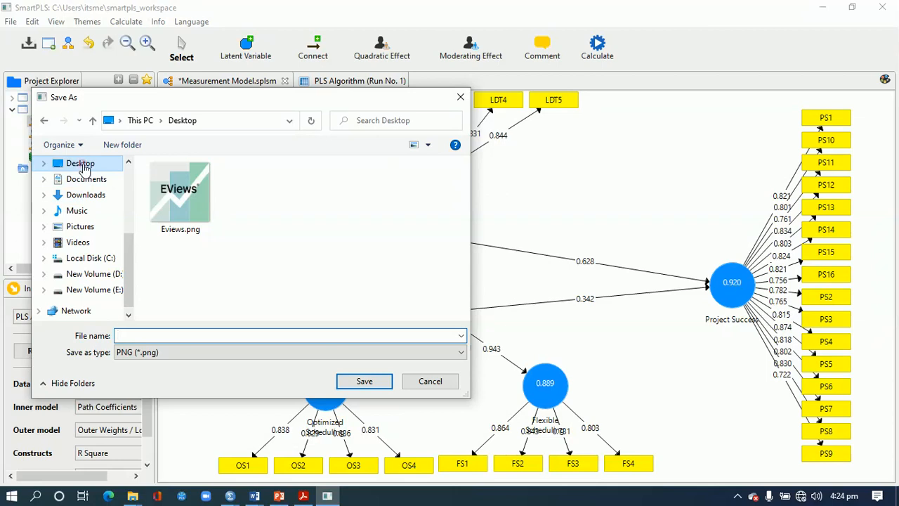
left_click(116, 145)
type("PLS files")
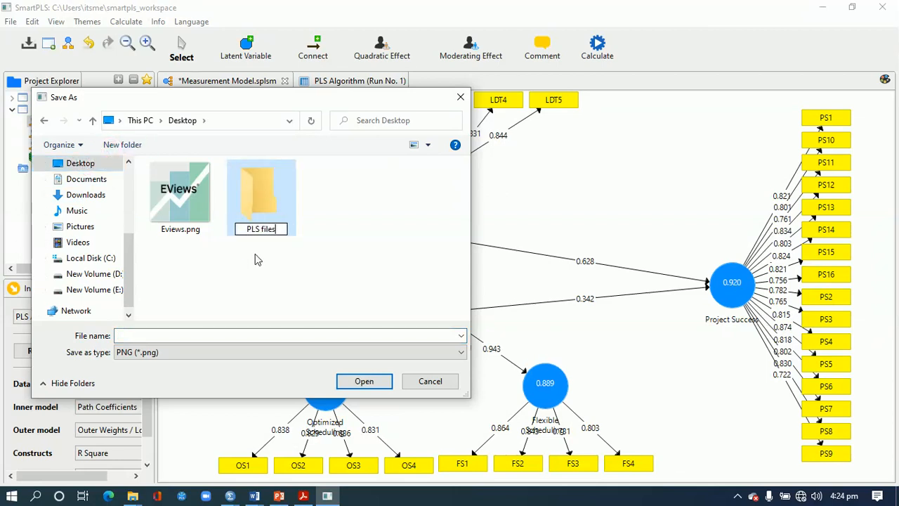
key("Return")
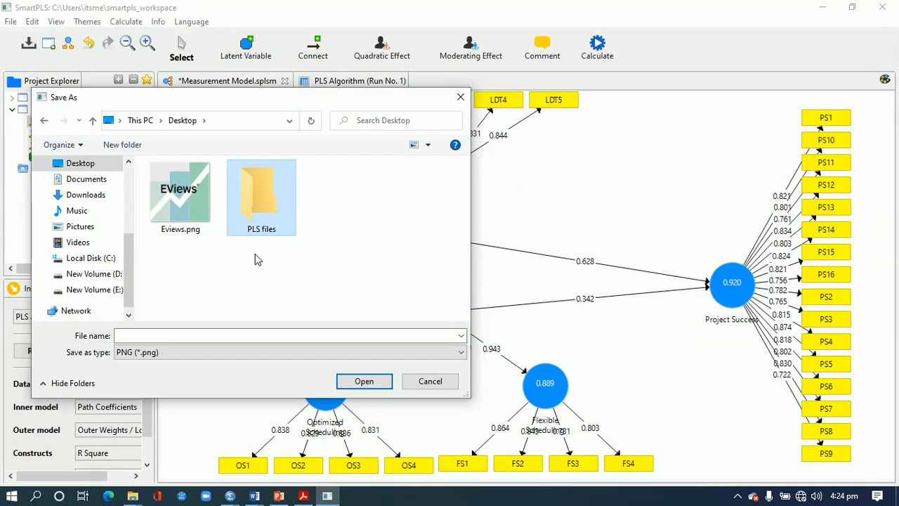
key("Return")
Create a subfolder named Measurment Model inside the PLS files folder and open it
left_click(112, 146)
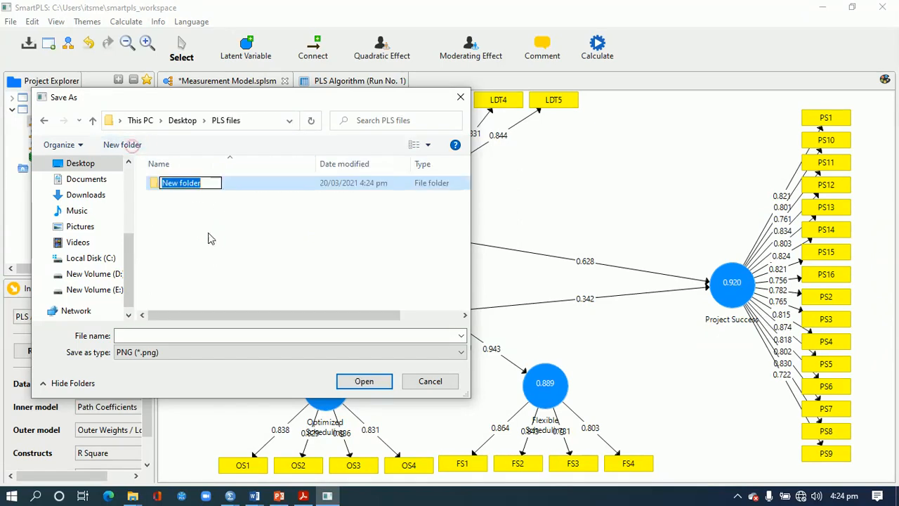
type("Measurment Model")
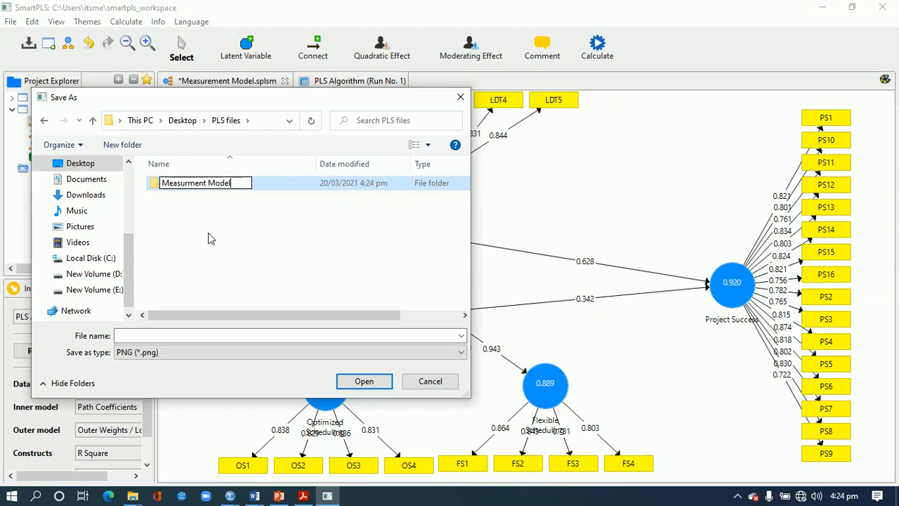
key("Return")
key("Return")
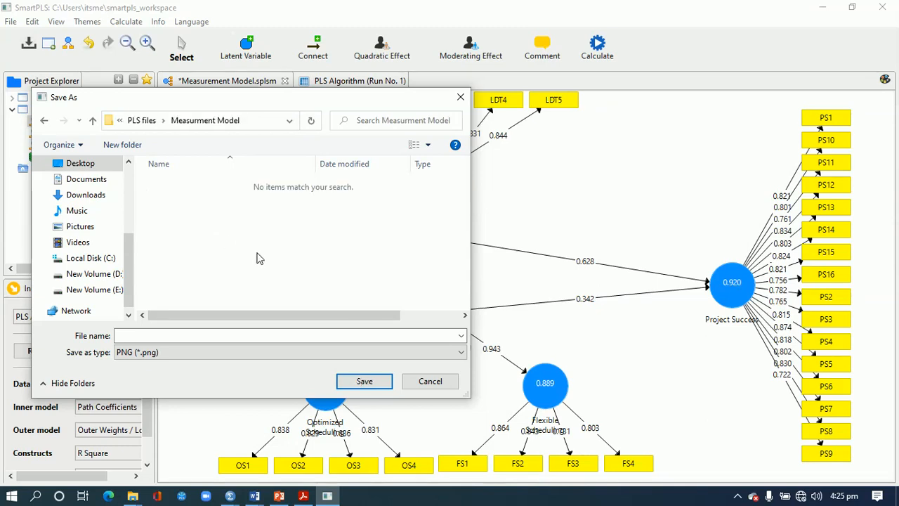
Save the diagram image in PNG format as Measurement Model and close the image preview
left_click(213, 336)
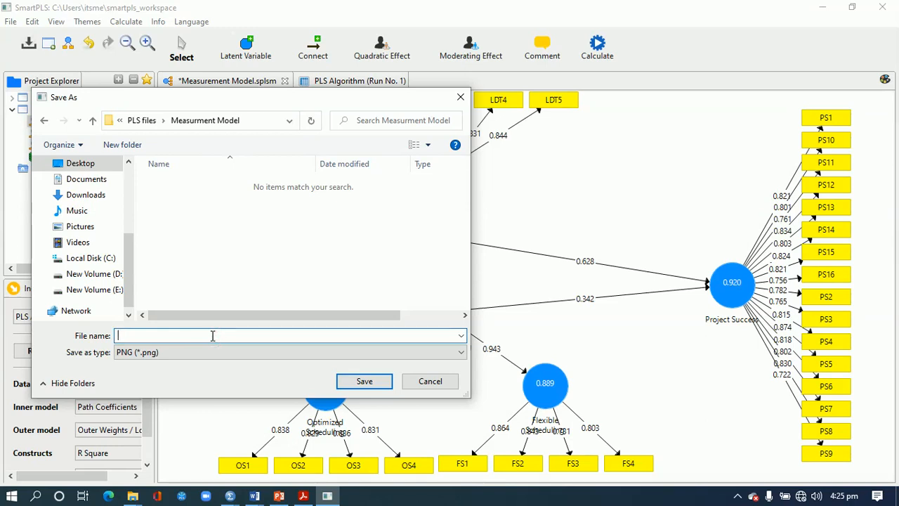
type("Measurement Model")
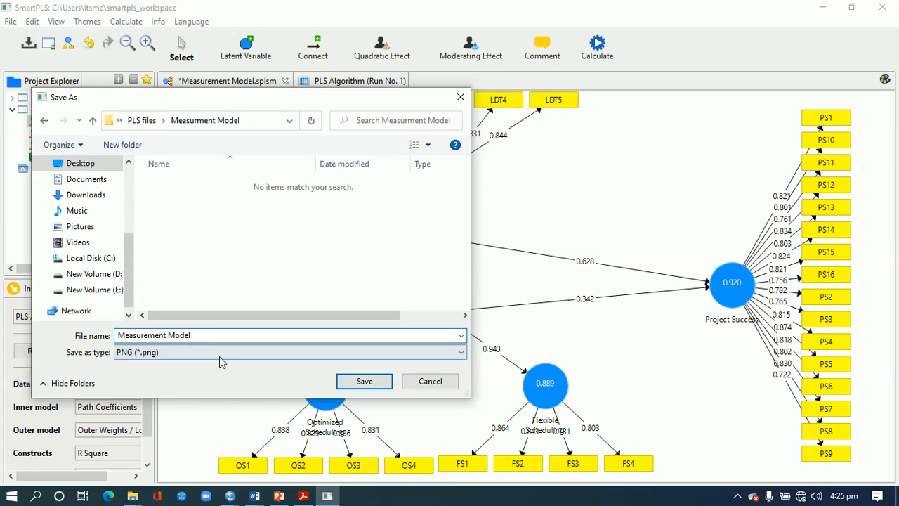
left_click(353, 381)
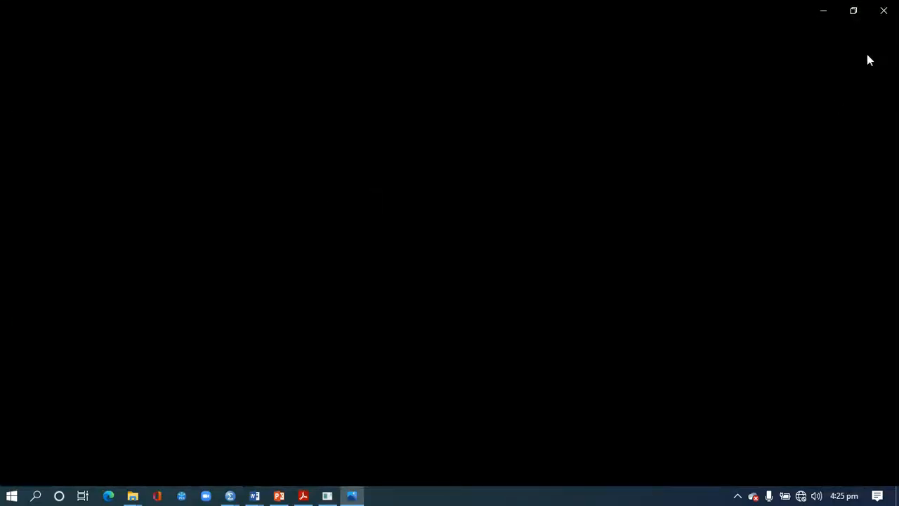
left_click(881, 19)
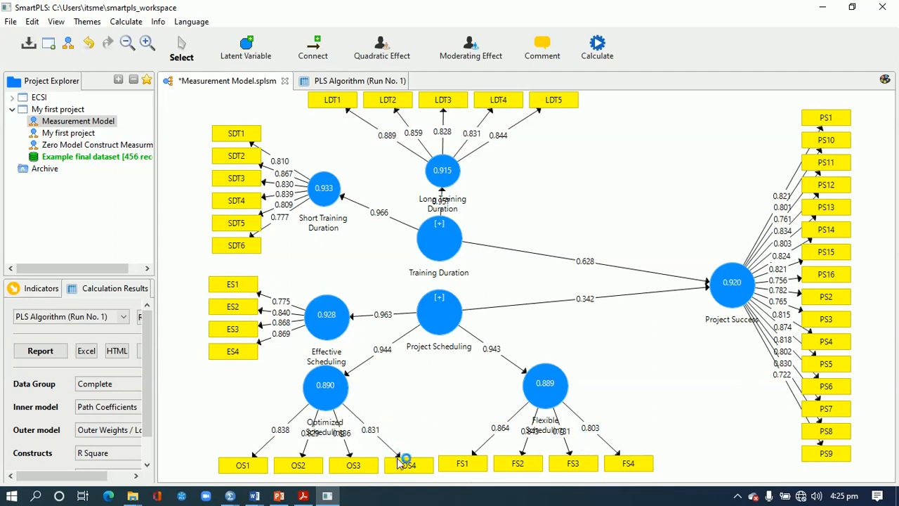
Spread the indicators OS1 to OS4 apart around Optimized Scheduling so their loading values no longer overlap
left_click_drag(397, 459, 406, 441)
left_click_drag(251, 464, 223, 435)
left_click(293, 466)
left_click_drag(293, 466, 257, 464)
left_click_drag(356, 468, 384, 470)
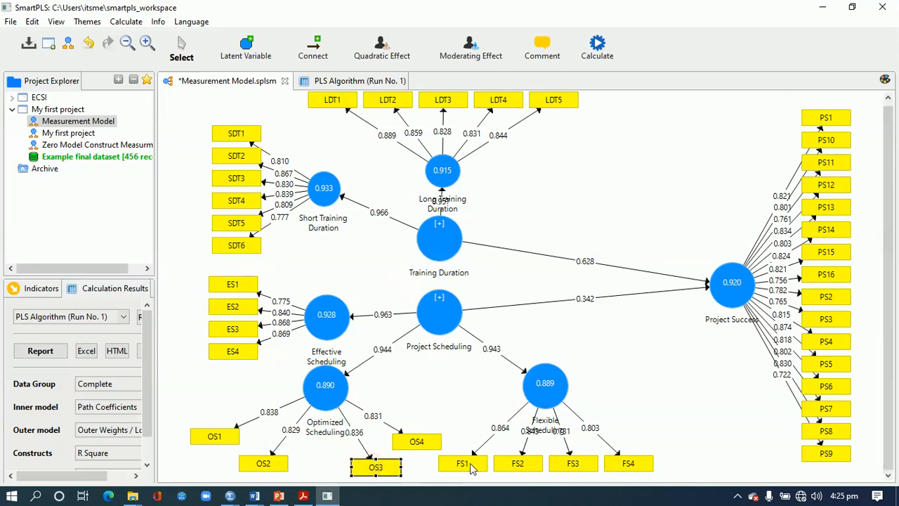
Spread the indicators FS4, FS3 and FS2 apart around the Flexible Scheduling construct
left_click_drag(627, 467, 661, 423)
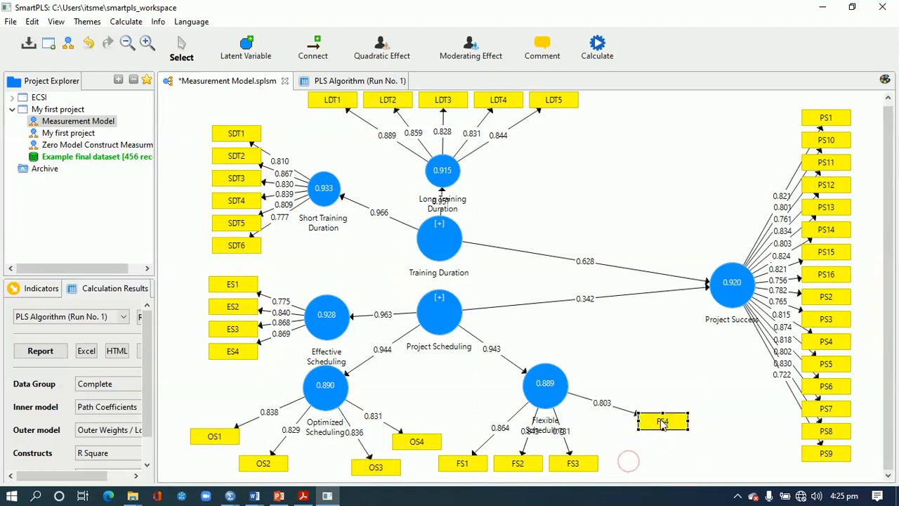
left_click_drag(588, 466, 608, 462)
left_click_drag(534, 467, 547, 475)
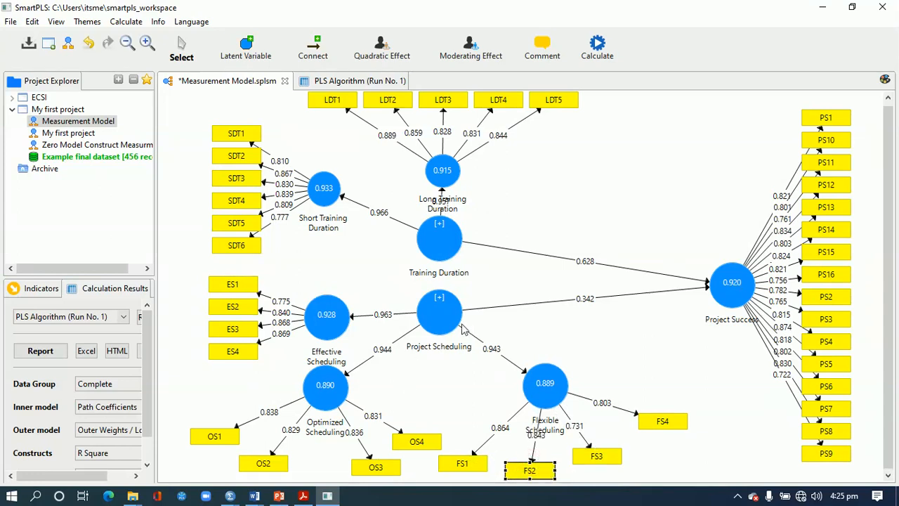
Review construct reliability and validity, discriminant validity, collinearity statistics and model fit in the PLS Algorithm report
left_click(355, 81)
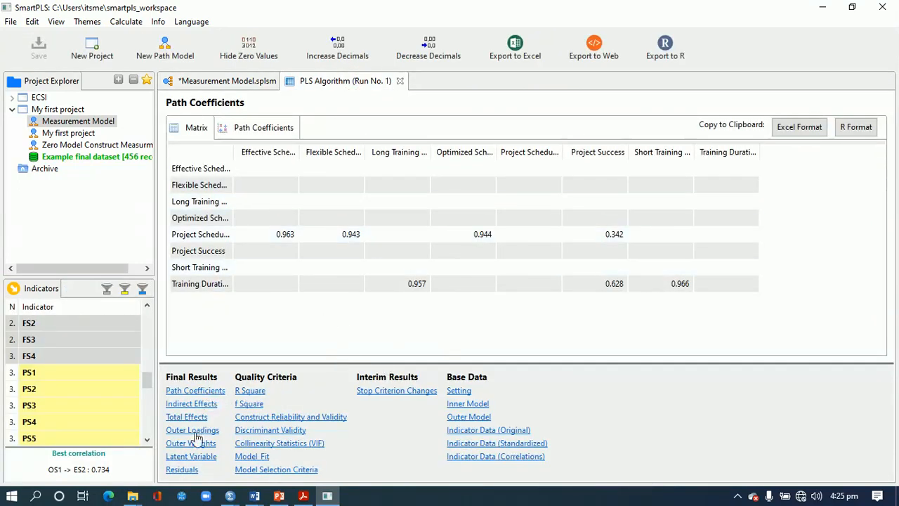
left_click(253, 417)
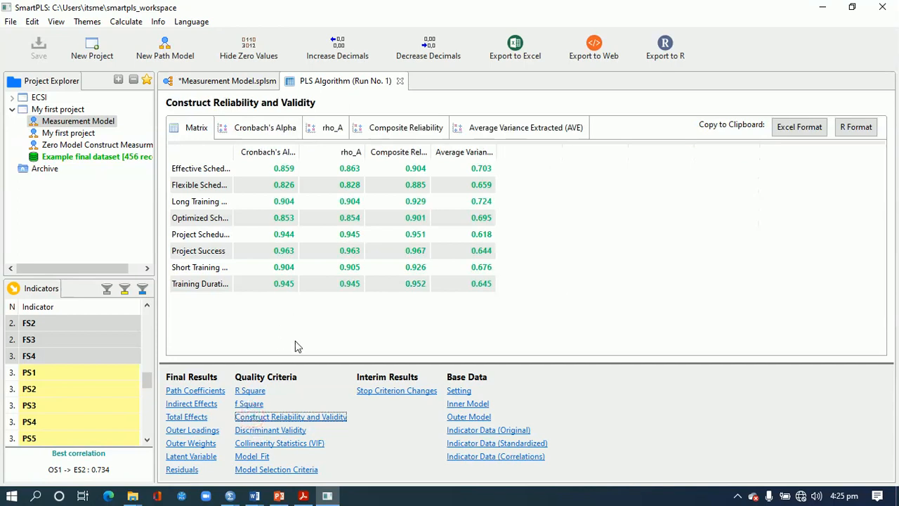
left_click(274, 431)
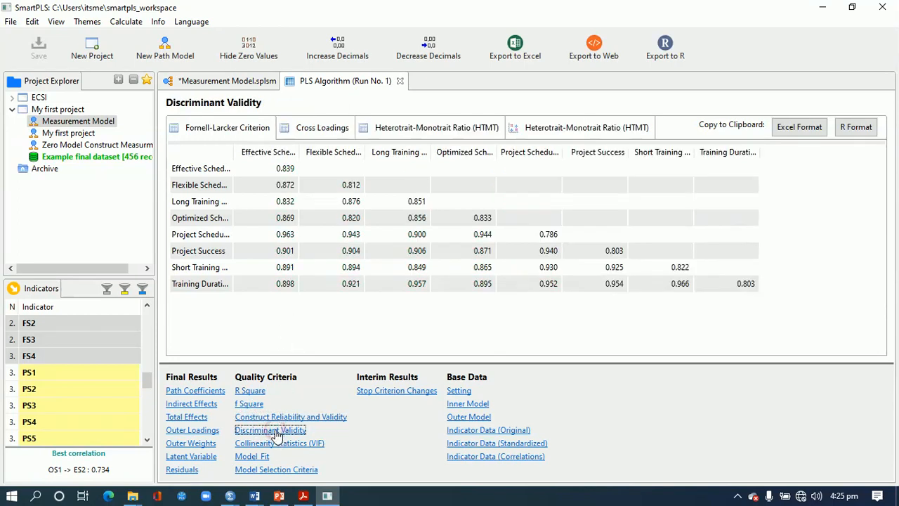
left_click(278, 443)
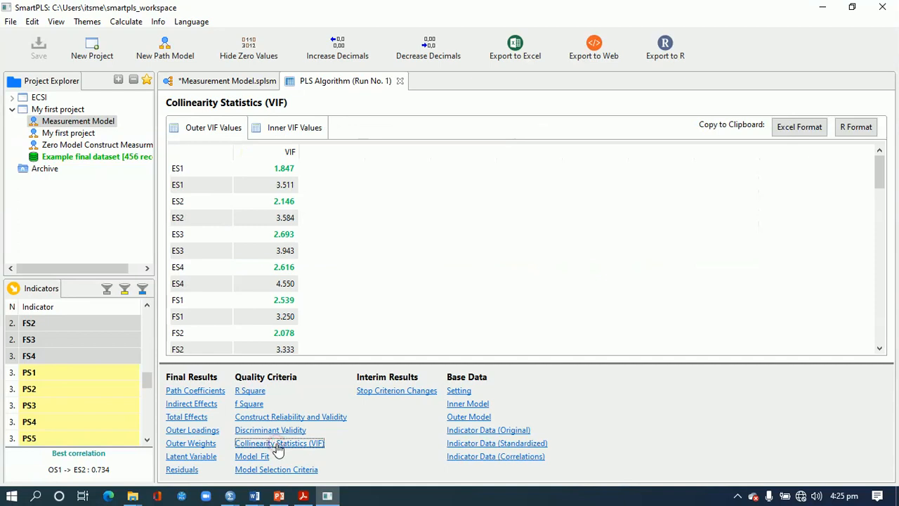
left_click(259, 457)
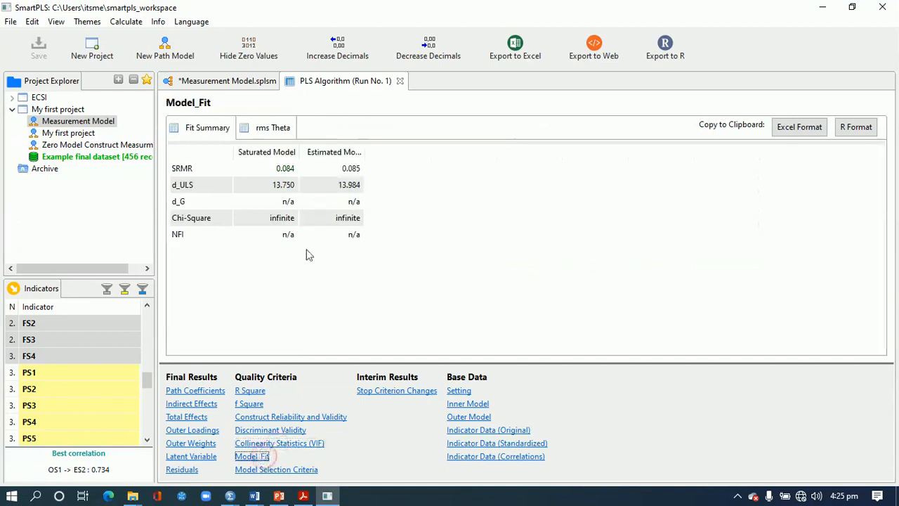
Export the PLS report to Excel as Measurement Model.xlsx in the Measurment Model folder and open it
left_click(511, 61)
left_click(541, 302)
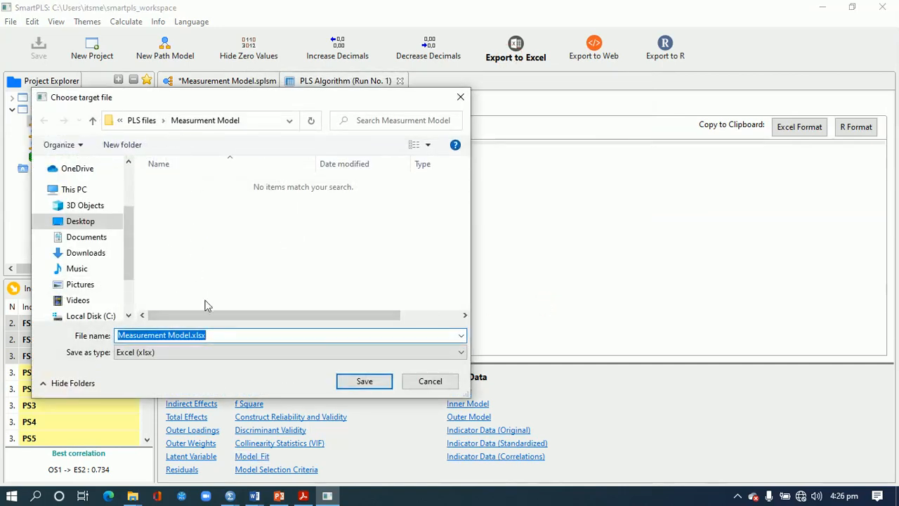
left_click(361, 381)
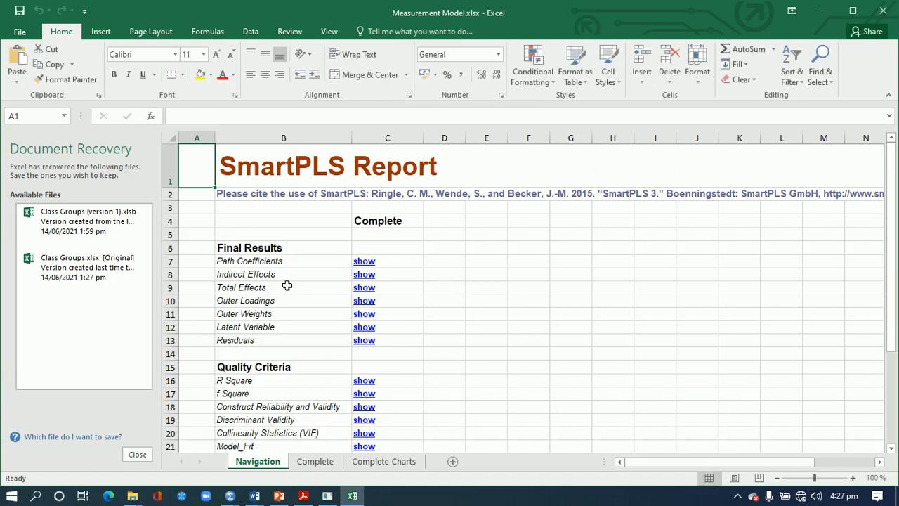
Show the Path Coefficients section of the exported Excel report, leaving the Document Recovery files in place
left_click(139, 455)
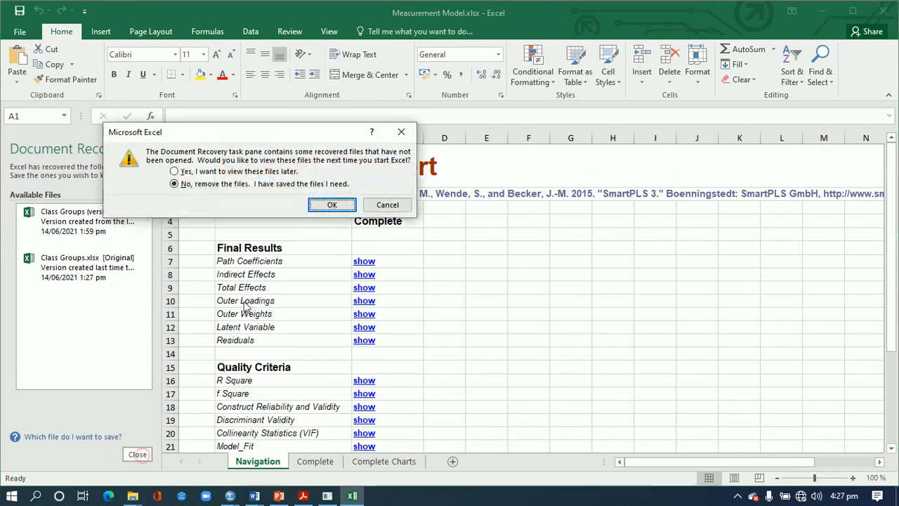
left_click(387, 205)
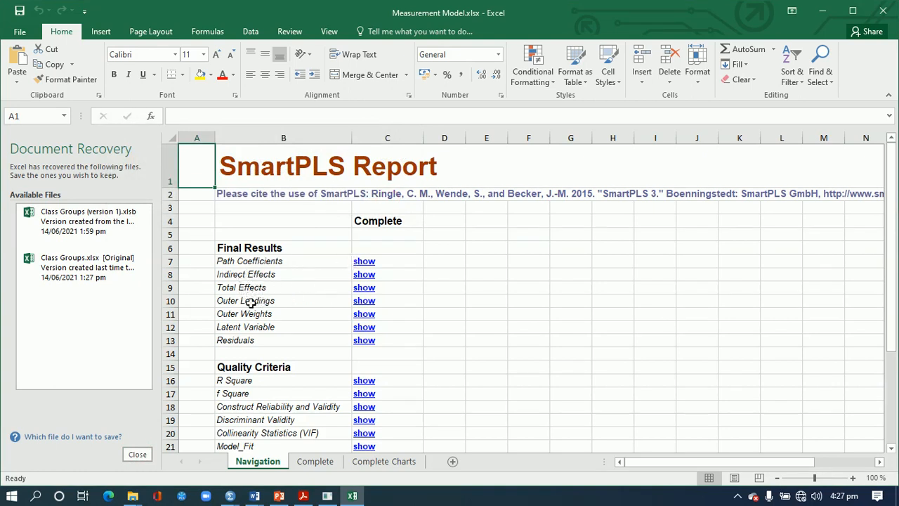
left_click(364, 263)
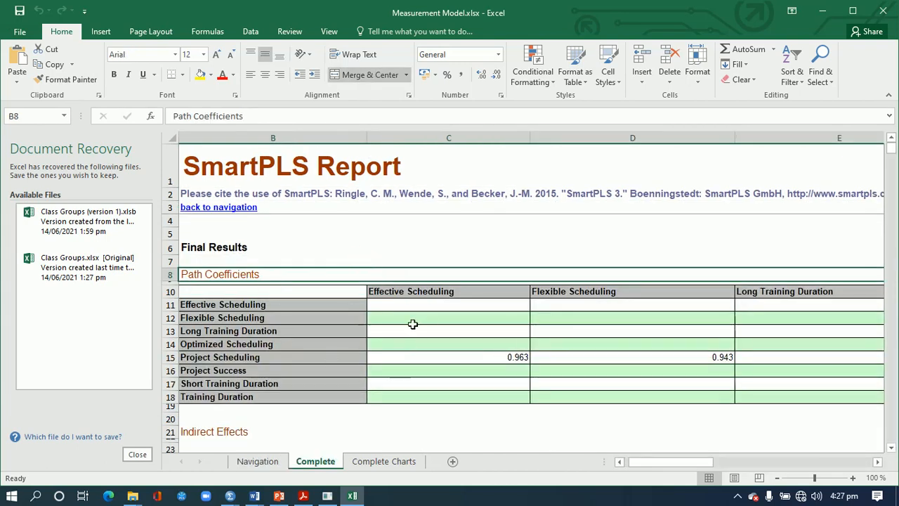
Close the Excel workbook while keeping its recovered files available, and close the PLS Algorithm report in SmartPLS
left_click(883, 12)
left_click(448, 265)
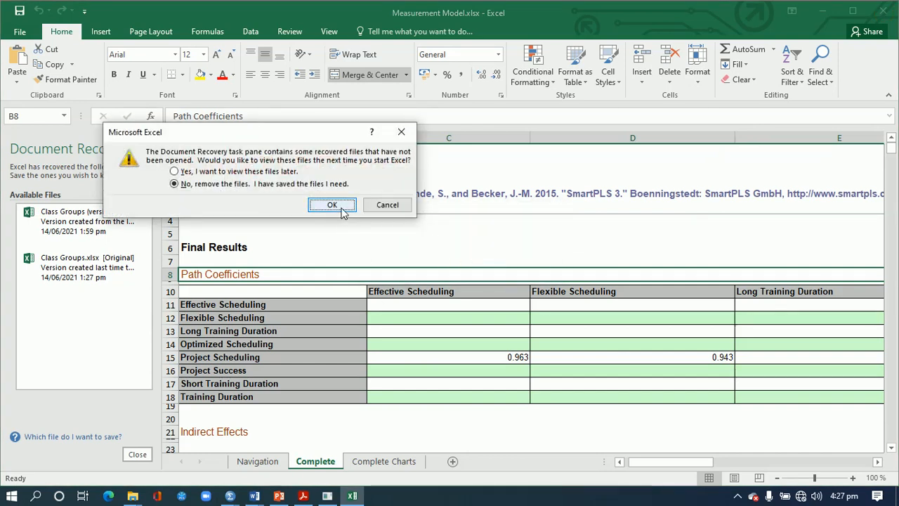
left_click(220, 172)
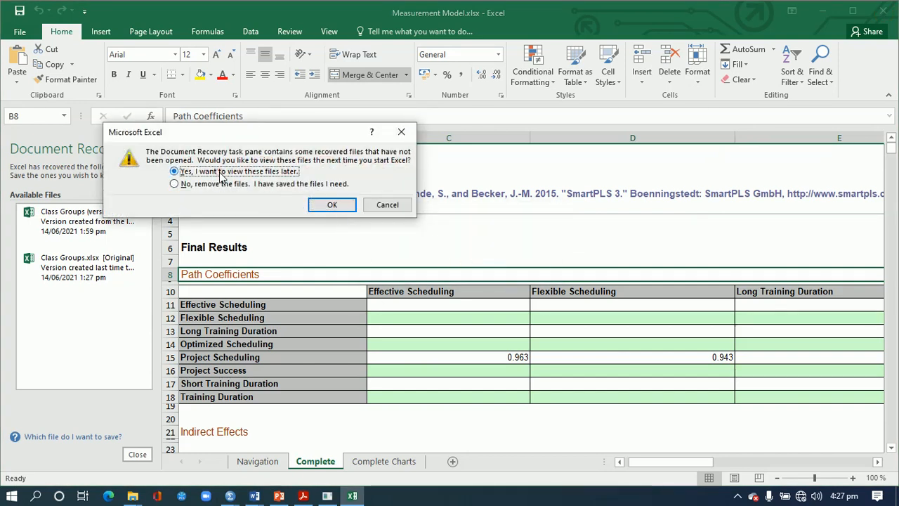
left_click(332, 204)
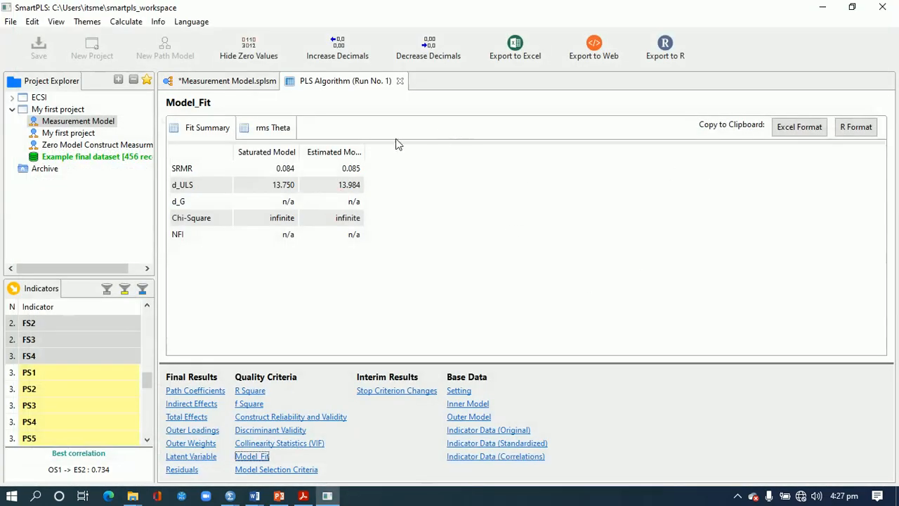
left_click(401, 82)
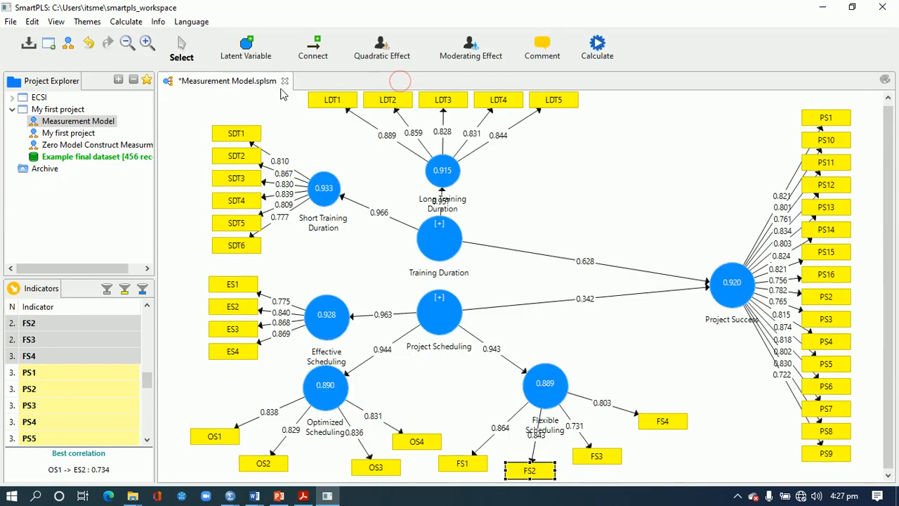
Run Bootstrapping on the Measurement Model with 500 subsamples and Complete Bootstrapping as the amount of results
left_click(597, 48)
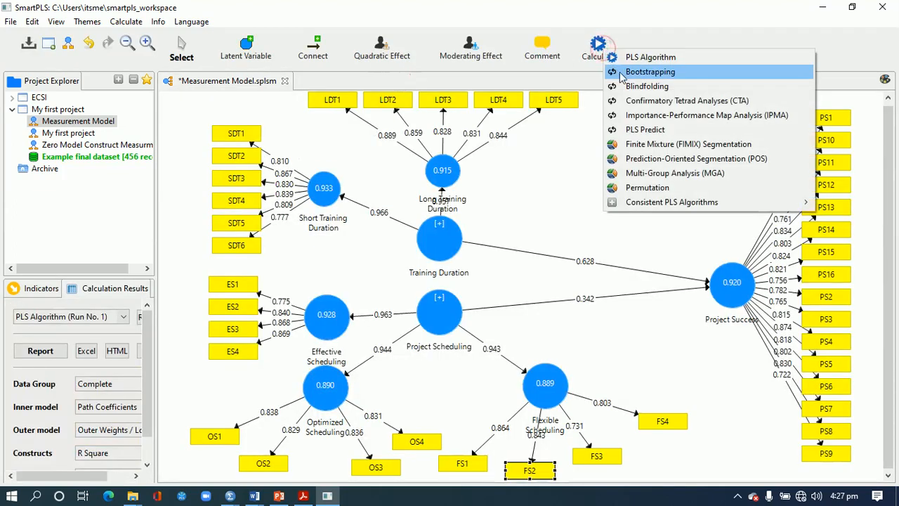
left_click(623, 72)
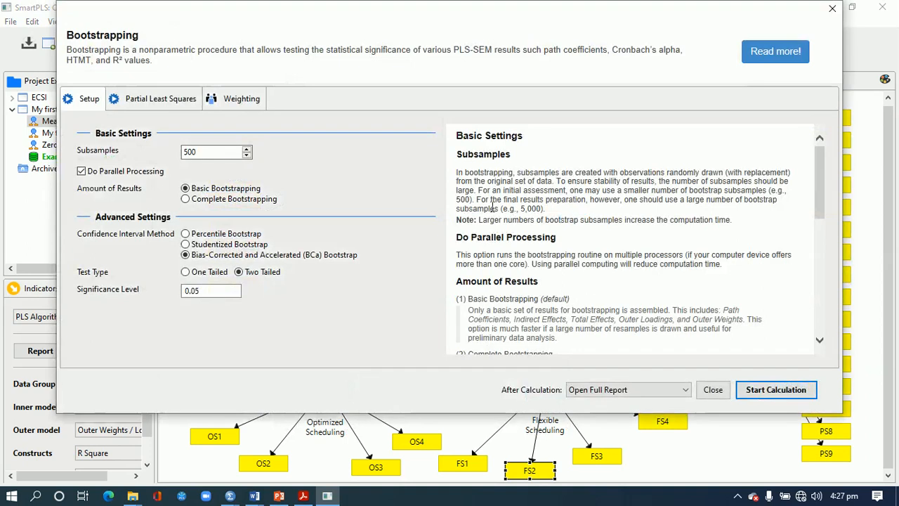
left_click(186, 199)
left_click(749, 393)
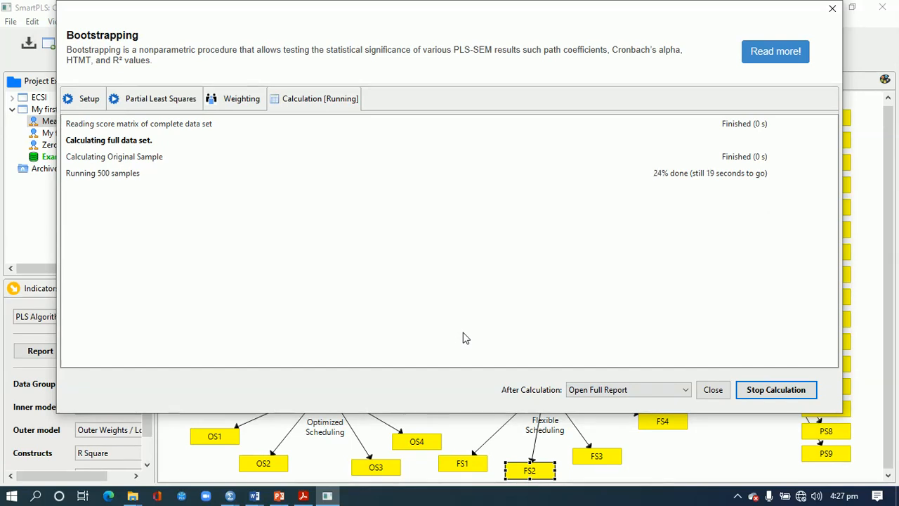
Switch to File Explorer and create a folder named Simple Model inside the PLS files folder on the Desktop
mouse_move(132, 493)
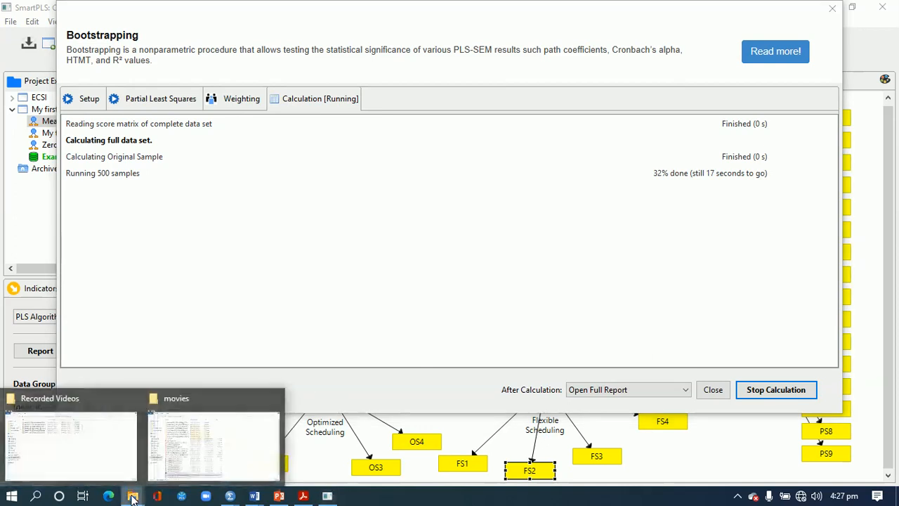
left_click(123, 451)
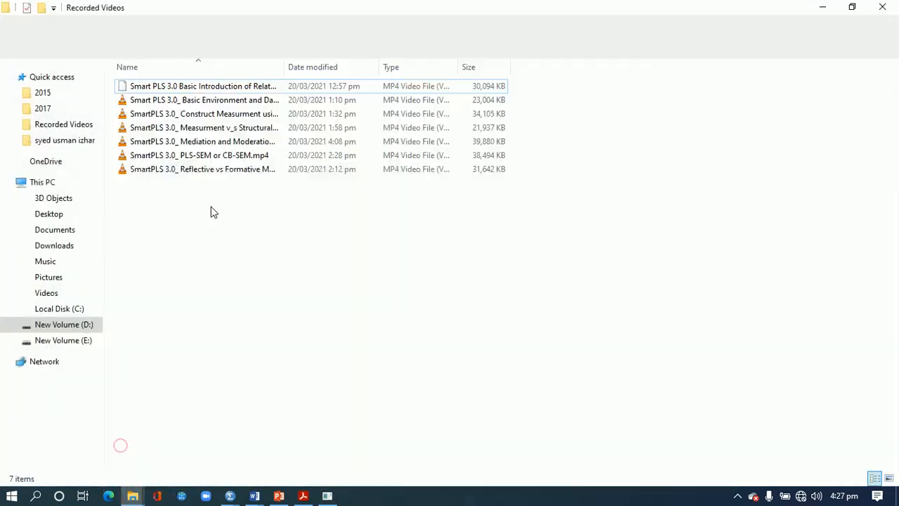
left_click(53, 213)
double_click(154, 130)
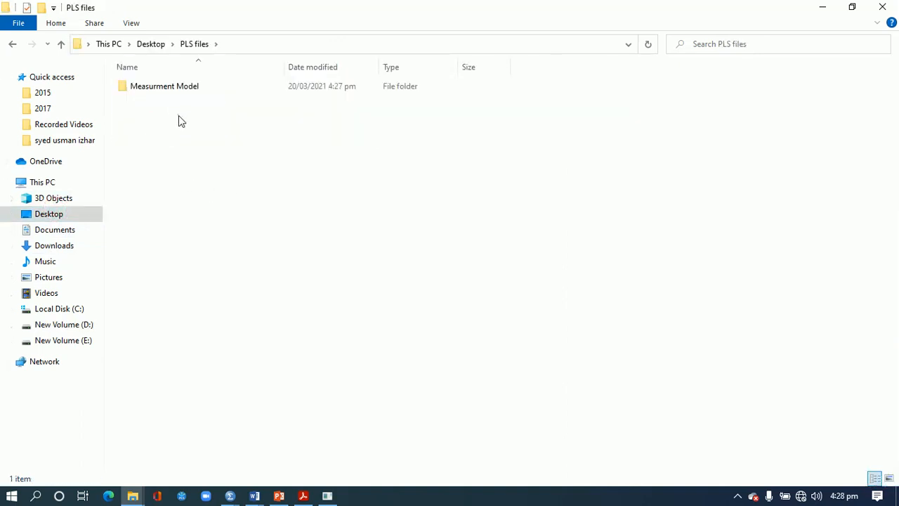
right_click(179, 118)
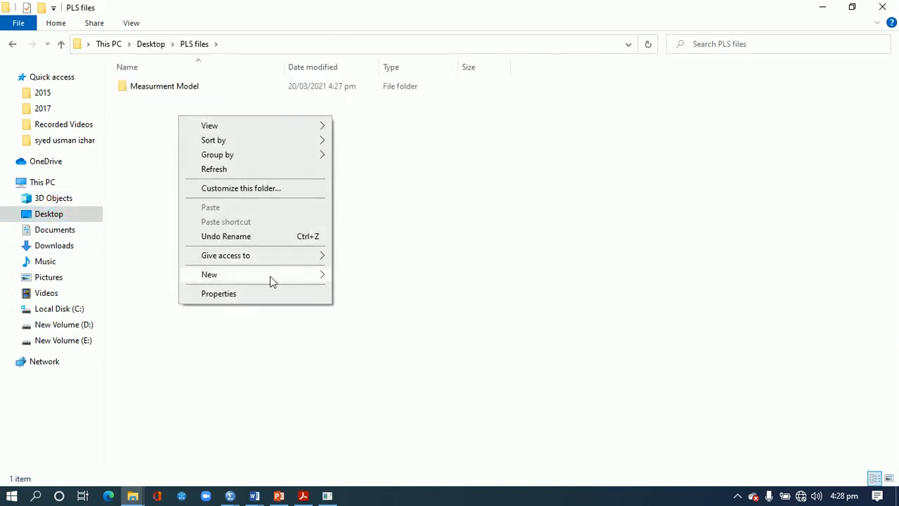
mouse_move(271, 277)
left_click(348, 274)
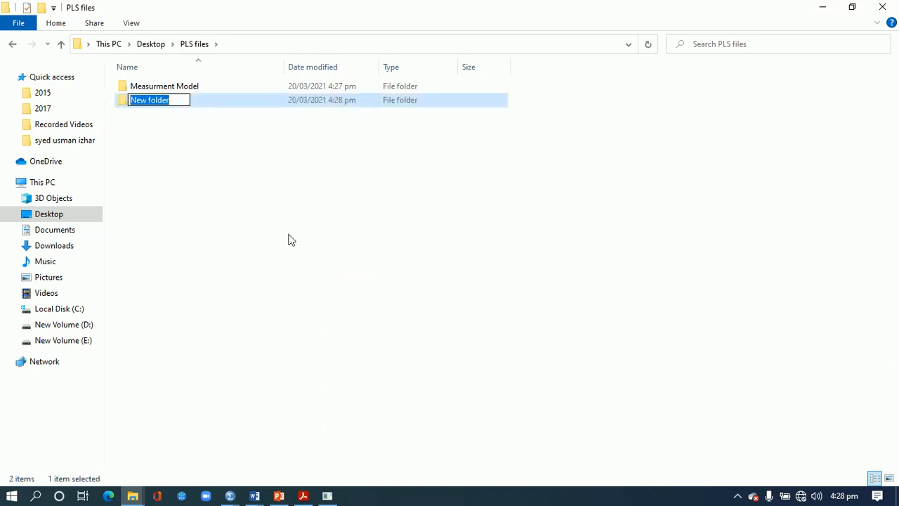
type("Simple Model")
left_click(217, 199)
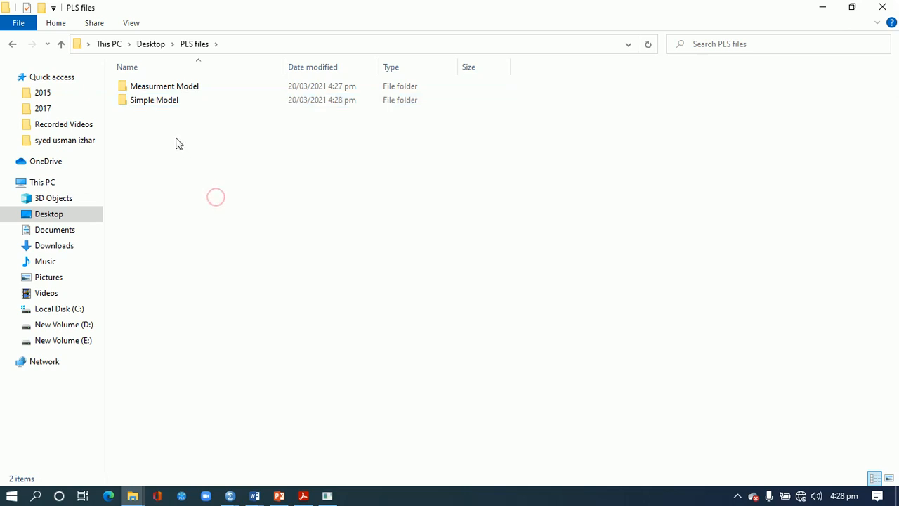
Move the Measurment Model folder into the Simple Model folder
left_click(169, 92)
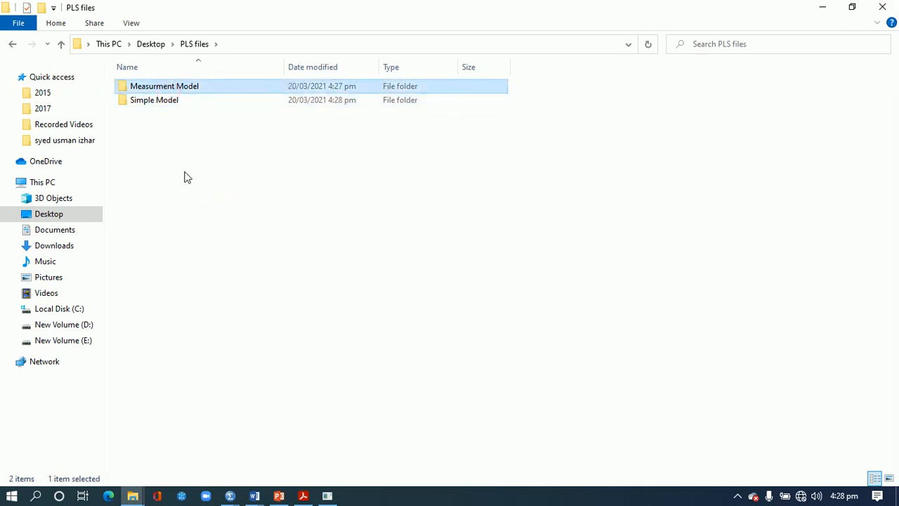
double_click(161, 101)
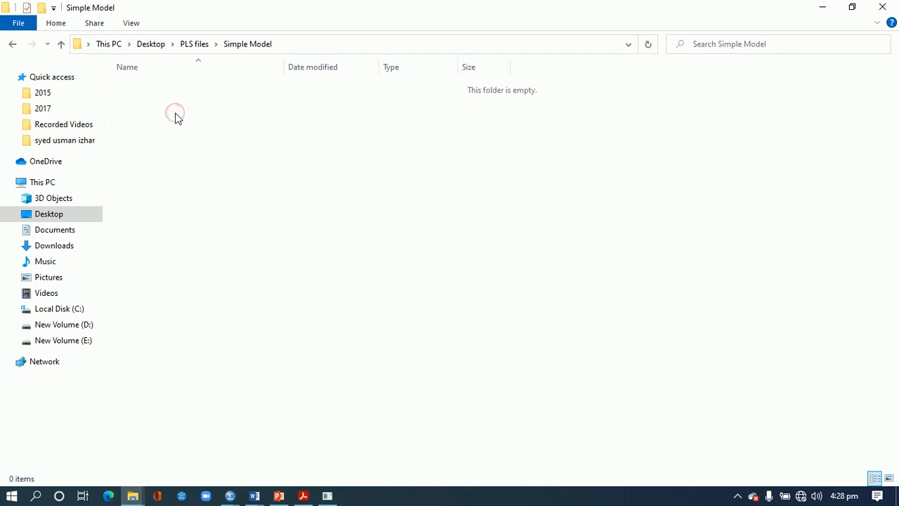
key("ctrl+v")
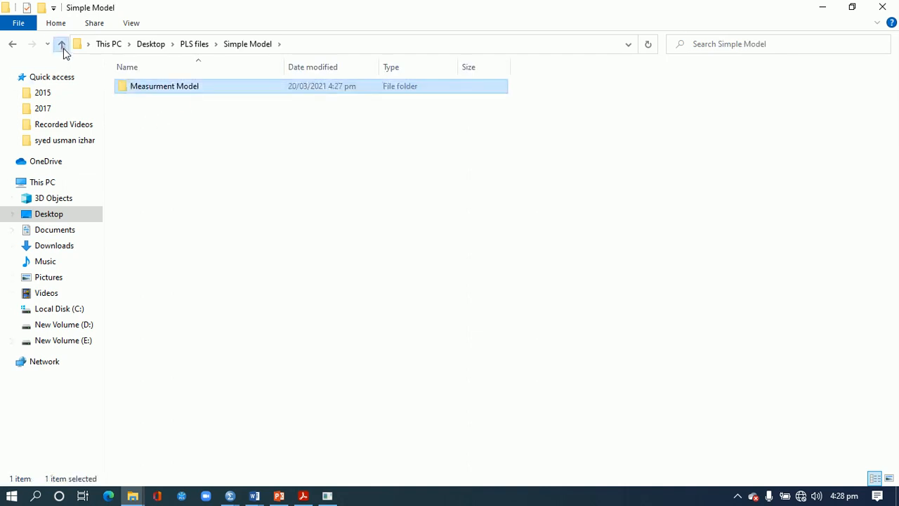
Create a folder named Mediation Model in the PLS files folder
left_click(61, 44)
left_click(159, 140)
right_click(159, 140)
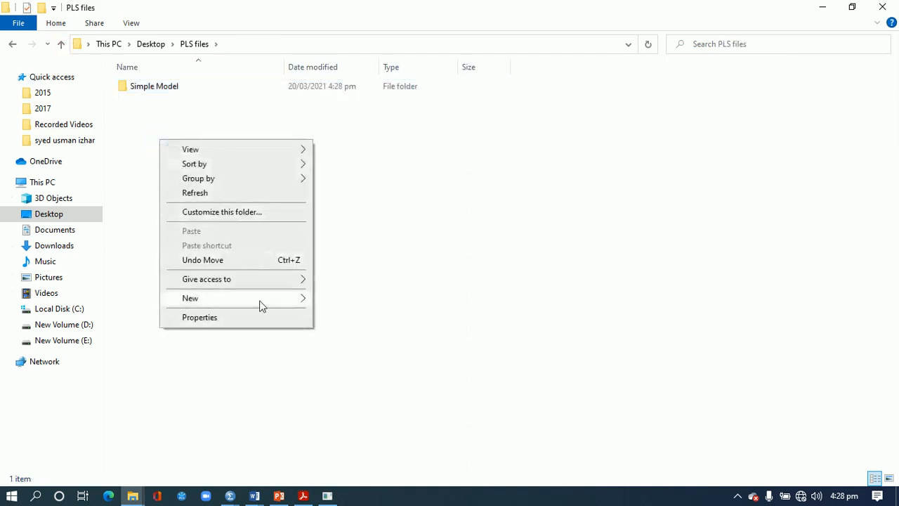
mouse_move(259, 303)
left_click(335, 299)
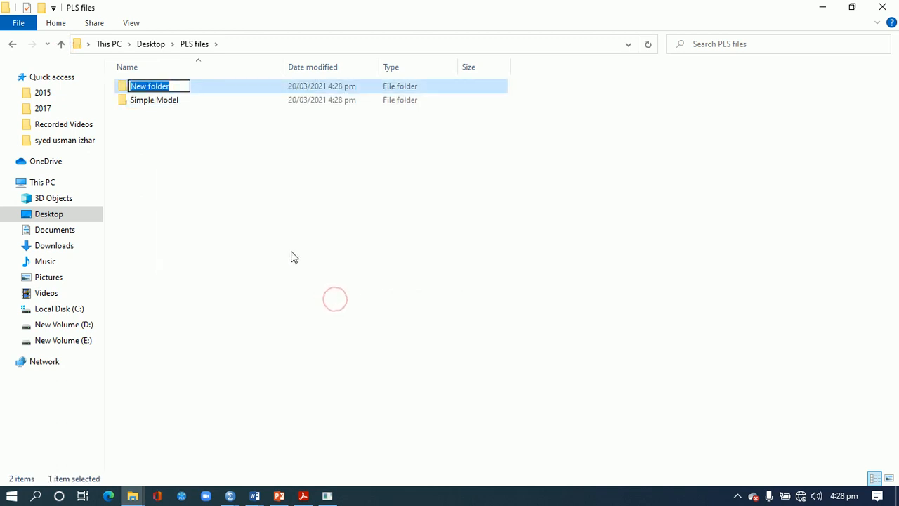
type("Mediation Model")
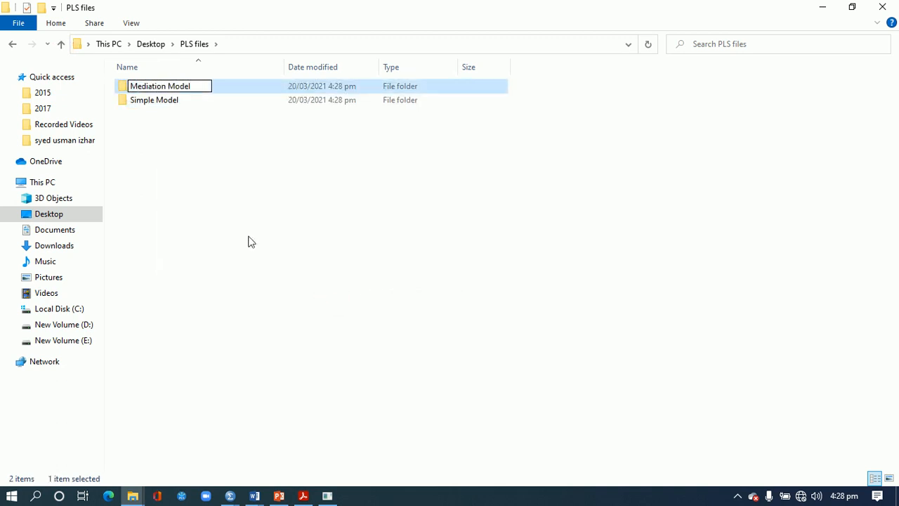
left_click(215, 208)
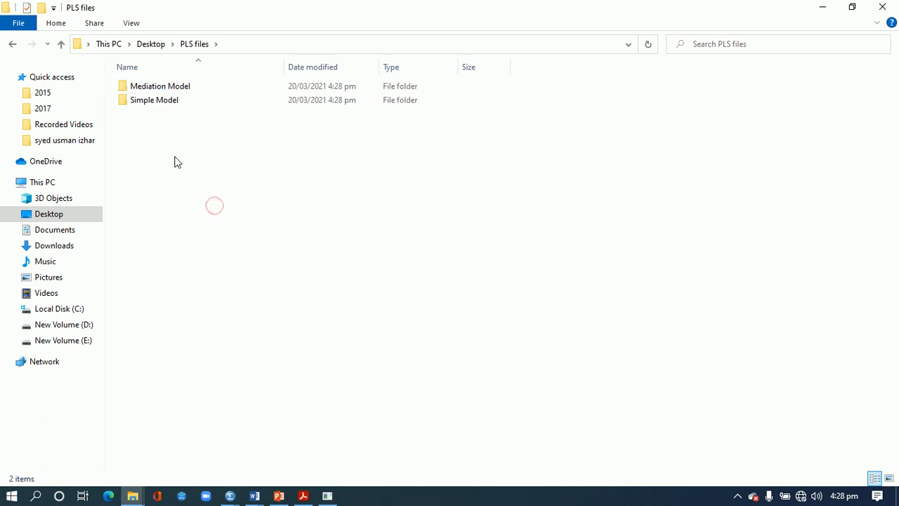
Create a folder named Moderation Model next to the Mediation Model and Simple Model folders
right_click(175, 159)
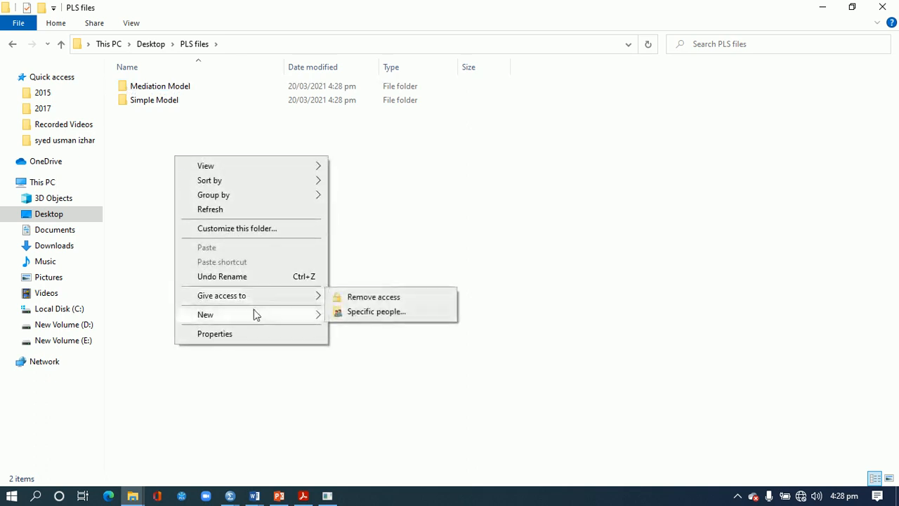
mouse_move(254, 314)
left_click(354, 321)
type("Moderation Model")
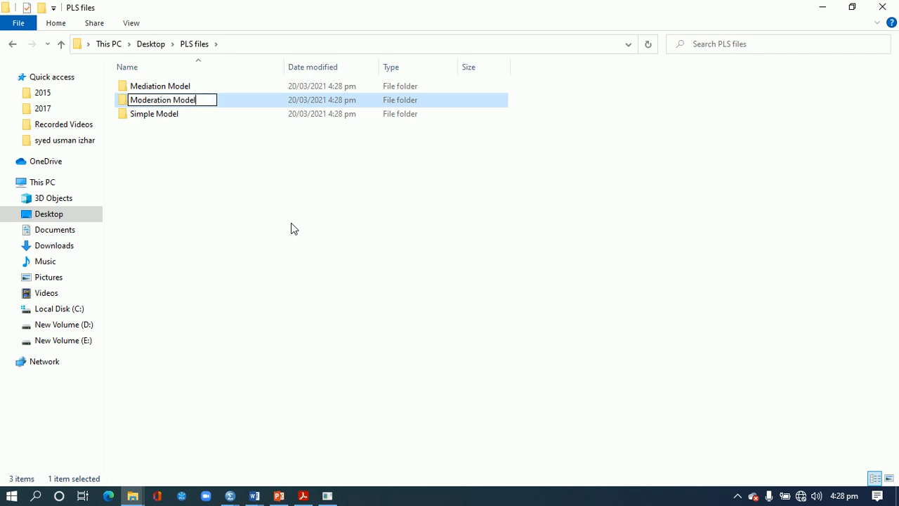
left_click(193, 187)
Switch back to SmartPLS and, in the Measurement Model diagram, move Long Training Duration rightward so its path value no longer overlaps its label
left_click(328, 497)
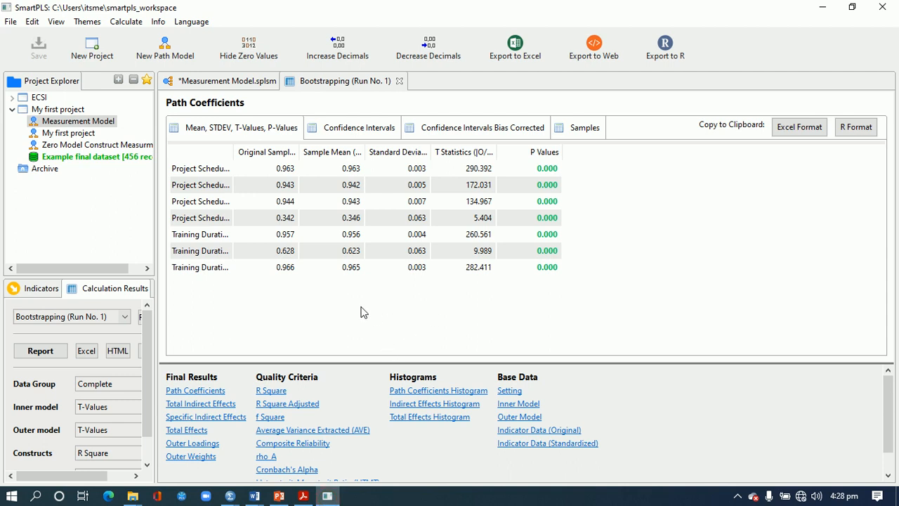
left_click(241, 83)
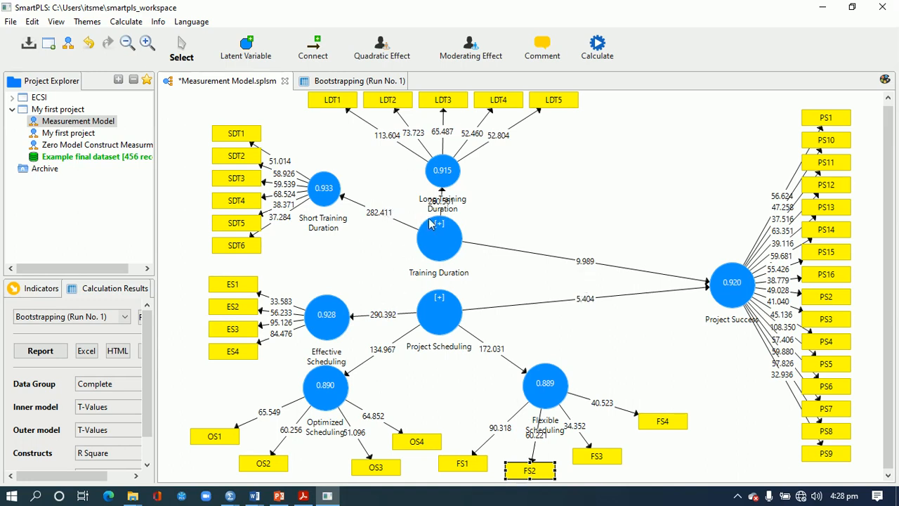
left_click_drag(437, 175, 528, 181)
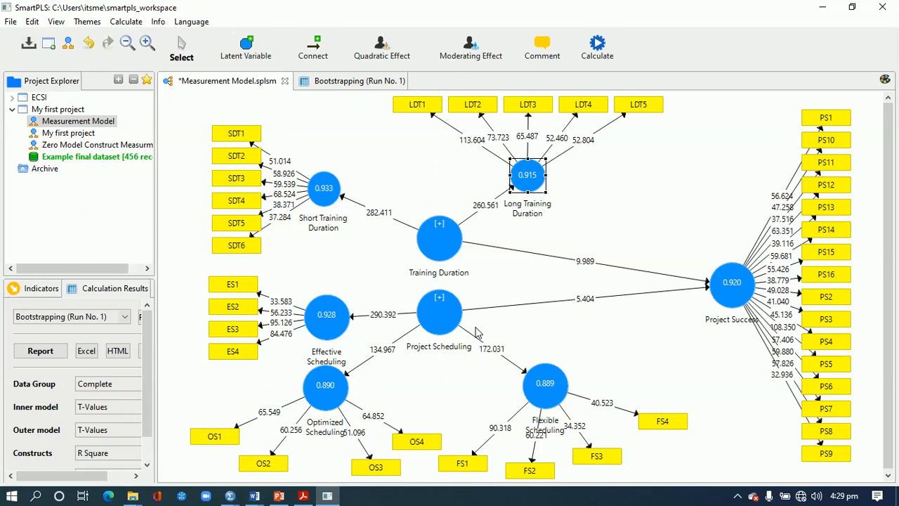
Start exporting the diagram as an image file and create and open a Structural Model folder inside PLS files > Simple Model
right_click(502, 264)
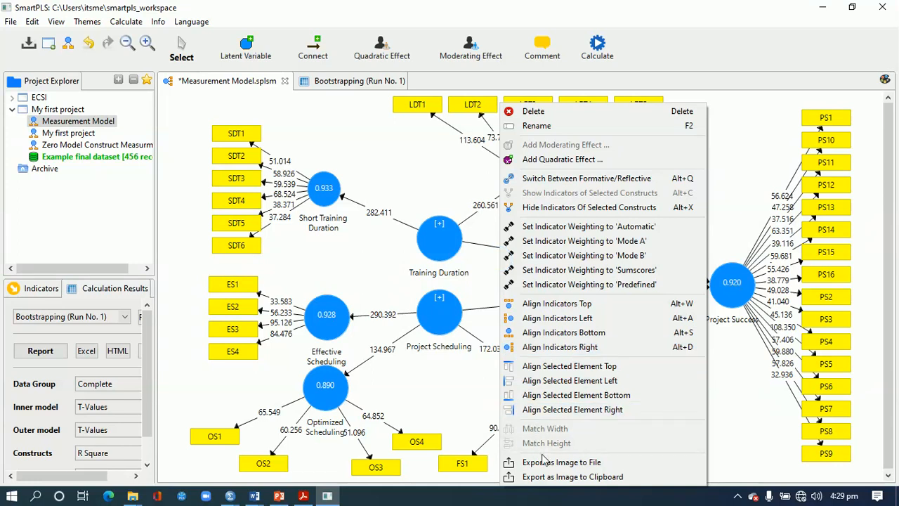
left_click(548, 461)
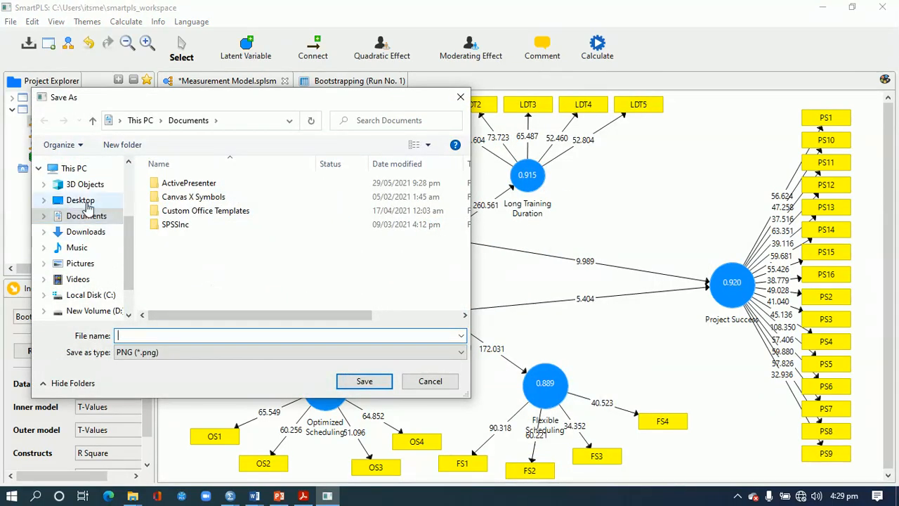
left_click(86, 204)
double_click(172, 198)
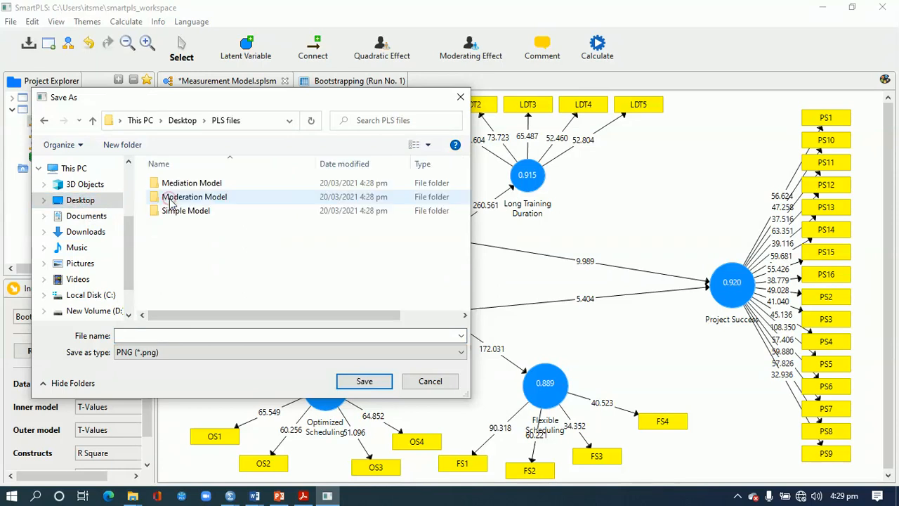
double_click(182, 211)
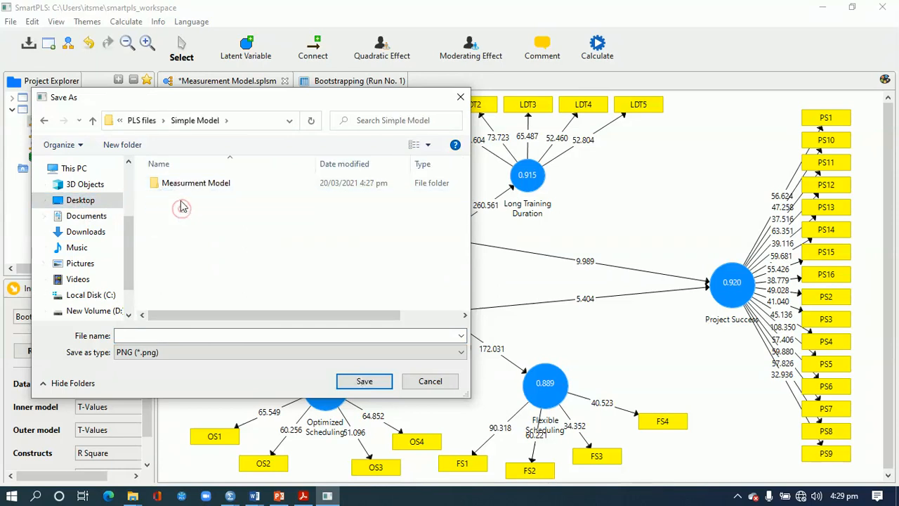
left_click(122, 144)
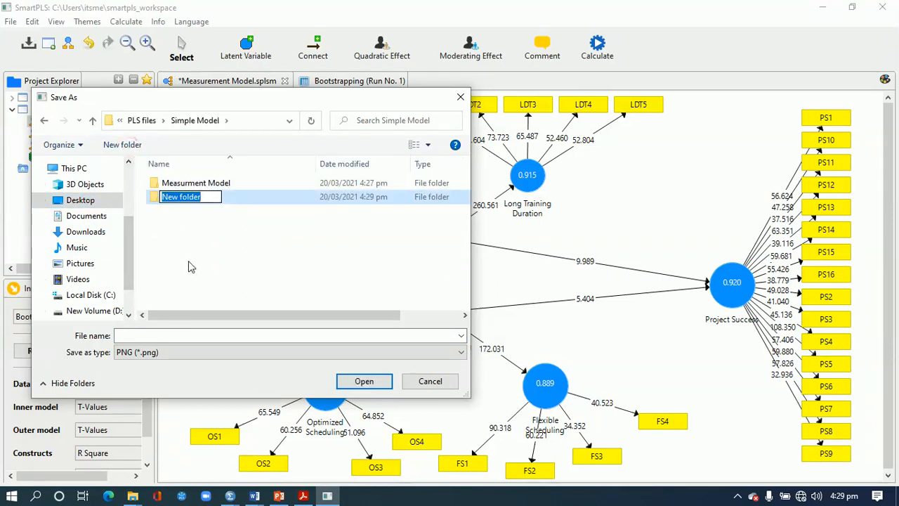
type("Structural Model")
key("Return")
key("Return")
Save the diagram image as a PNG named Structural Model and close the image preview
left_click(279, 336)
type("Struct")
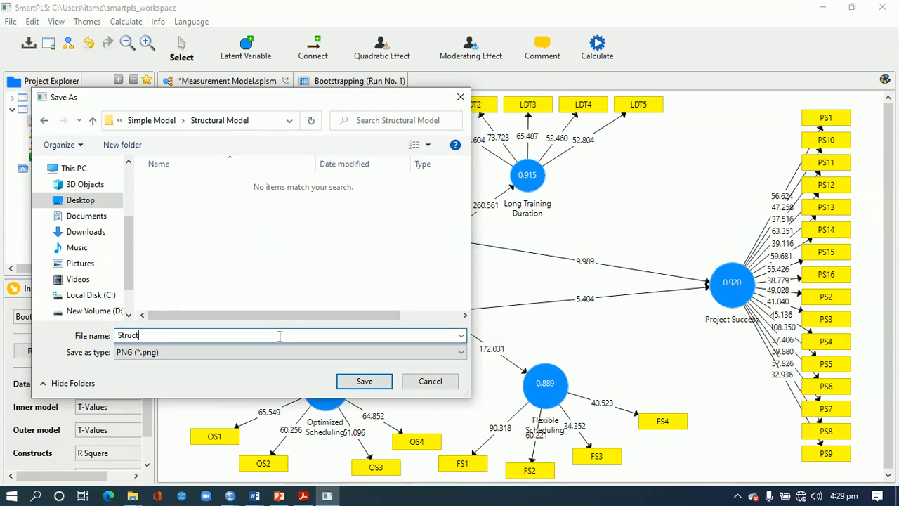
type("ural Model")
left_click(340, 378)
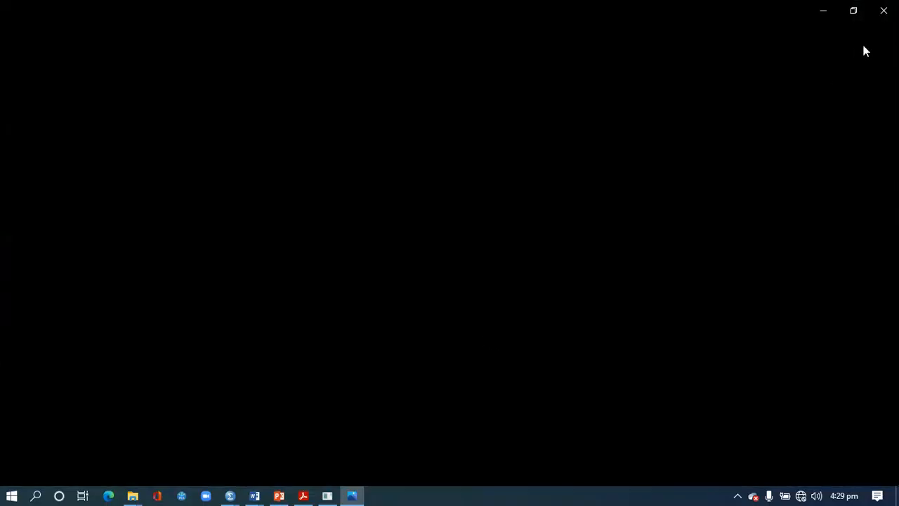
left_click(883, 13)
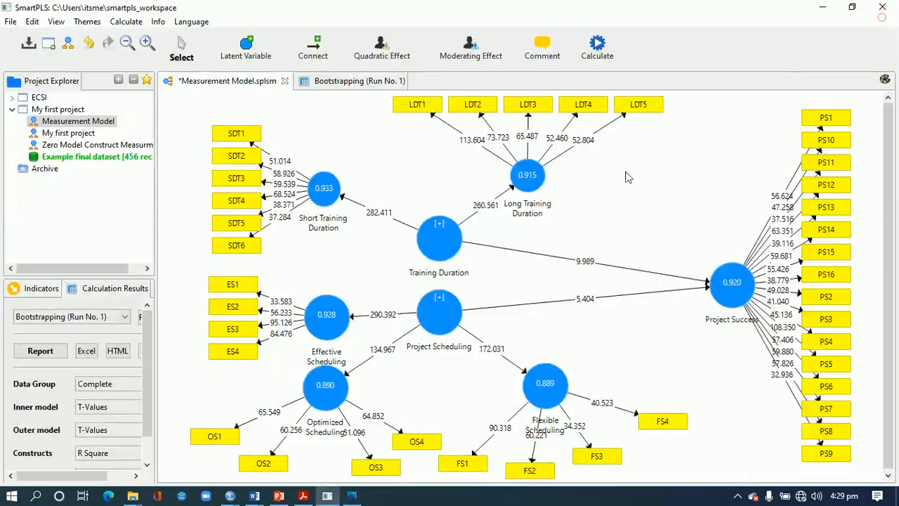
Review the path coefficients, total indirect effects and specific indirect effects in the Bootstrapping report
left_click(354, 83)
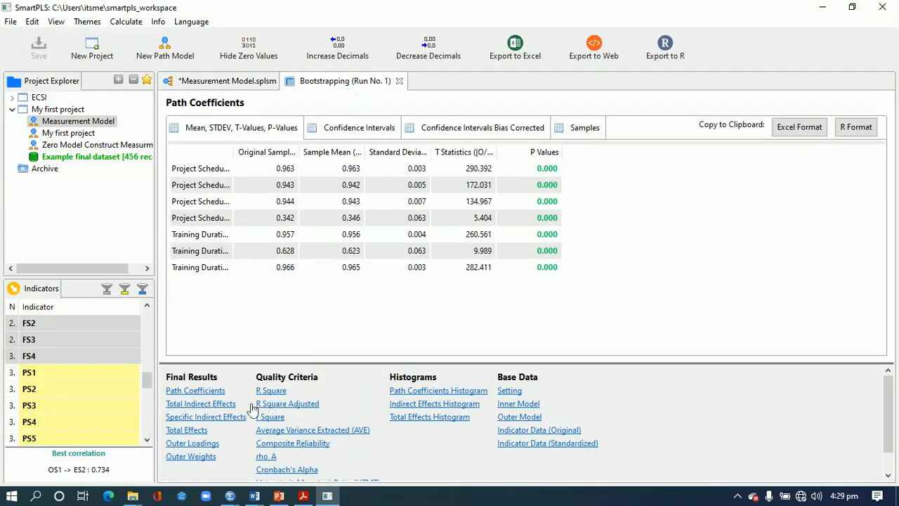
left_click(197, 405)
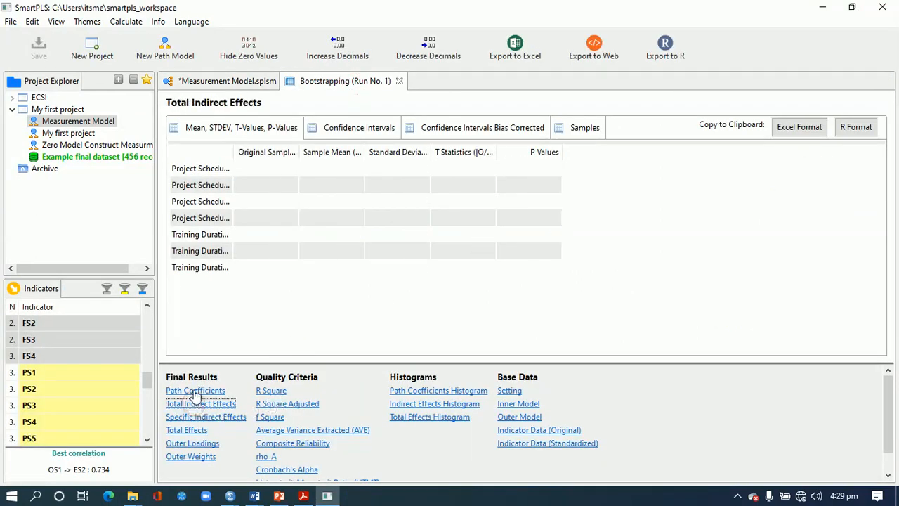
left_click(194, 390)
left_click(202, 419)
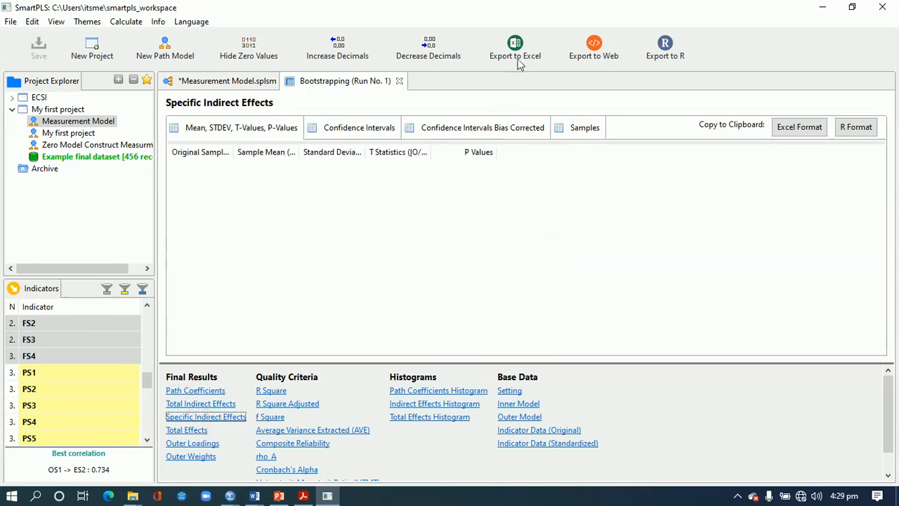
Export the Bootstrapping report to Excel, keeping the preset export options
left_click(516, 58)
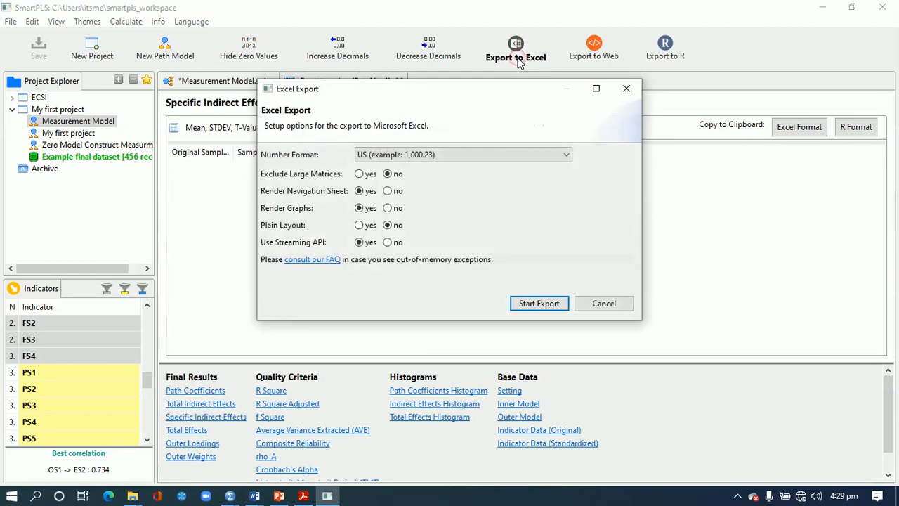
left_click(536, 303)
left_click(370, 385)
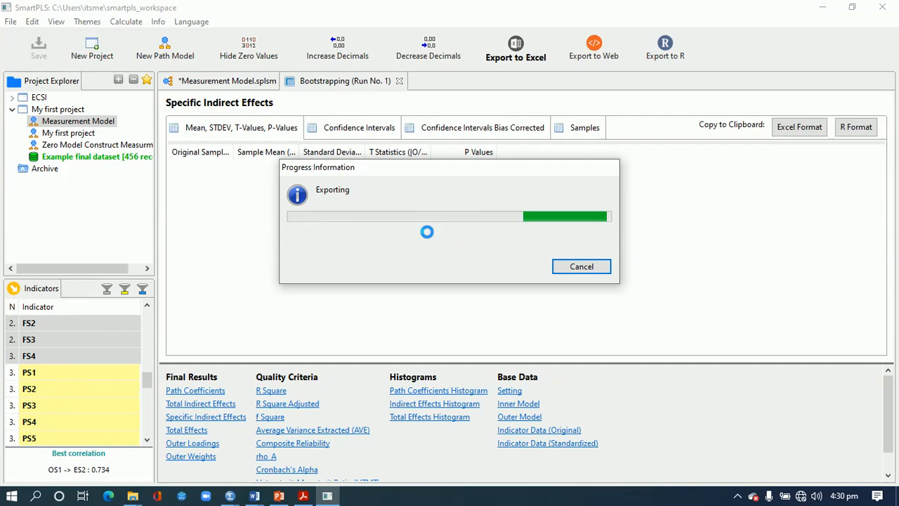
left_click(737, 496)
left_click(738, 473)
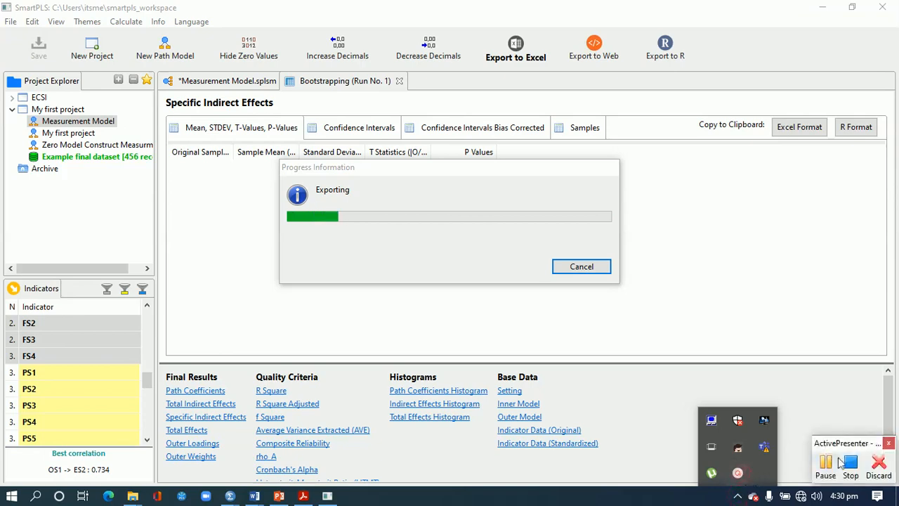